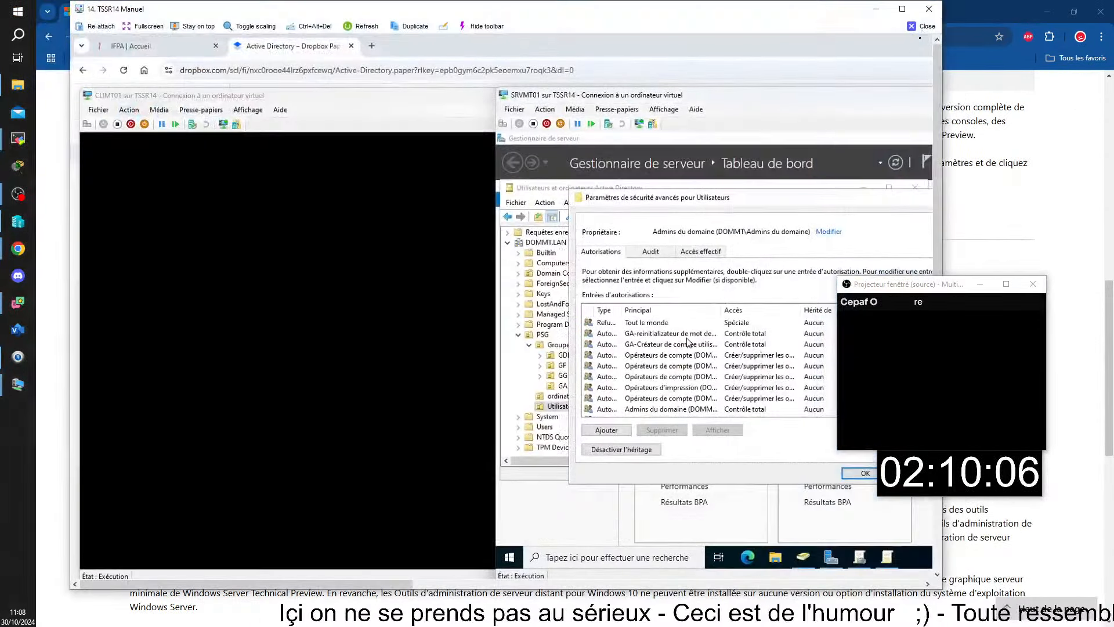
Arrange the windows and open the GA-reinitializateur de mot de passe permission entry.
left_click(902, 8)
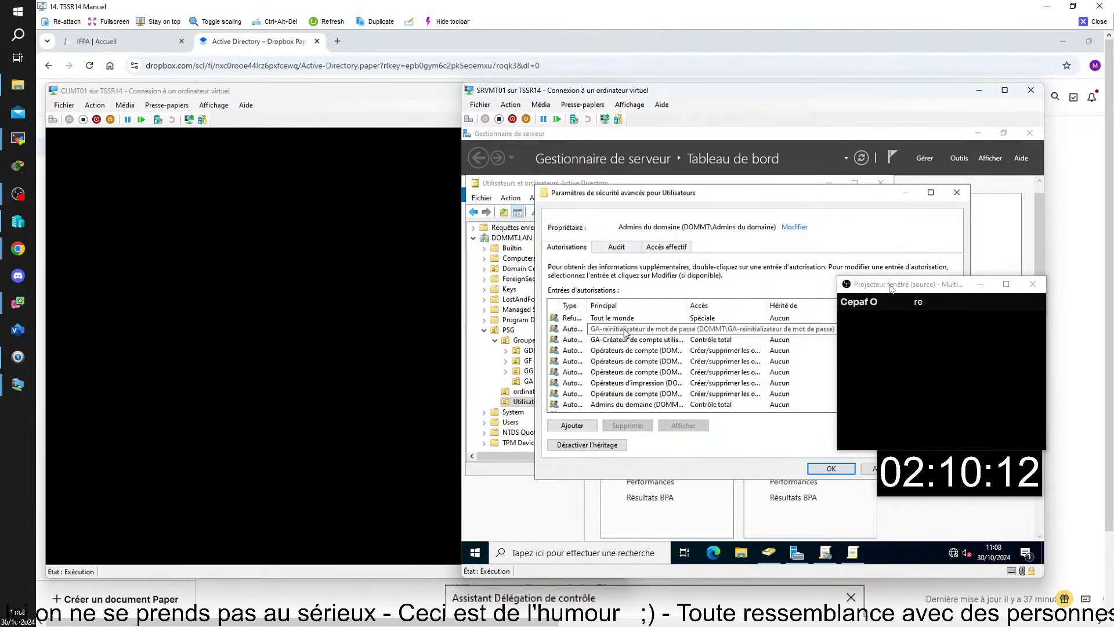
left_click_drag(892, 288, 91, 423)
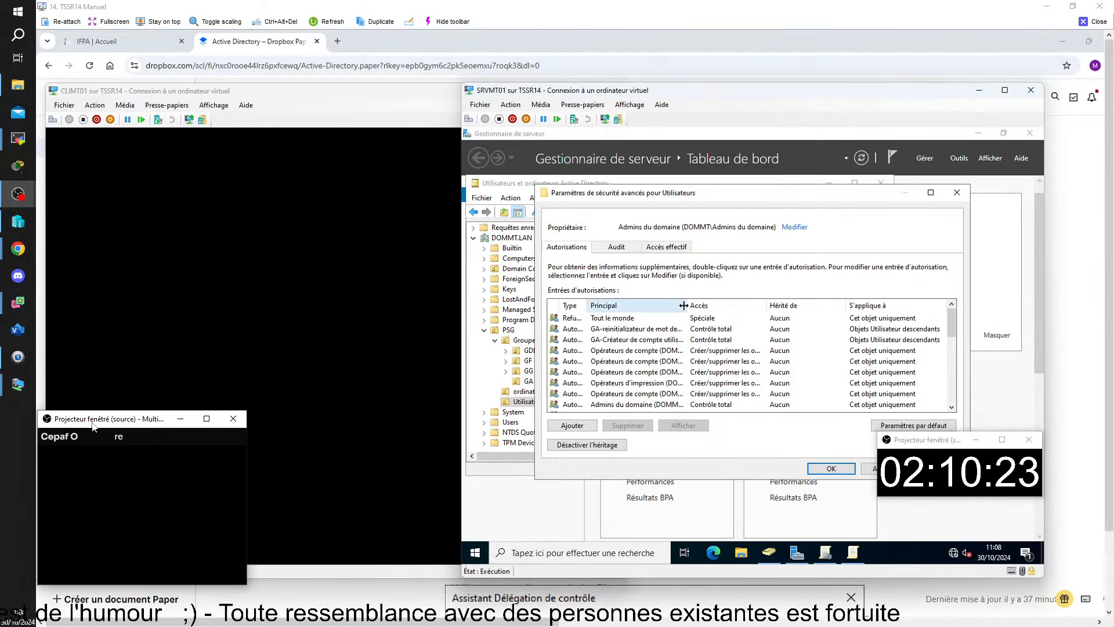
left_click_drag(687, 305, 695, 305)
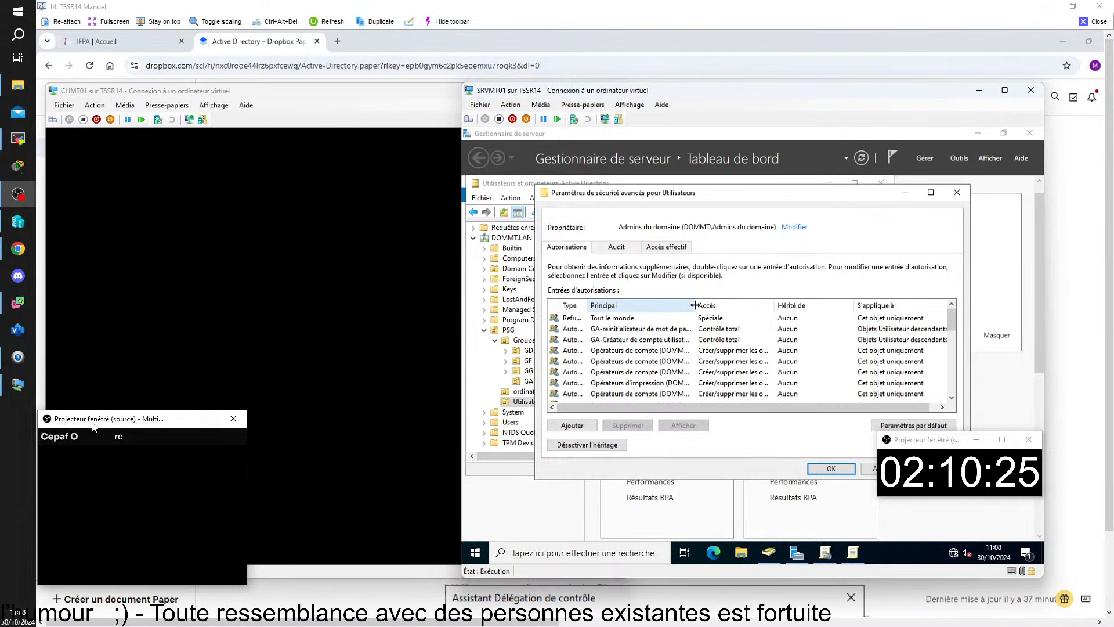
double_click(664, 328)
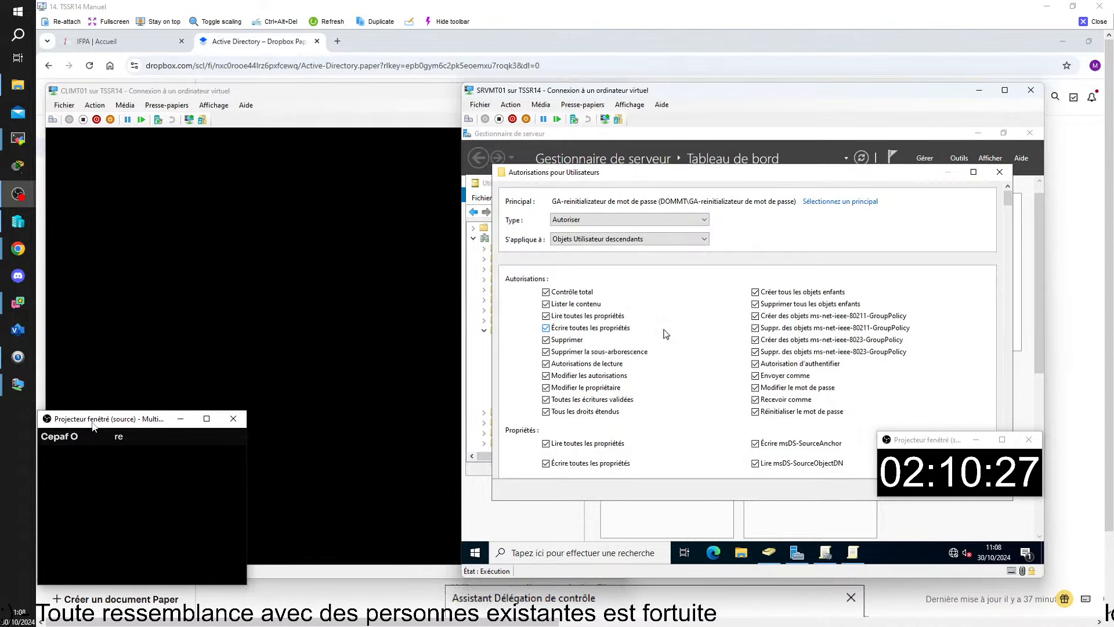
Clear all eleven permissions of the entry, from Contrôle total to Tous les droits étendus.
left_click(546, 292)
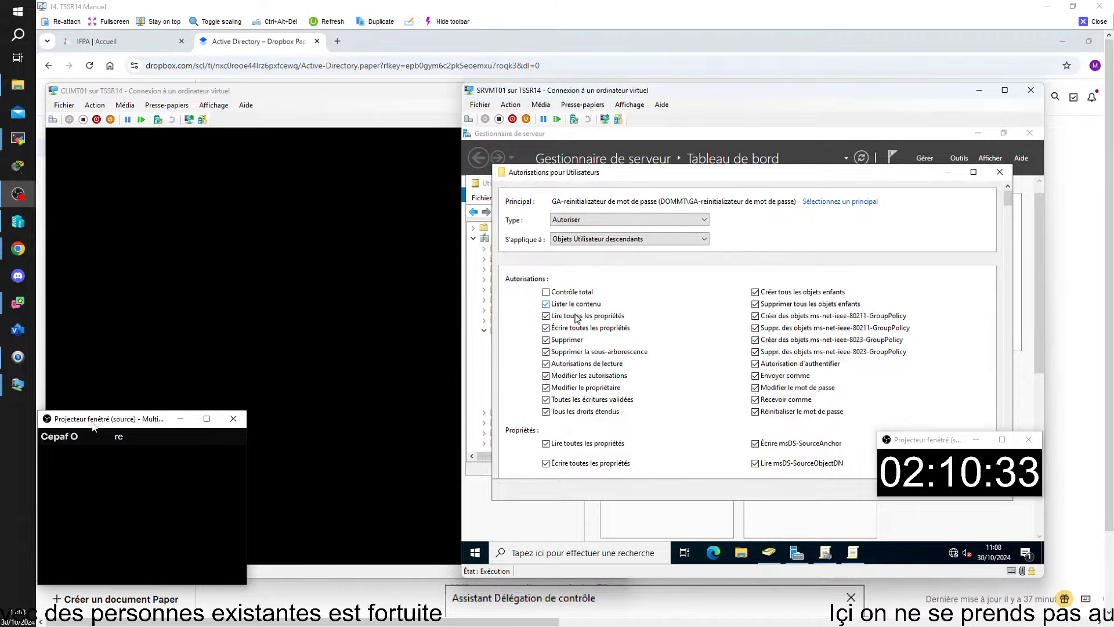
left_click(546, 304)
left_click(546, 316)
left_click(546, 328)
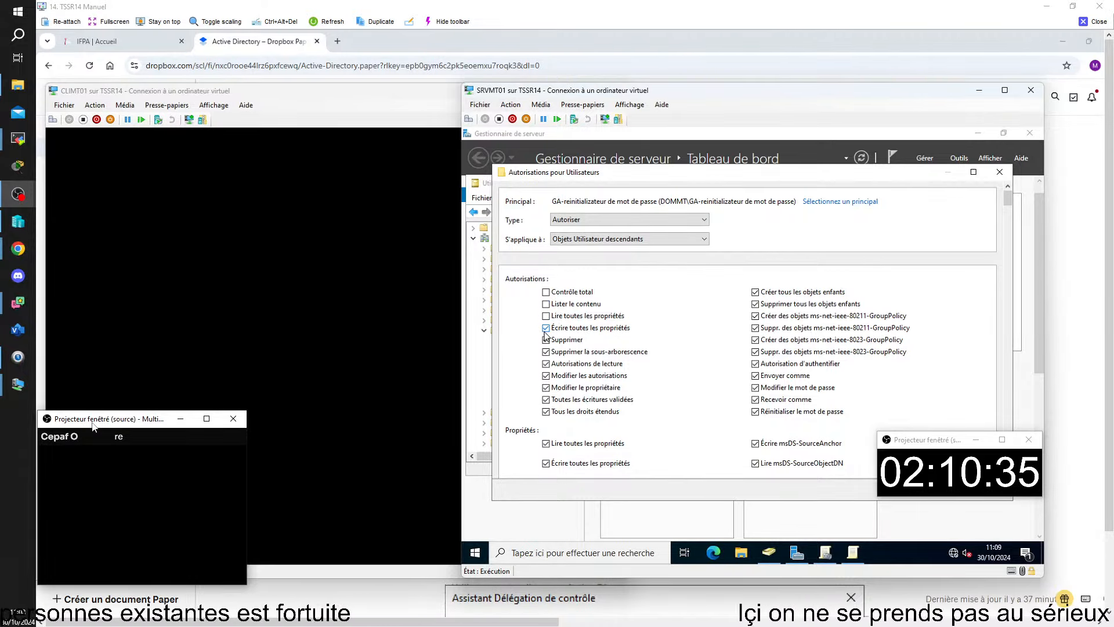
left_click(546, 340)
left_click(546, 352)
left_click(546, 364)
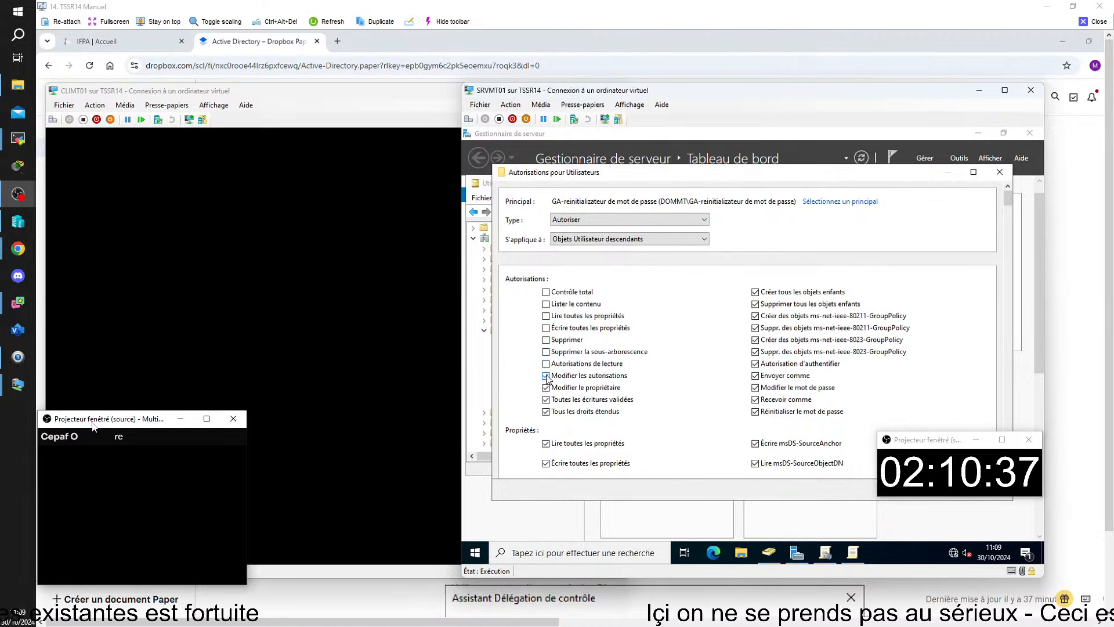
left_click(546, 376)
left_click(546, 387)
left_click(546, 399)
left_click(546, 412)
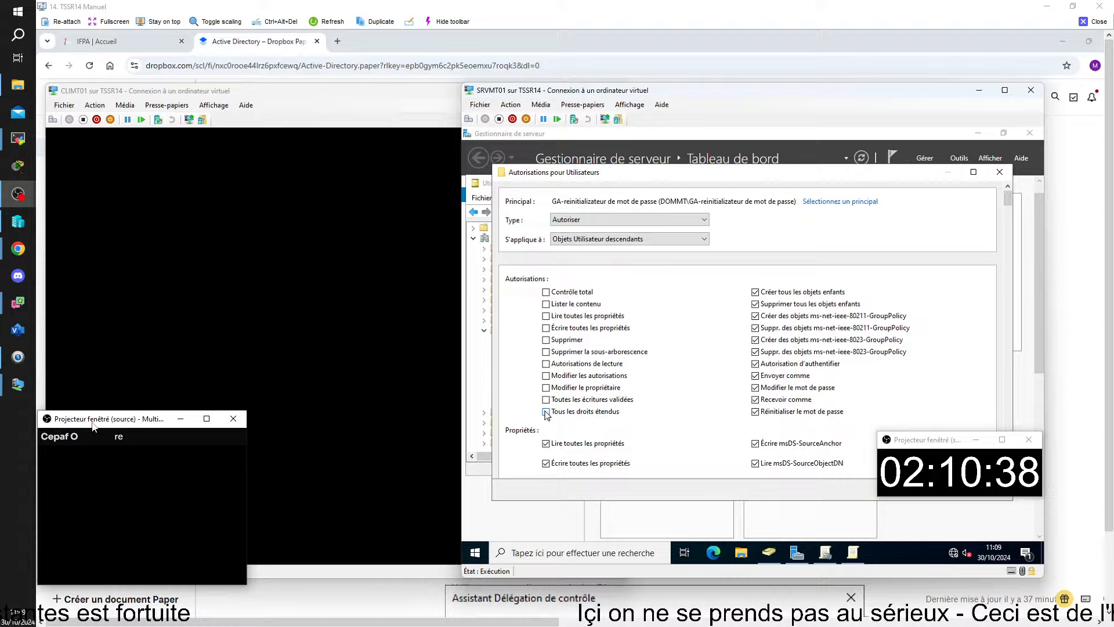
Remove the GA-reinitializateur entry from Utilisateurs and confirm both dialogs with OK.
left_click(1000, 498)
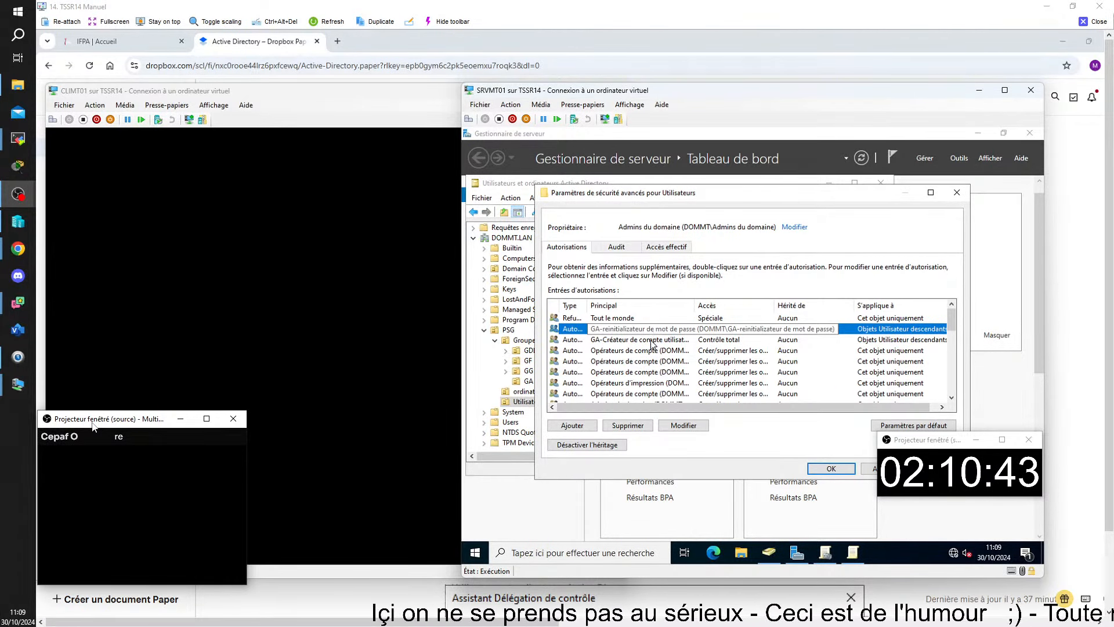
left_click(640, 429)
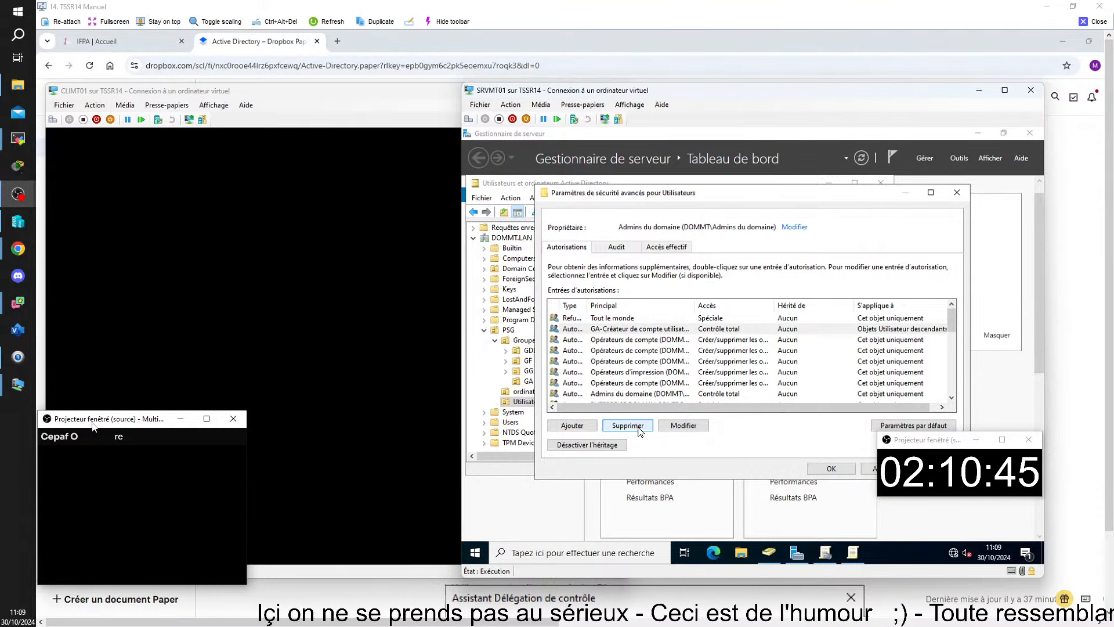
left_click(827, 468)
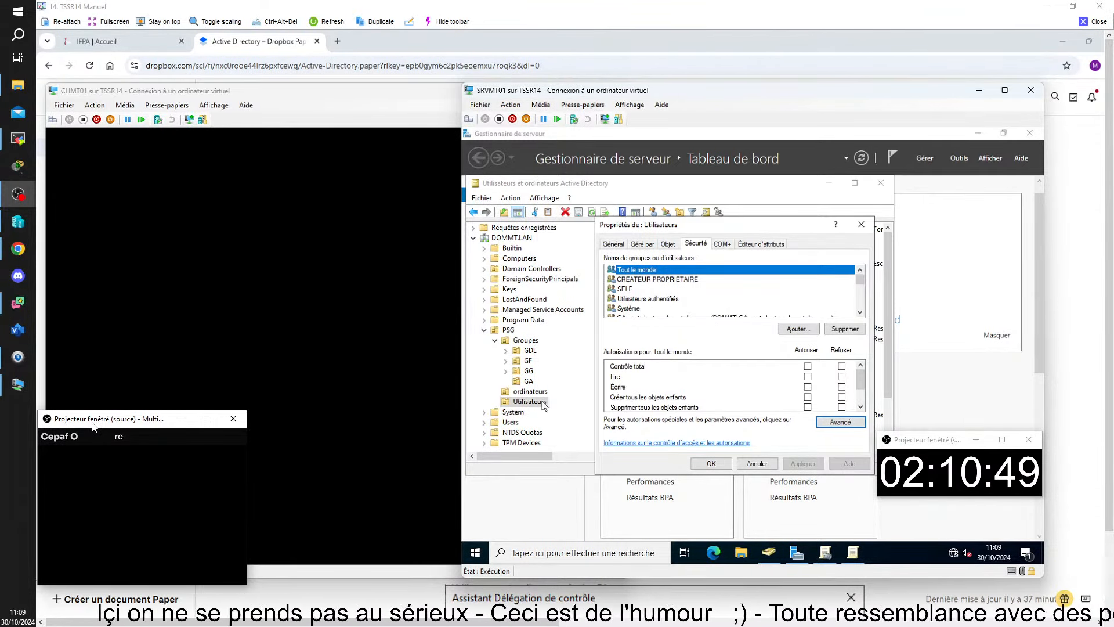
left_click(721, 462)
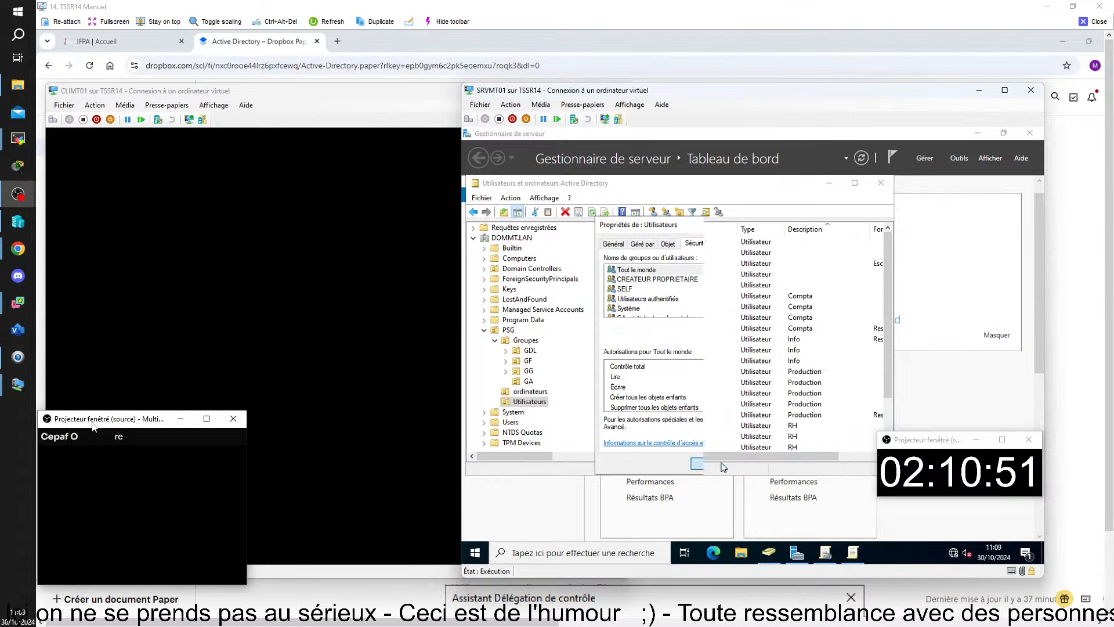
Start delegating control of Utilisateurs and add the GA-reinitializateur de mot de passe group.
right_click(543, 405)
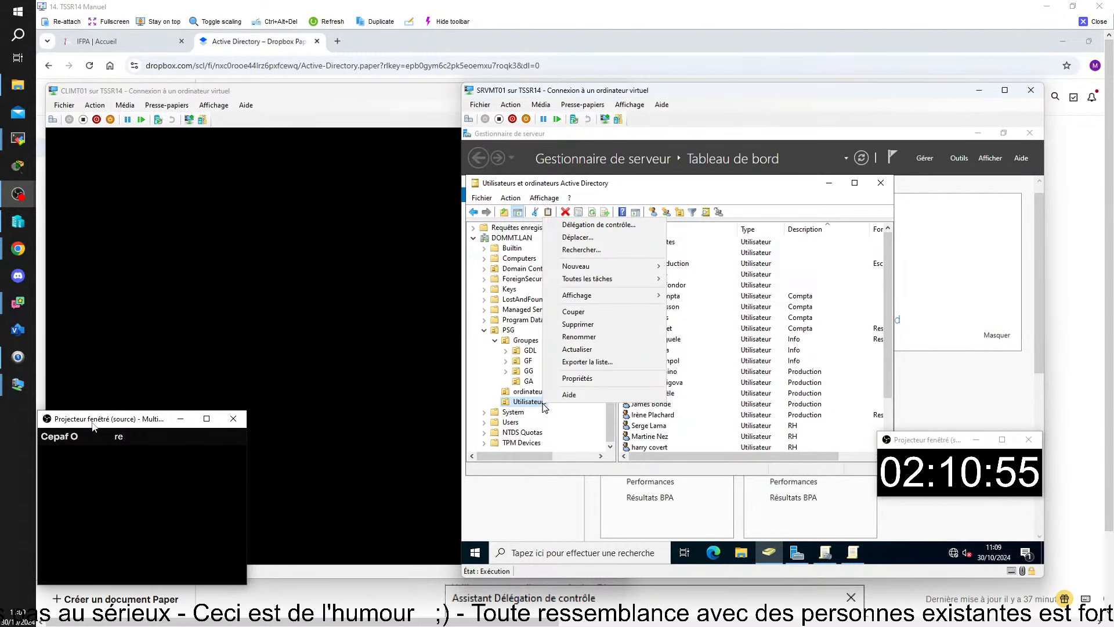
left_click(588, 226)
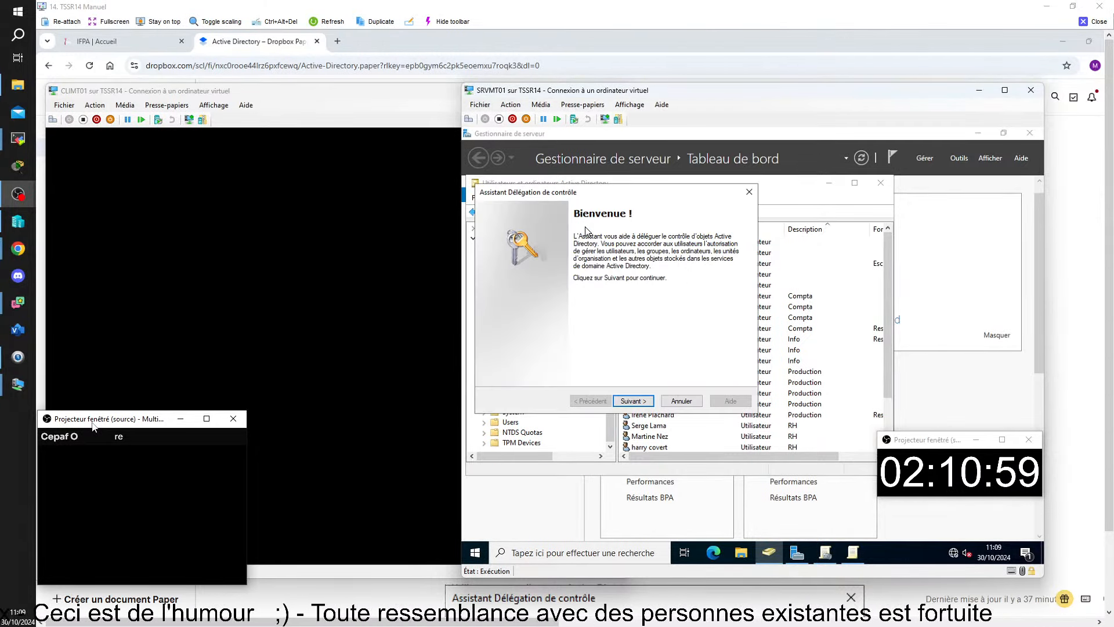
left_click(634, 401)
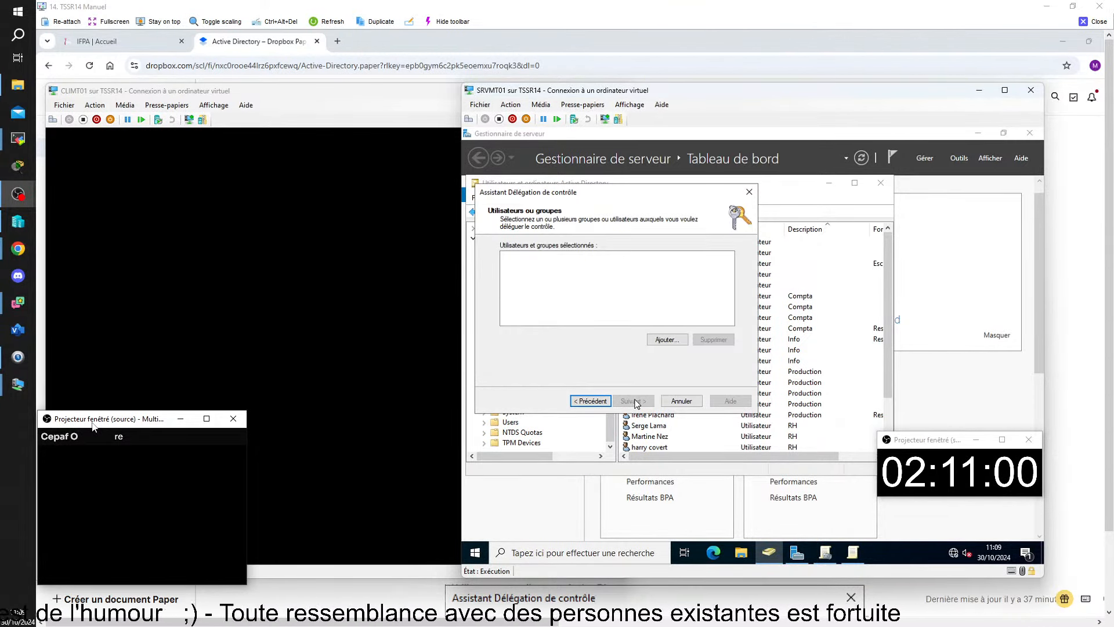
left_click(663, 341)
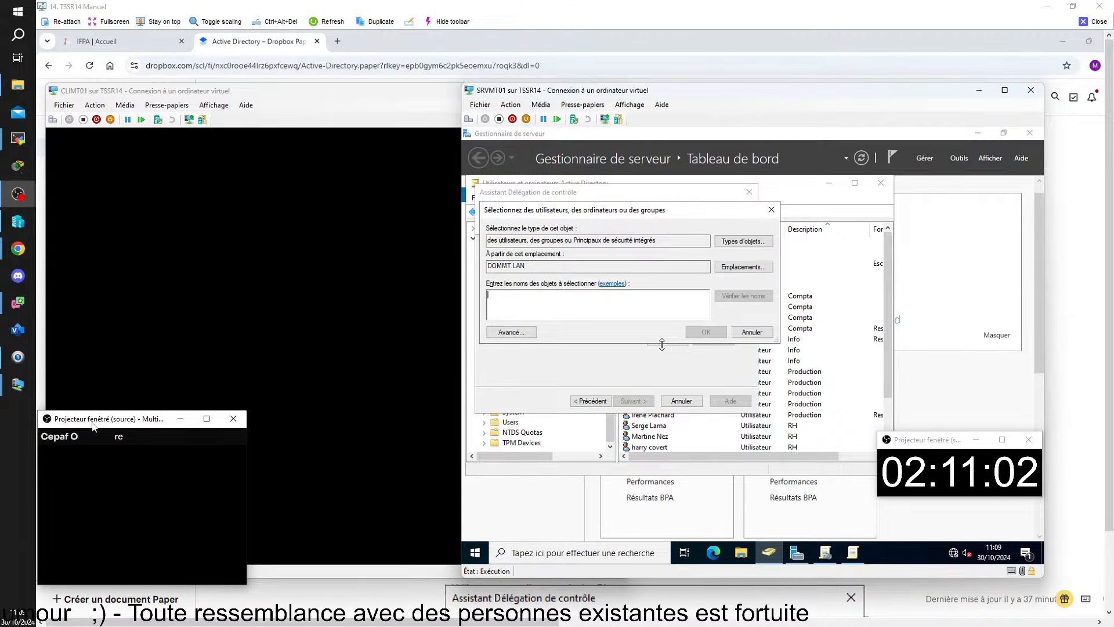
type("ga")
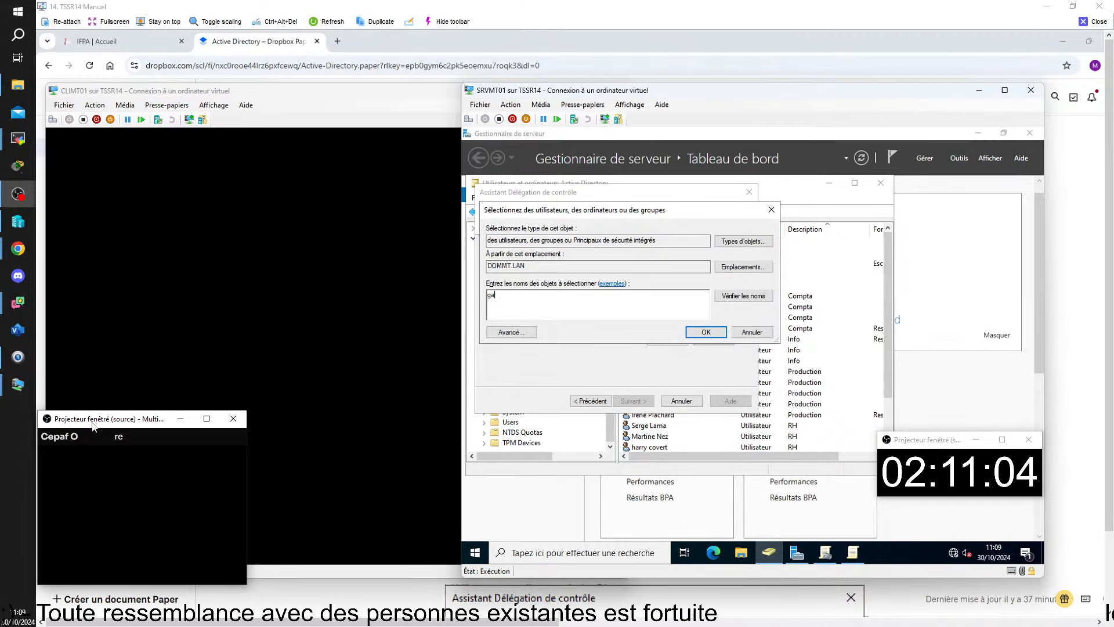
type("-")
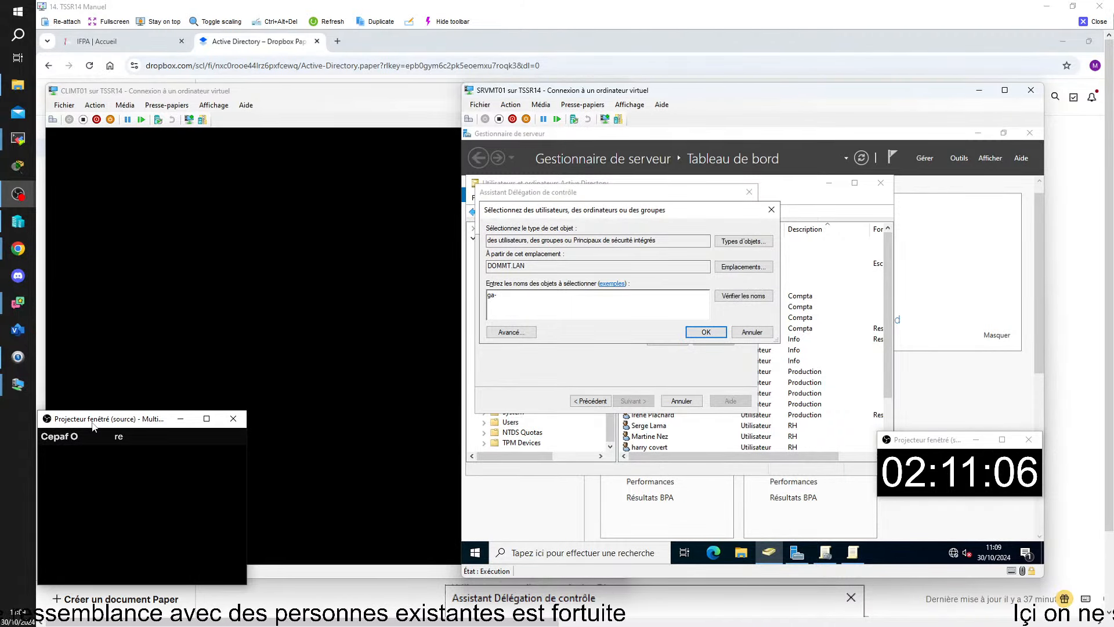
key("Return")
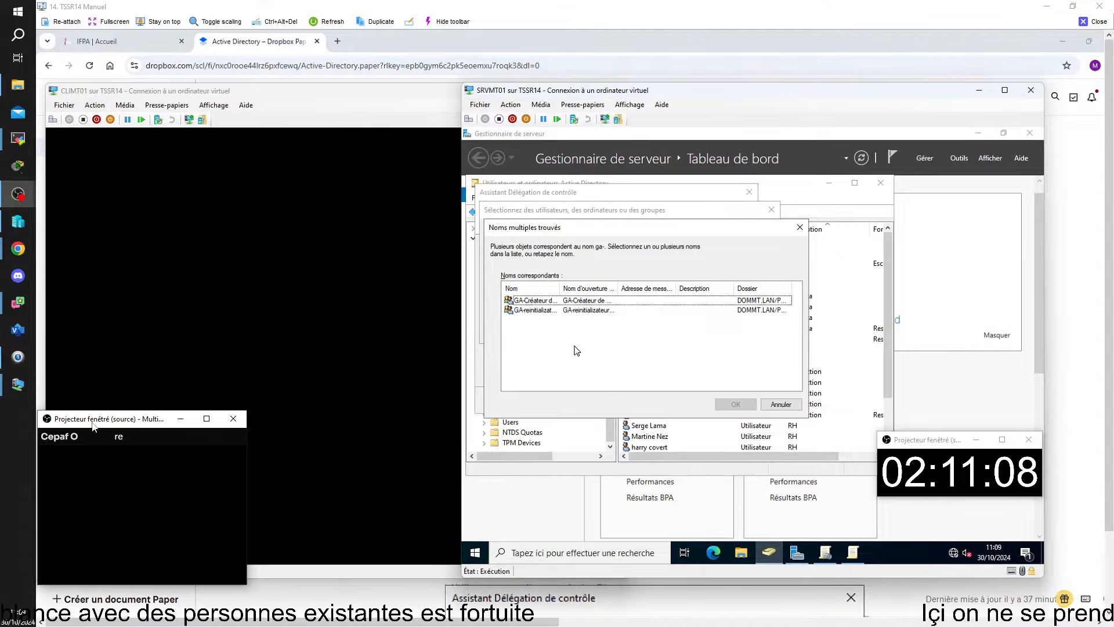
left_click_drag(561, 288, 593, 288)
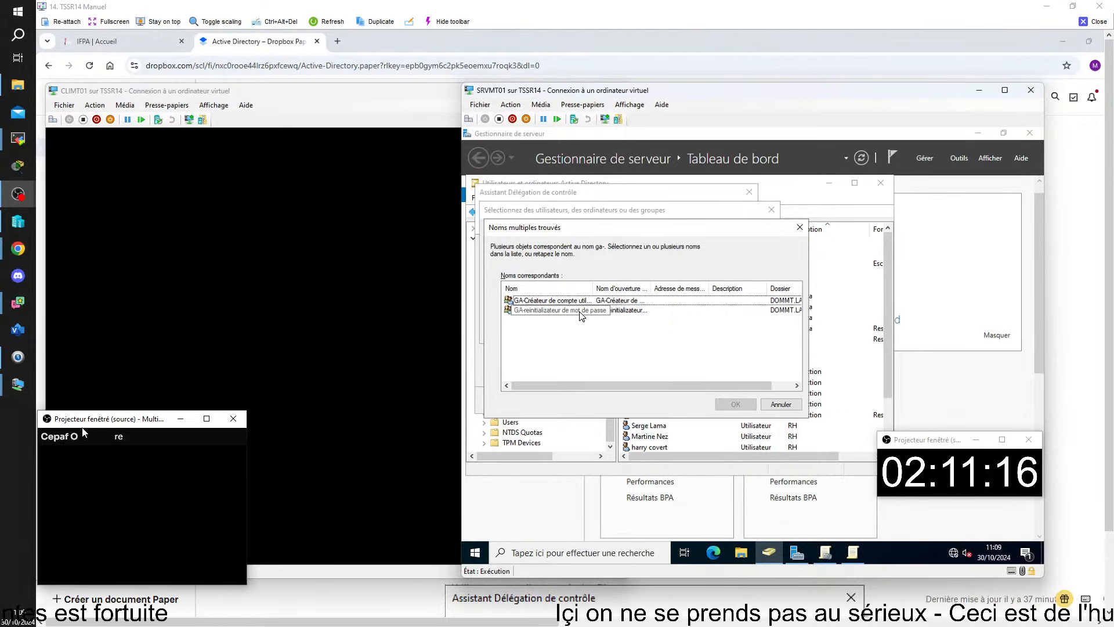
left_click(580, 312)
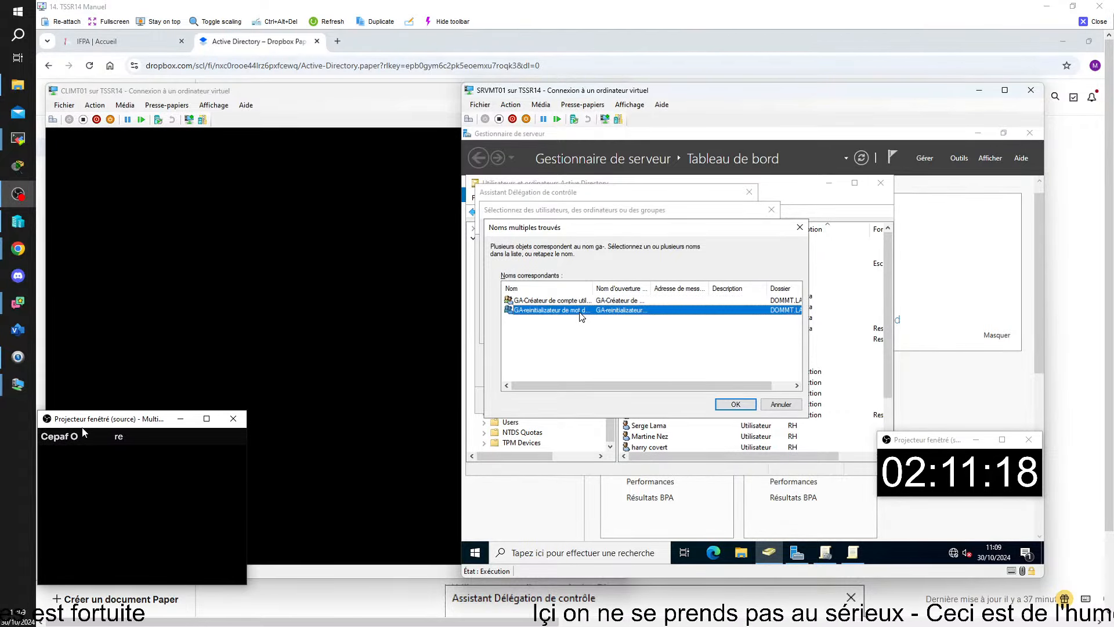
left_click(735, 405)
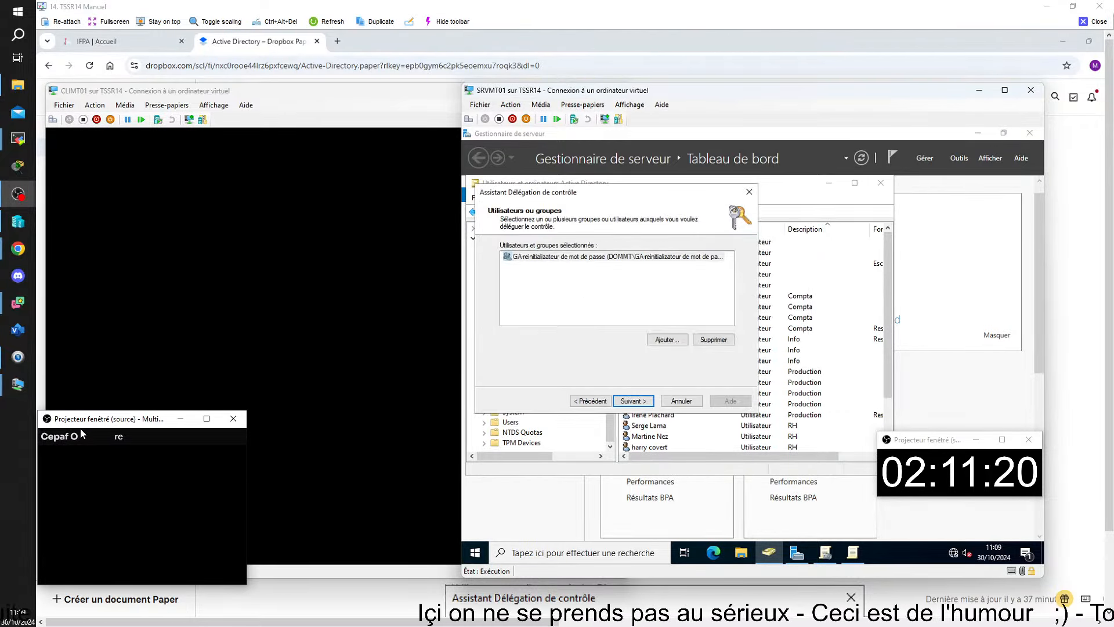
Delegate the user password reset task and finish the wizard.
left_click(634, 401)
scroll(551, 299, "down", 2)
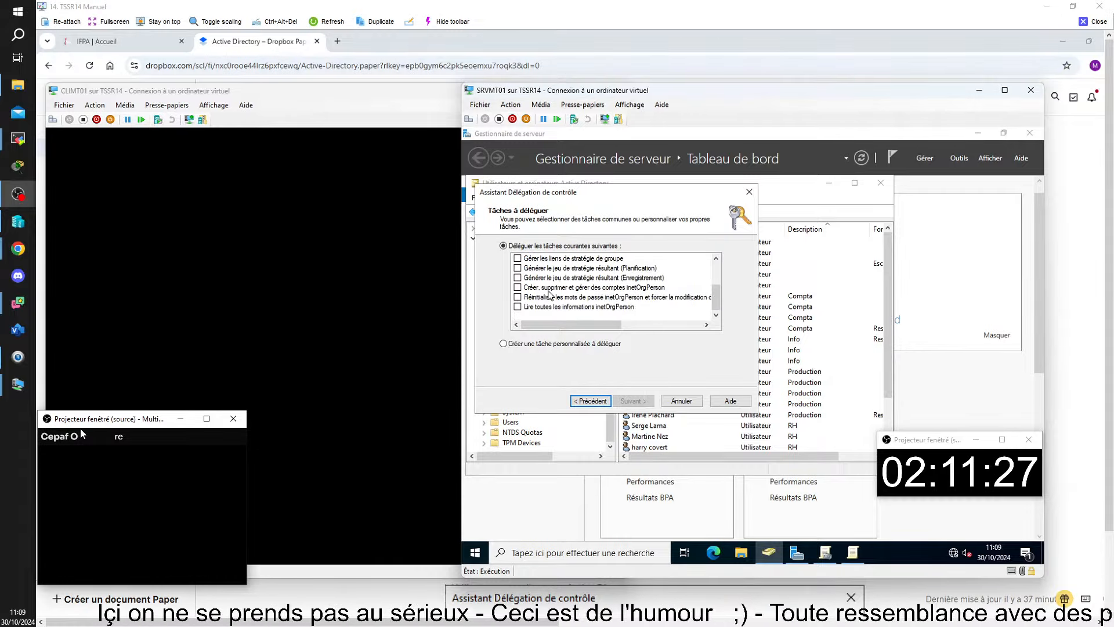
scroll(542, 299, "up", 3)
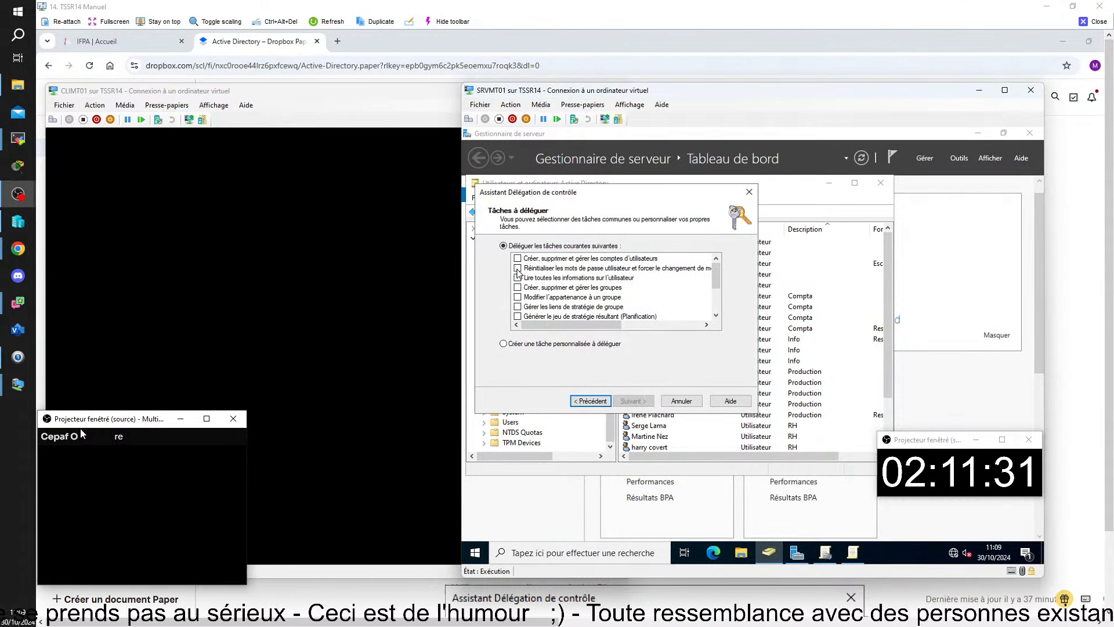
left_click(517, 269)
left_click(633, 401)
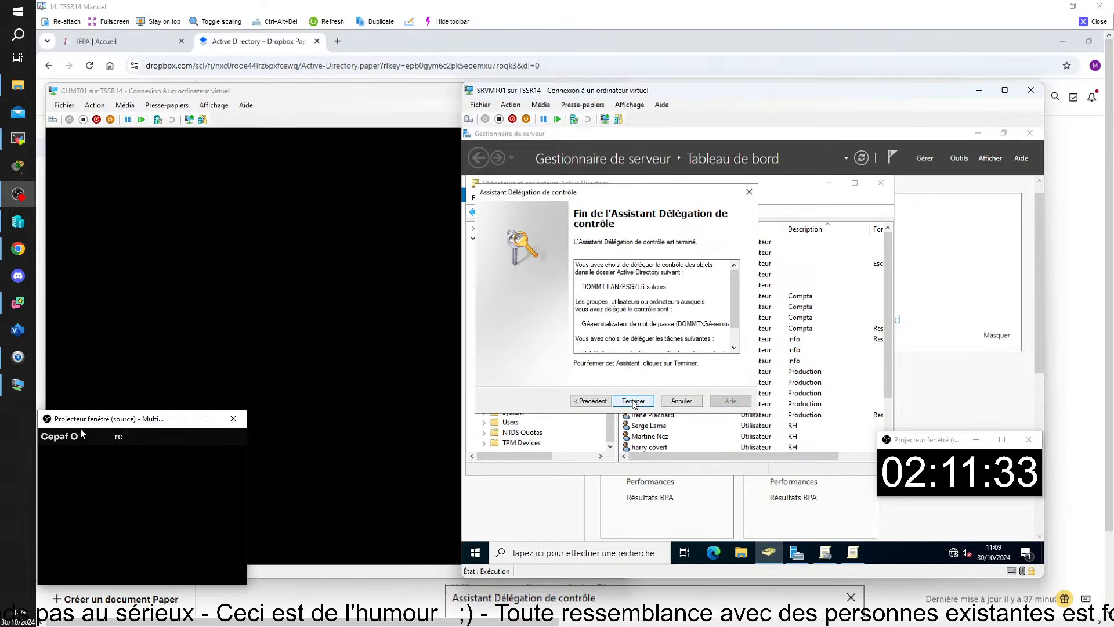
left_click(633, 401)
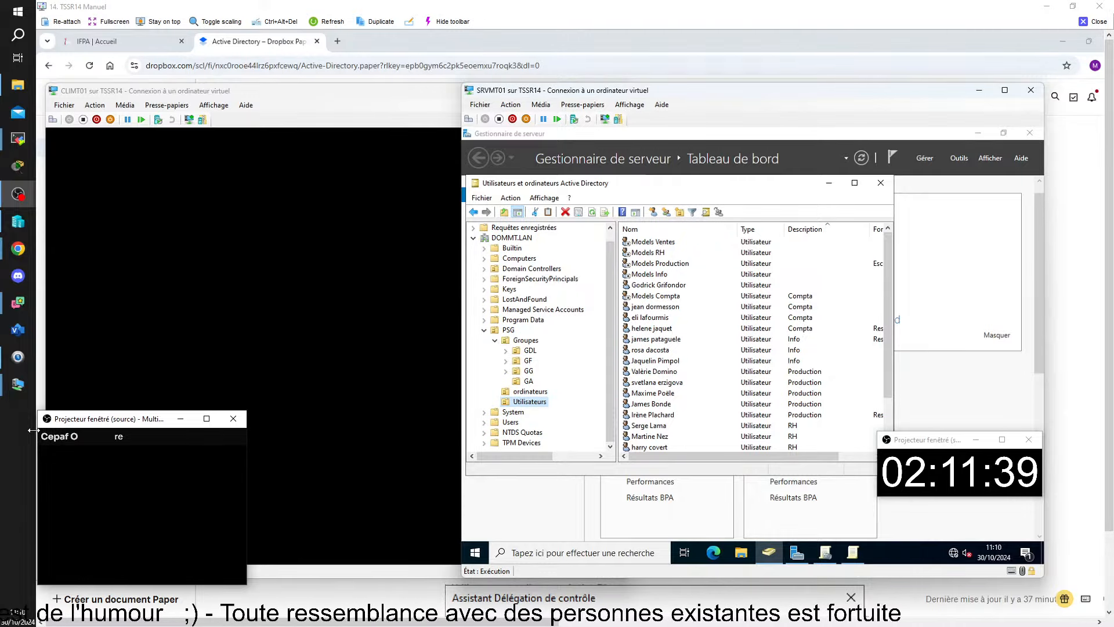
Open the advanced security settings of the Utilisateurs OU's properties.
right_click(530, 401)
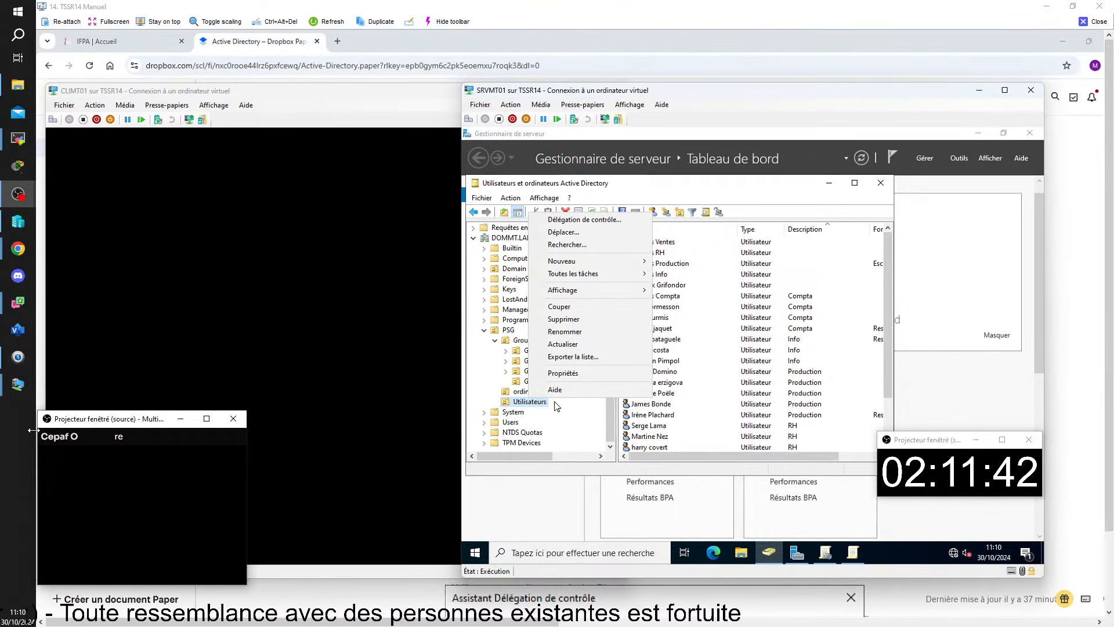
left_click(580, 374)
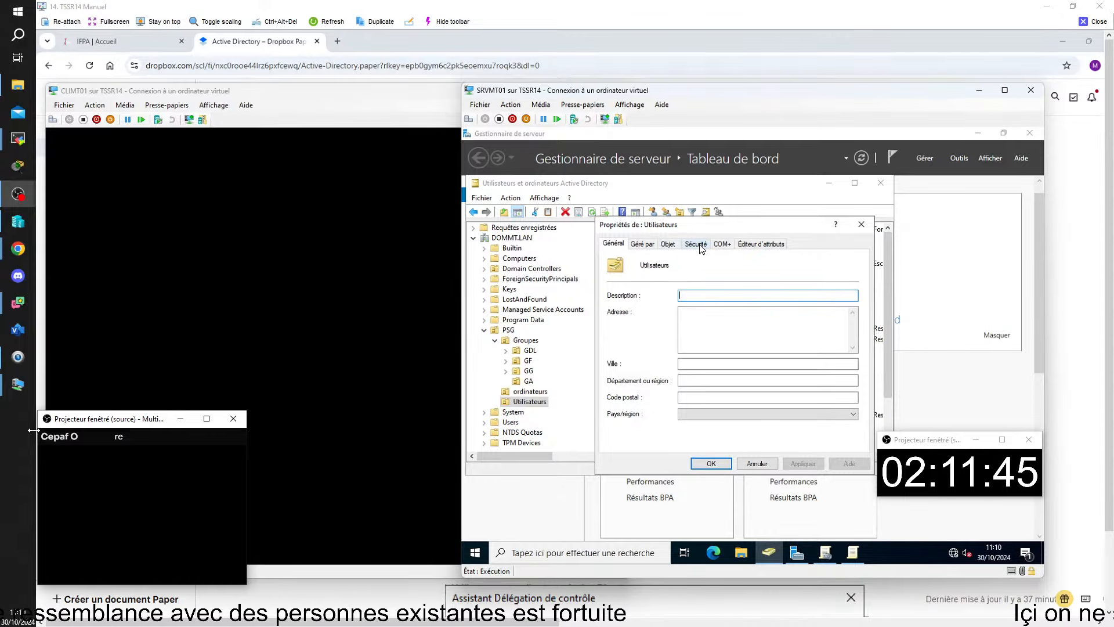
left_click(698, 246)
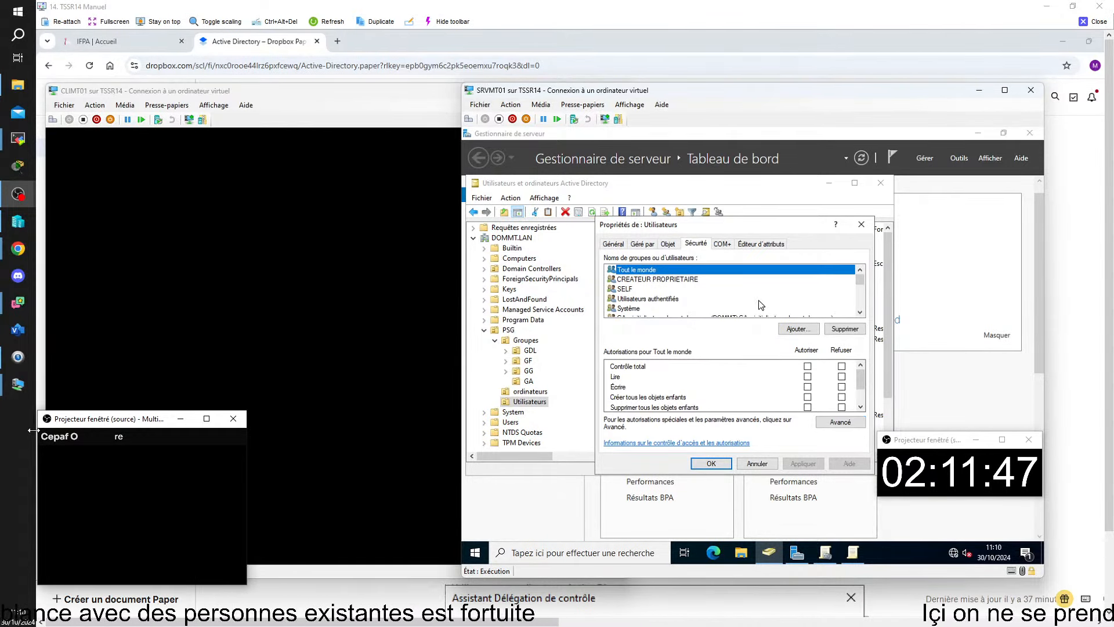
scroll(757, 298, "down", 1)
scroll(757, 298, "down", 1)
scroll(746, 282, "up", 1)
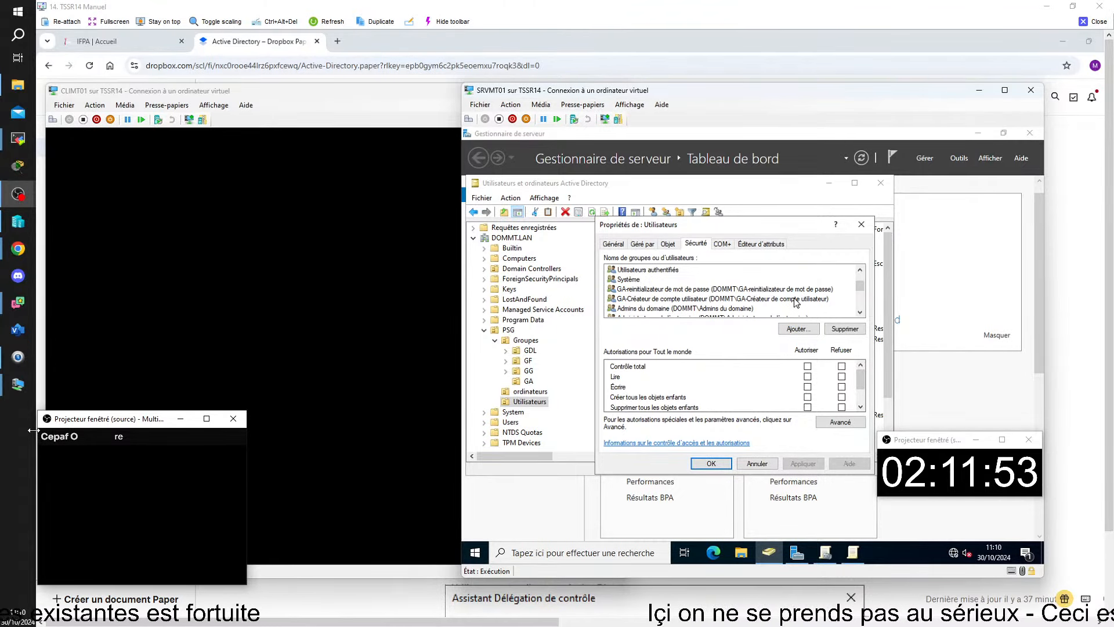
left_click(843, 424)
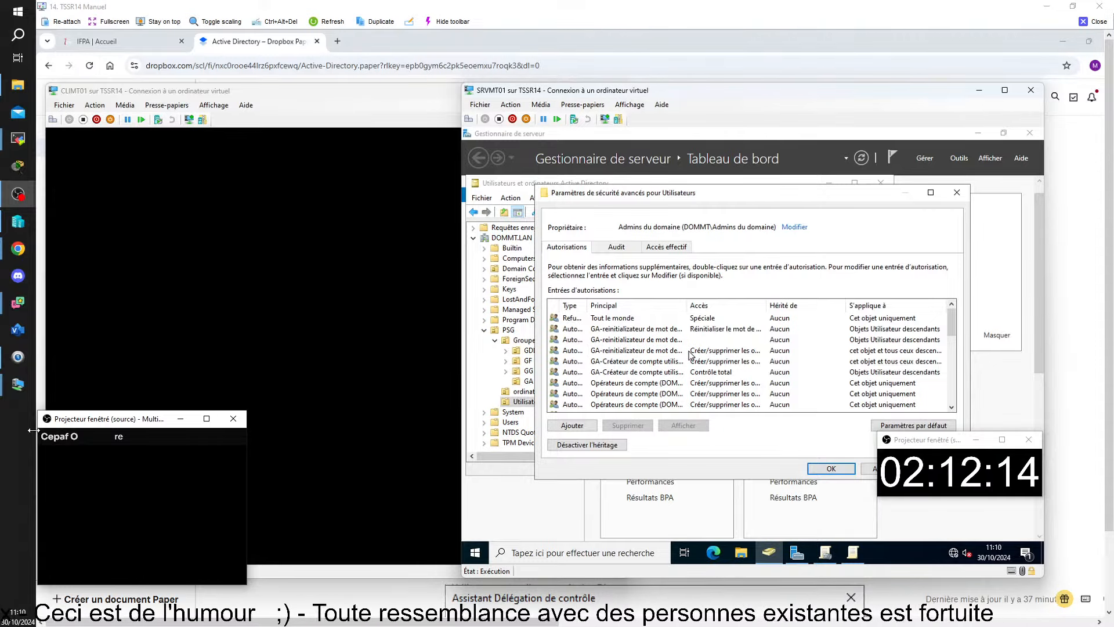
Remove the GA-reinitializateur Créer/supprimer les objets Utilisateur entry and confirm with OK twice.
left_click(654, 353)
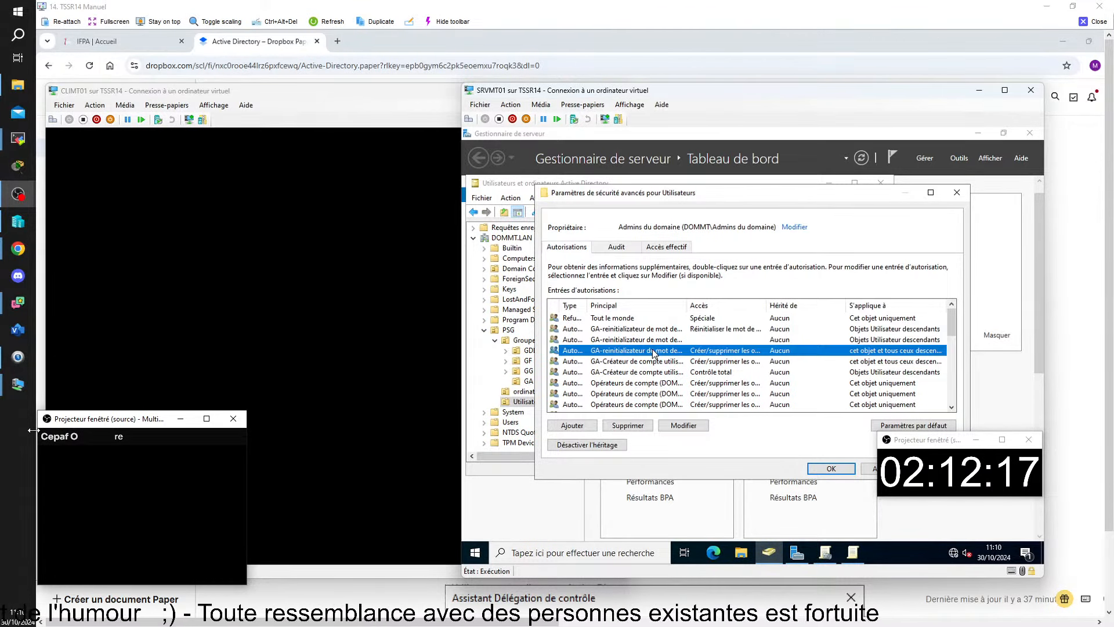
left_click(642, 426)
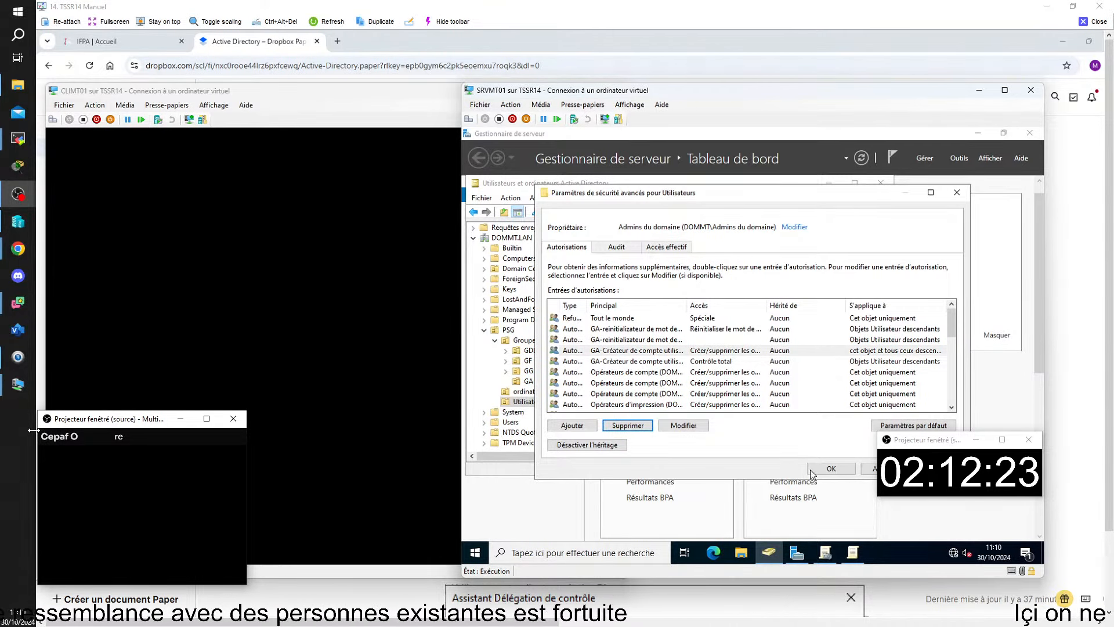
left_click(831, 468)
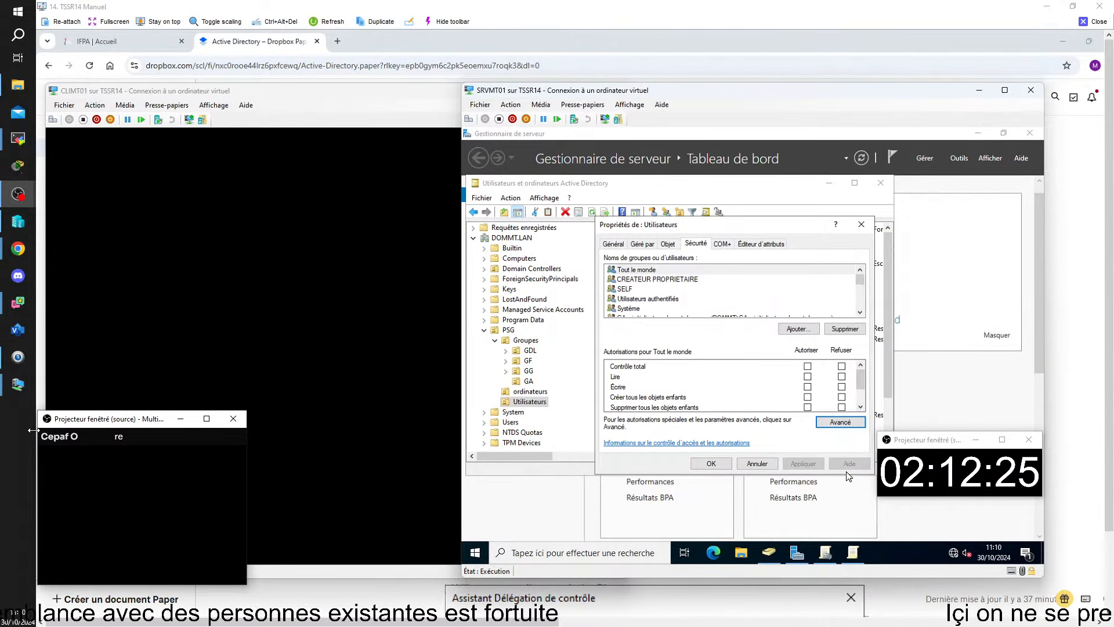
left_click(711, 467)
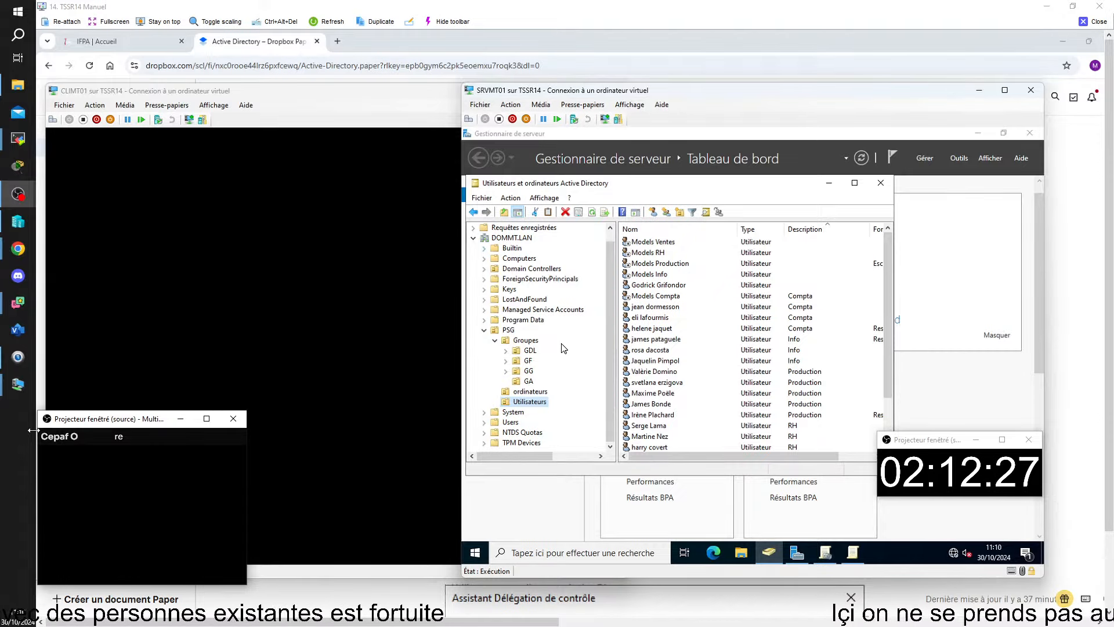
Move from the CLIMT01 virtual machine window to the SRVCB01 session.
left_click(340, 101)
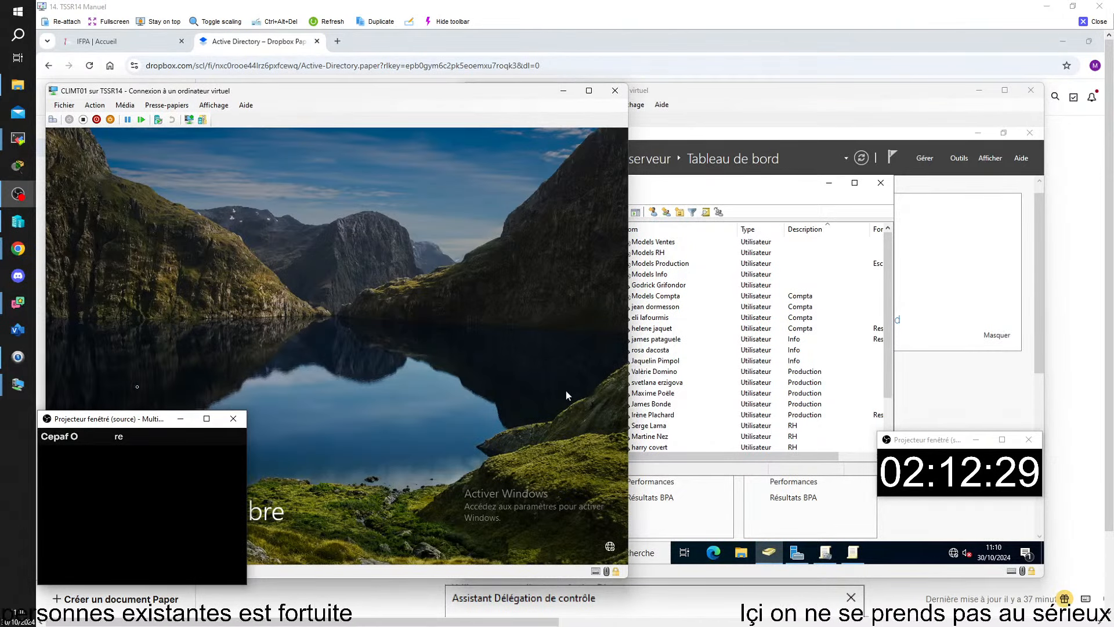
left_click_drag(73, 421, 873, 285)
key("alt+Tab")
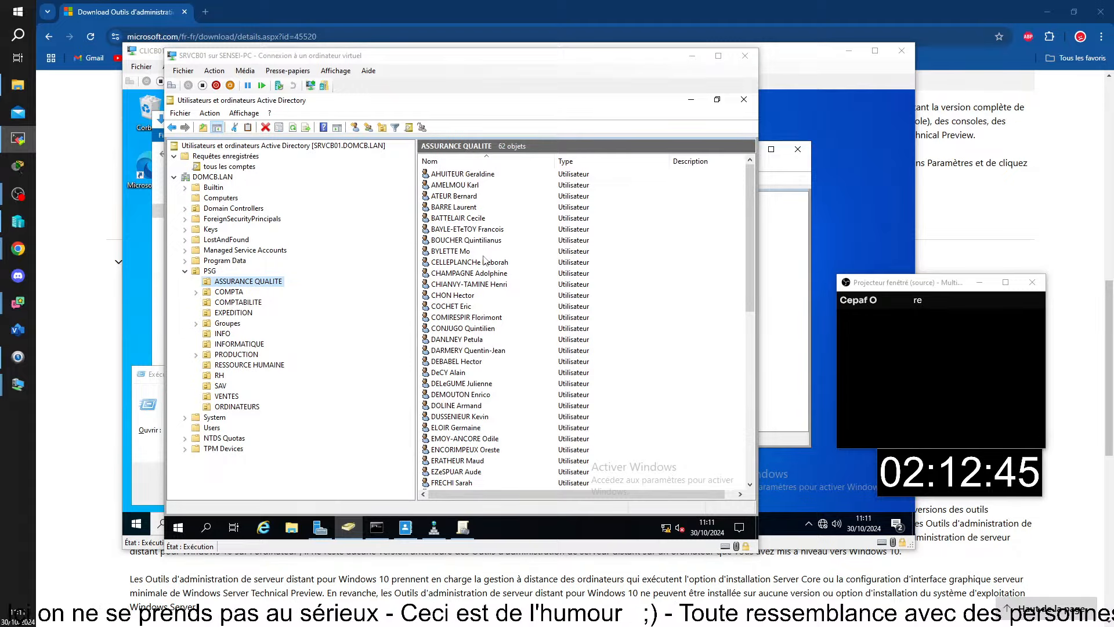
Show the first ASSURANCE QUALITE user's Membre de list, containing only Utilisateurs du domaine.
double_click(462, 175)
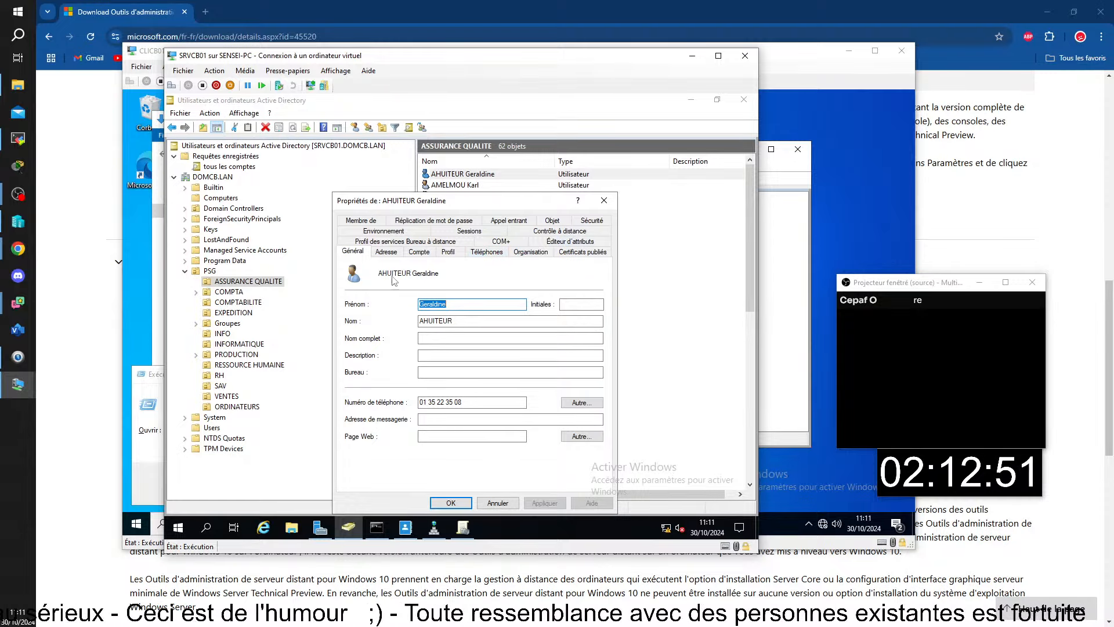
left_click(371, 218)
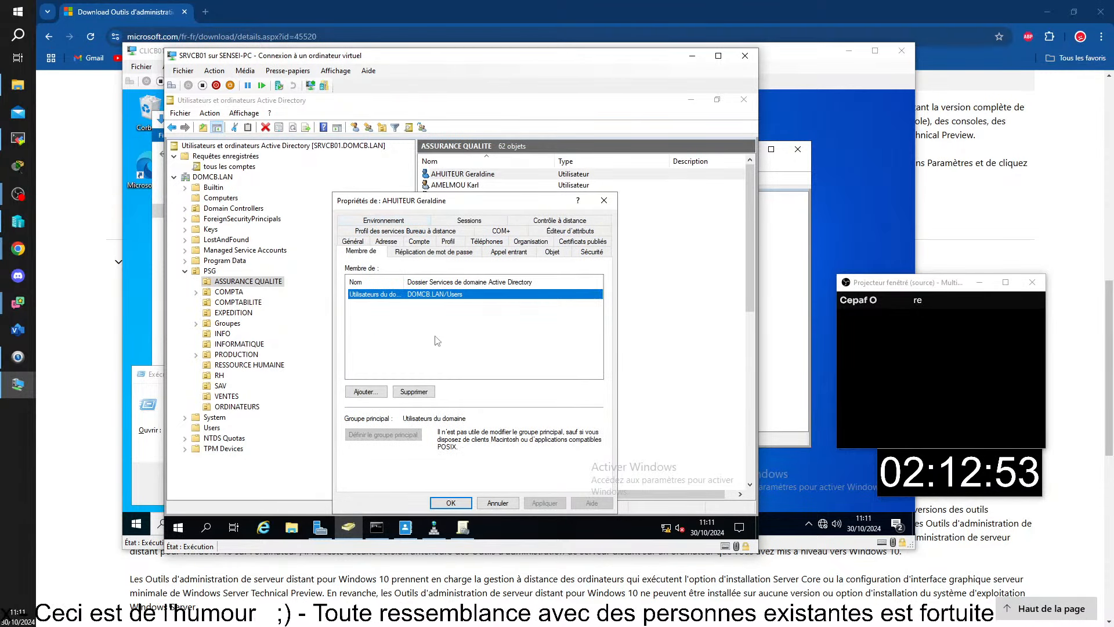
left_click_drag(405, 284, 448, 286)
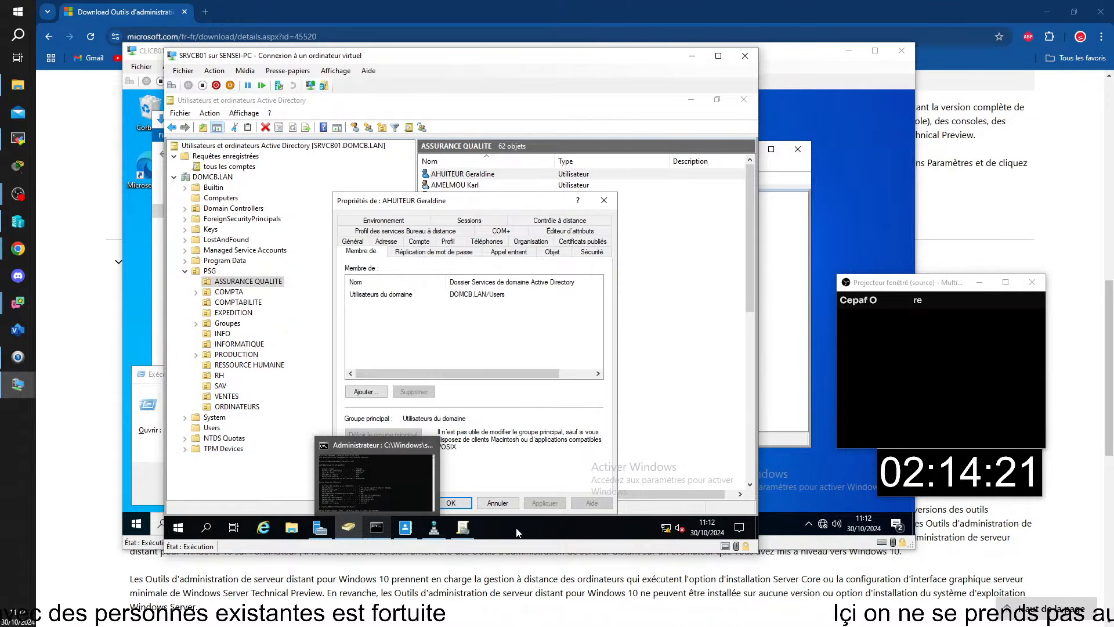
Close the user, browse the GG groups under Groupes, then list PSG's 13 OUs.
left_click(497, 502)
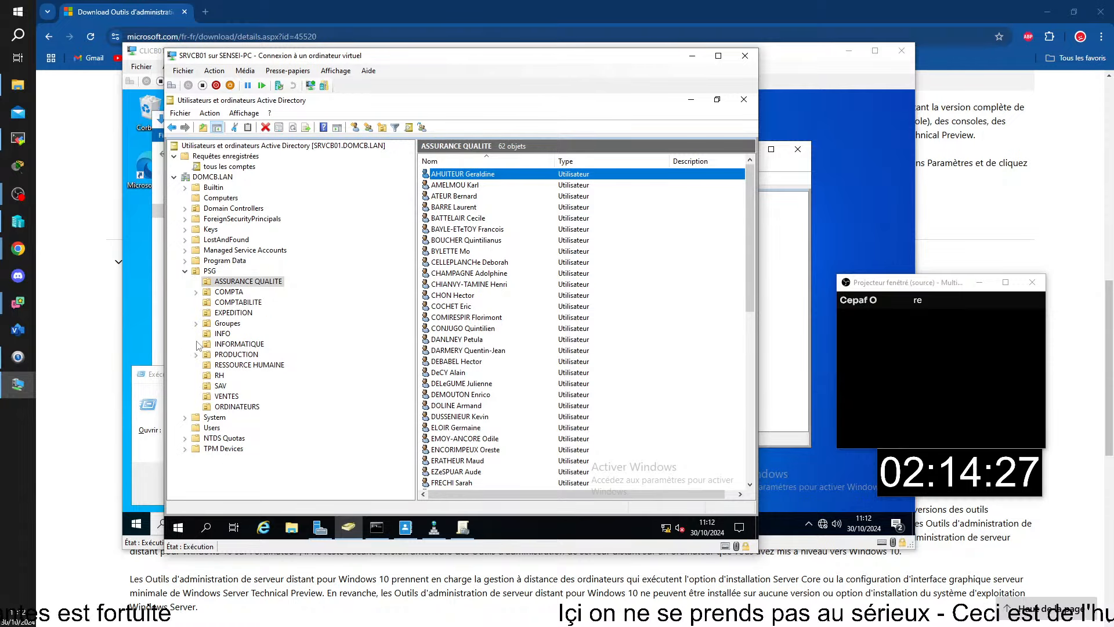
left_click(238, 325)
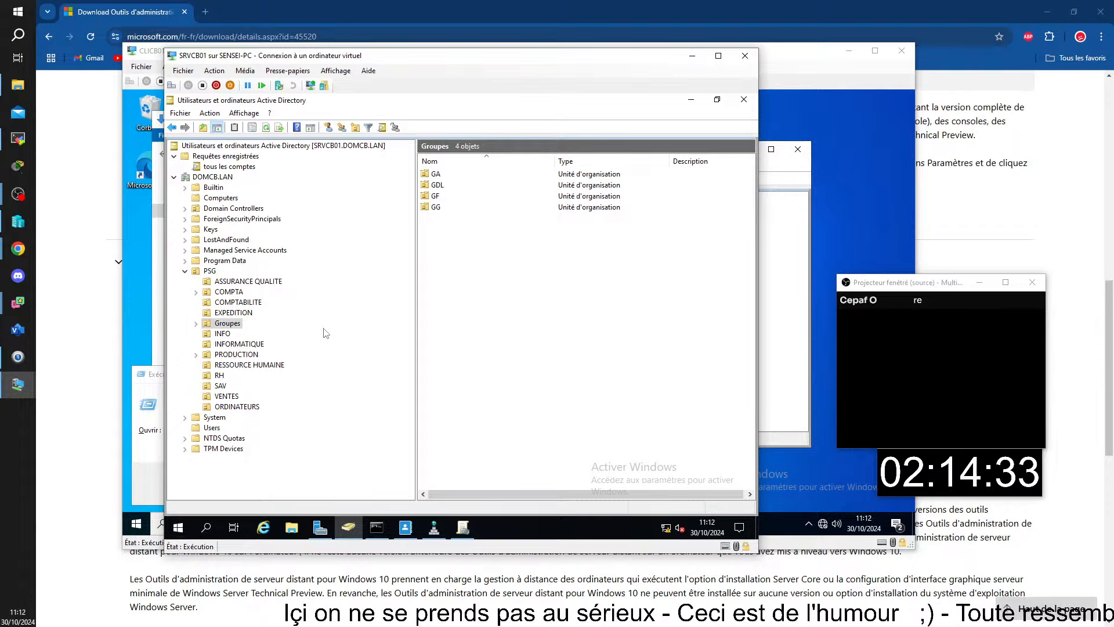
double_click(227, 323)
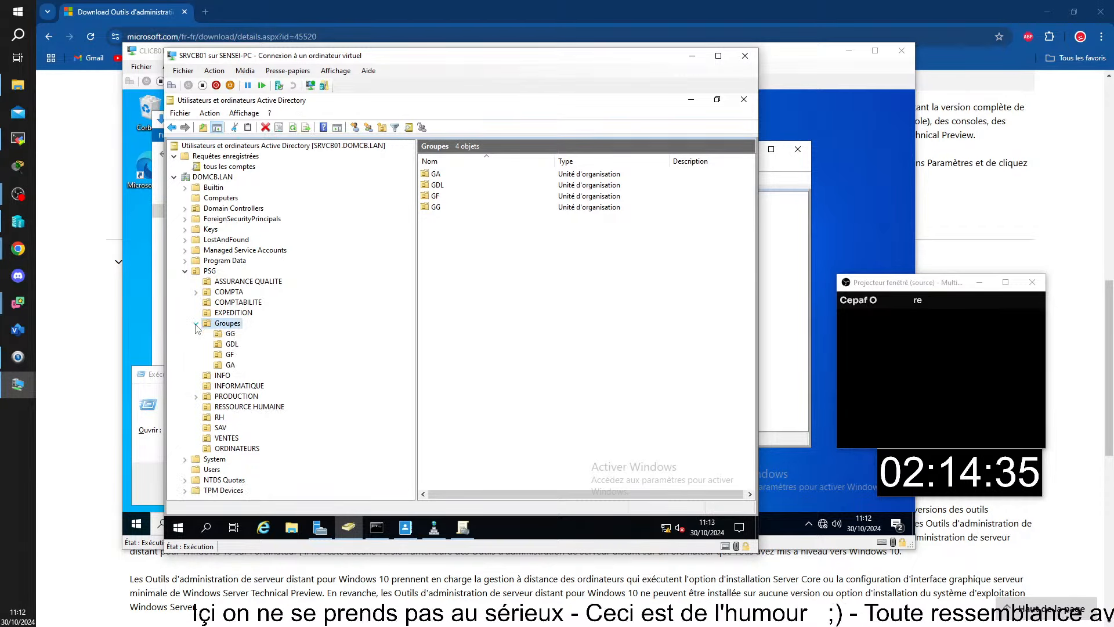
left_click(230, 334)
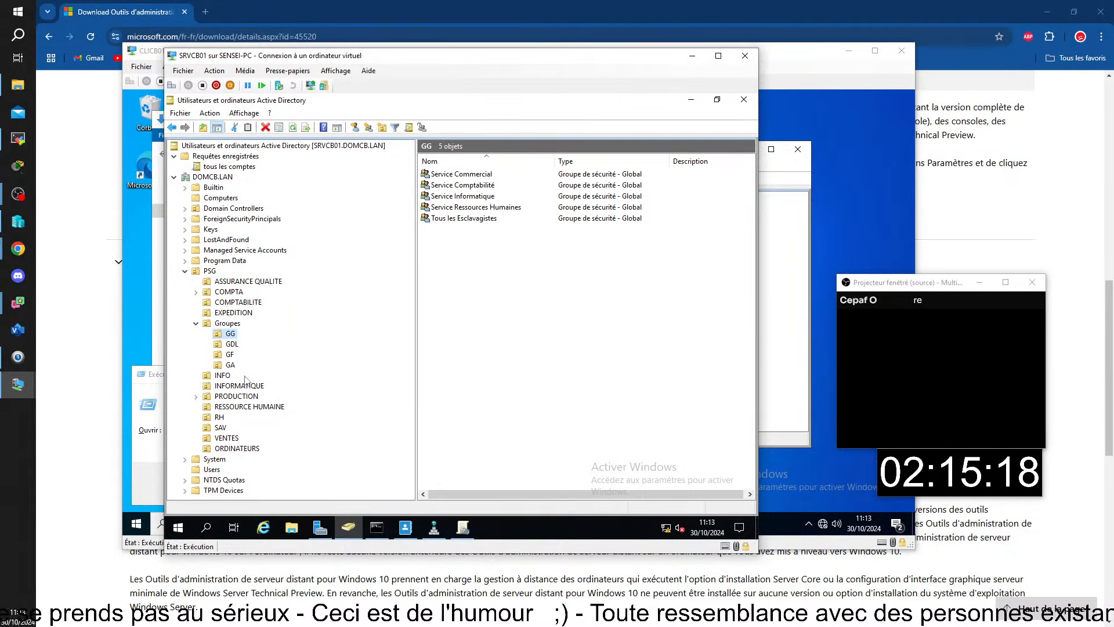
left_click(196, 323)
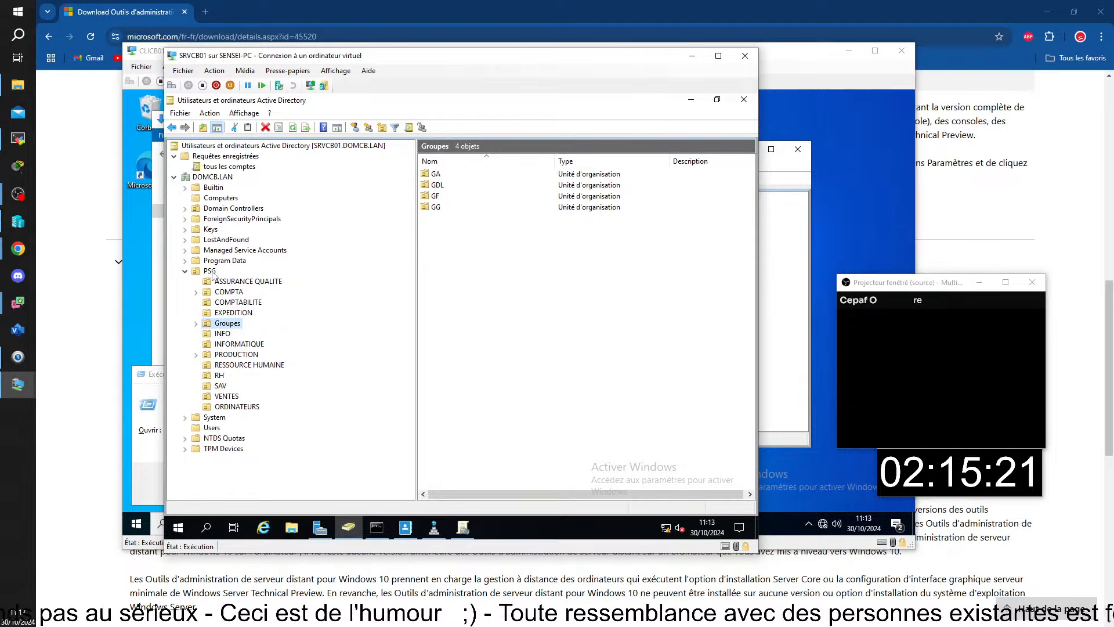
left_click(211, 271)
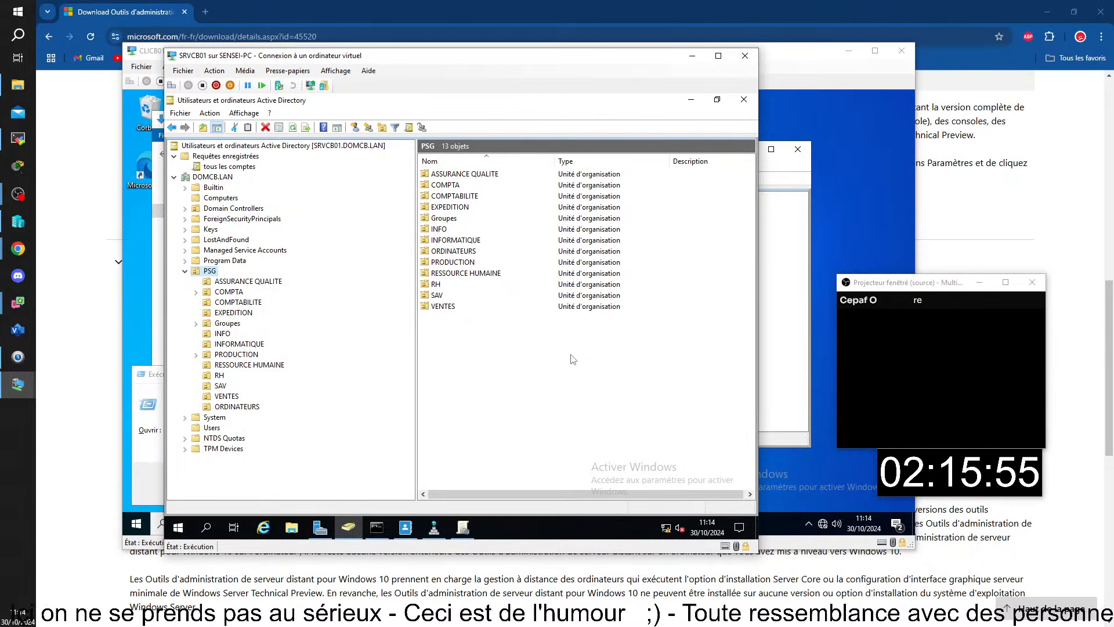
Create a BORDEAUX organizational unit under PSG via Nouveau > Unité d'organisation.
right_click(210, 276)
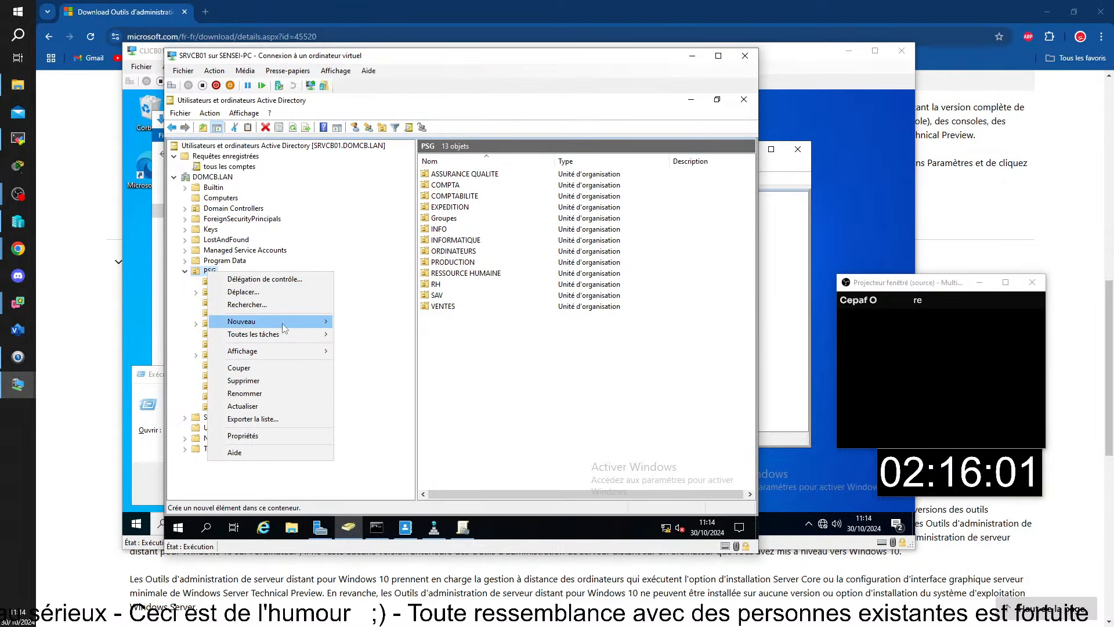
mouse_move(282, 323)
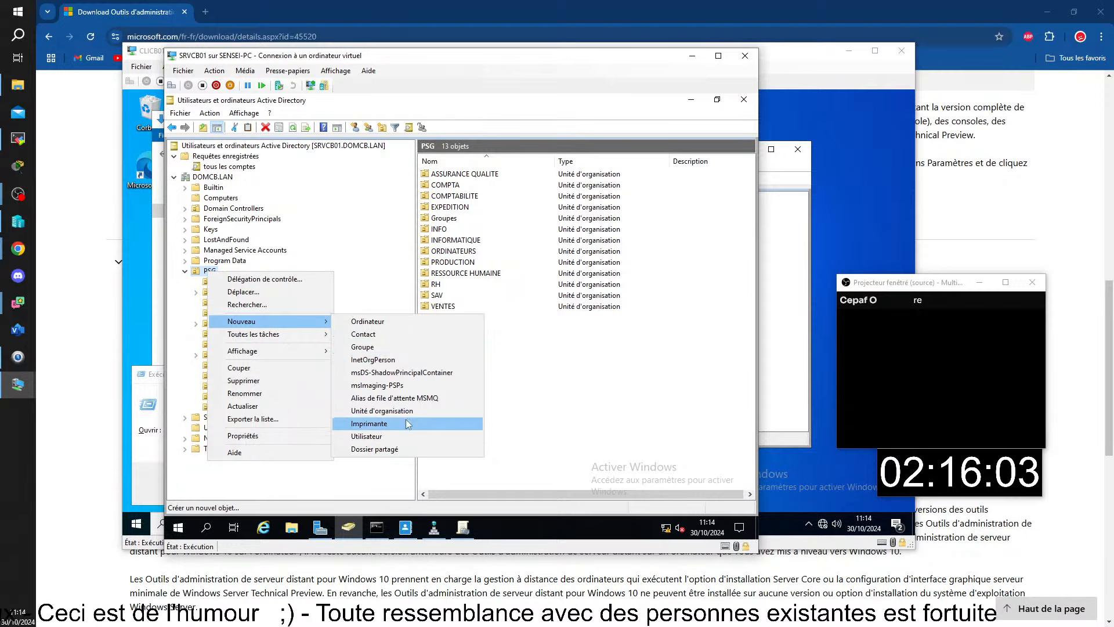
left_click(381, 411)
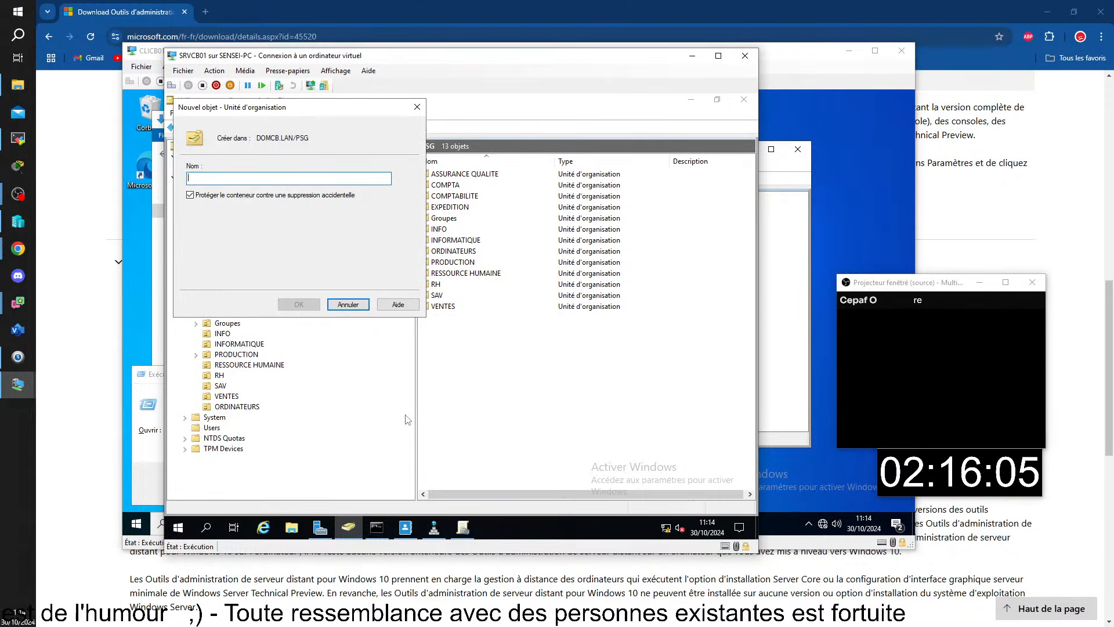
type("BORDEAUX")
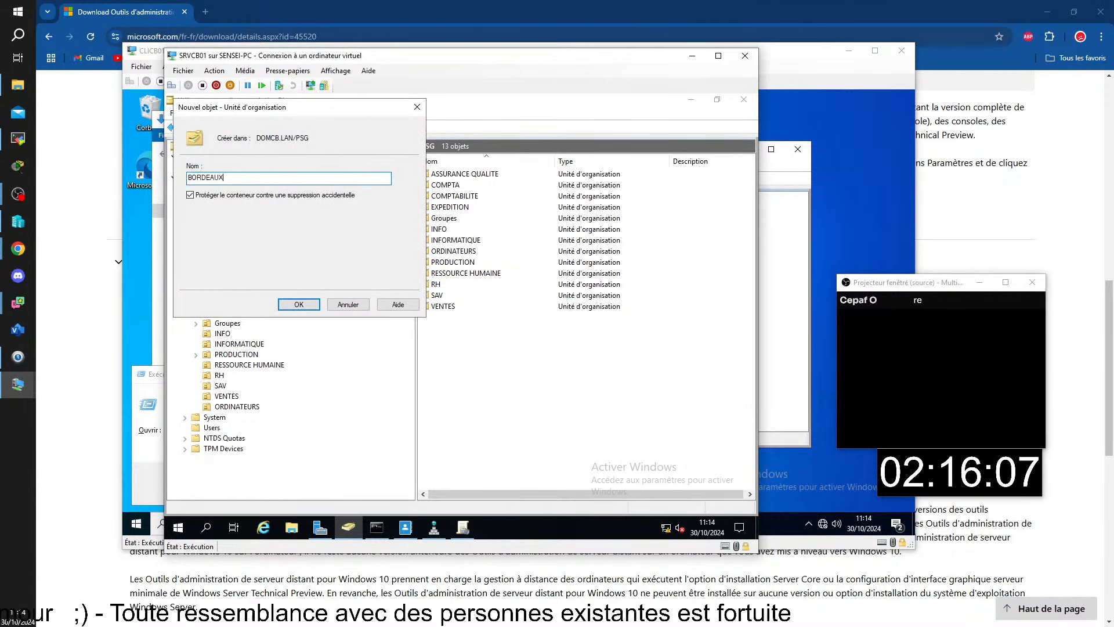
key("Return")
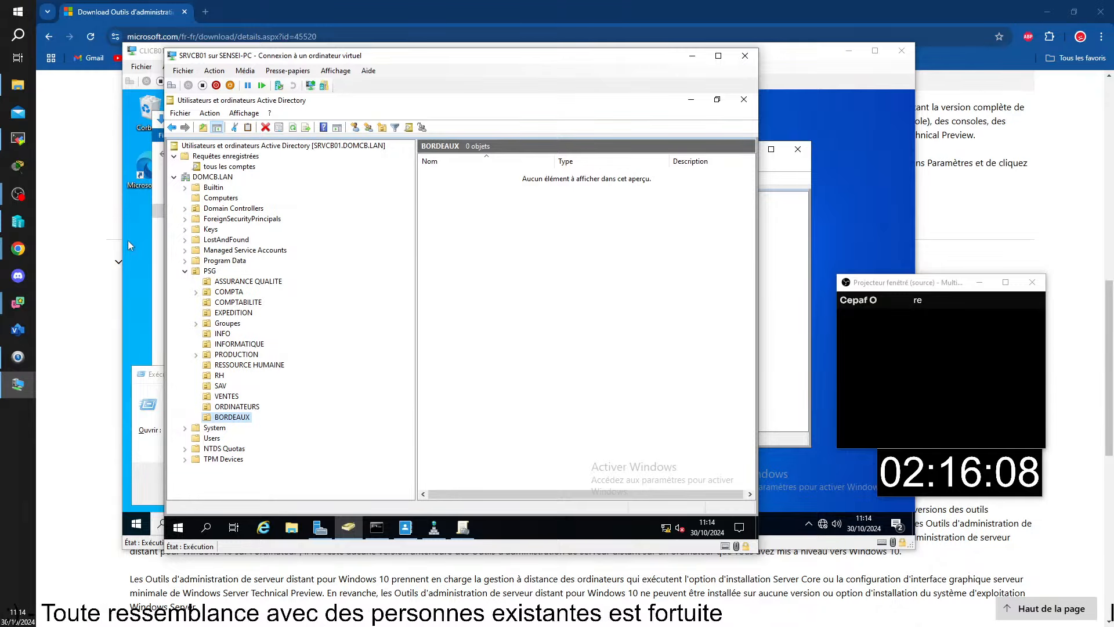
left_click(537, 388)
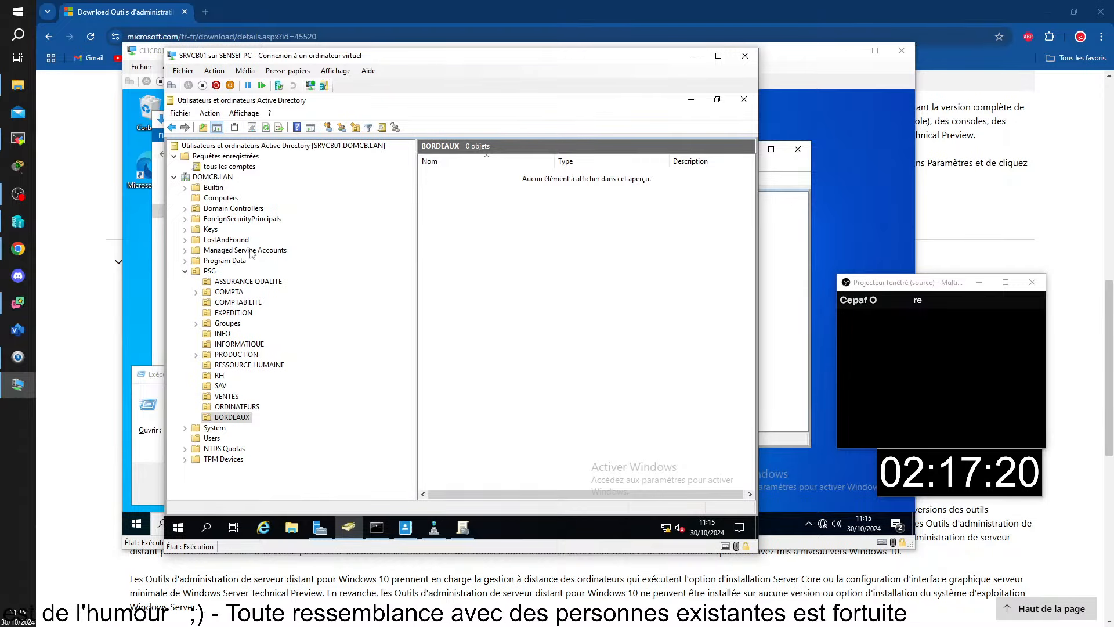
double_click(230, 324)
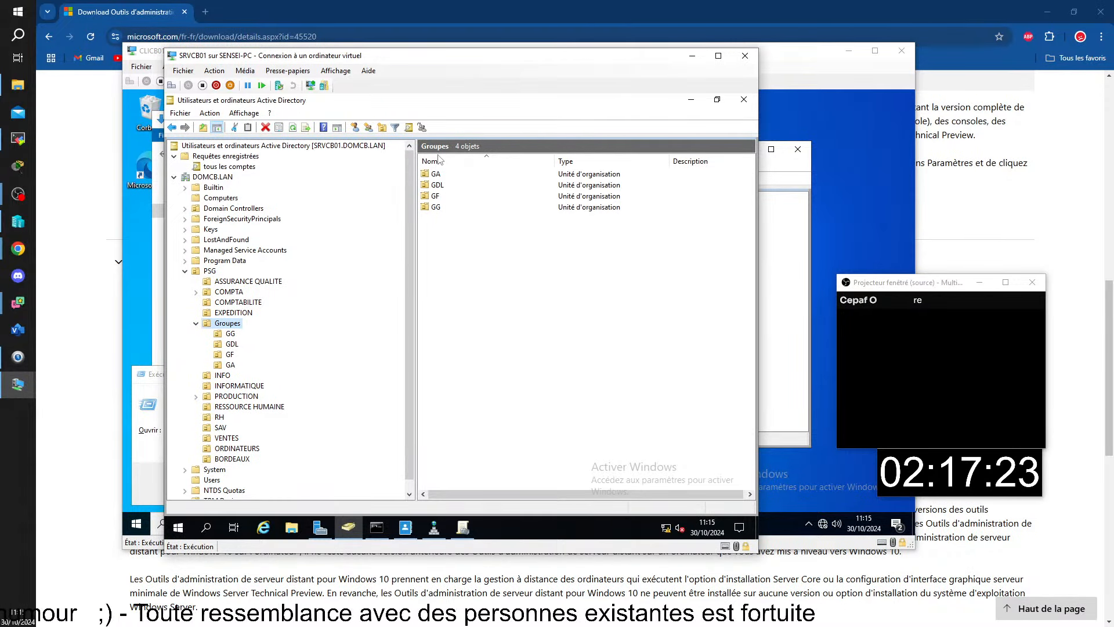
Create the global security group GA-ADMINISTRATEURS DE BORDEAUX inside the GA OU.
double_click(435, 173)
right_click(433, 238)
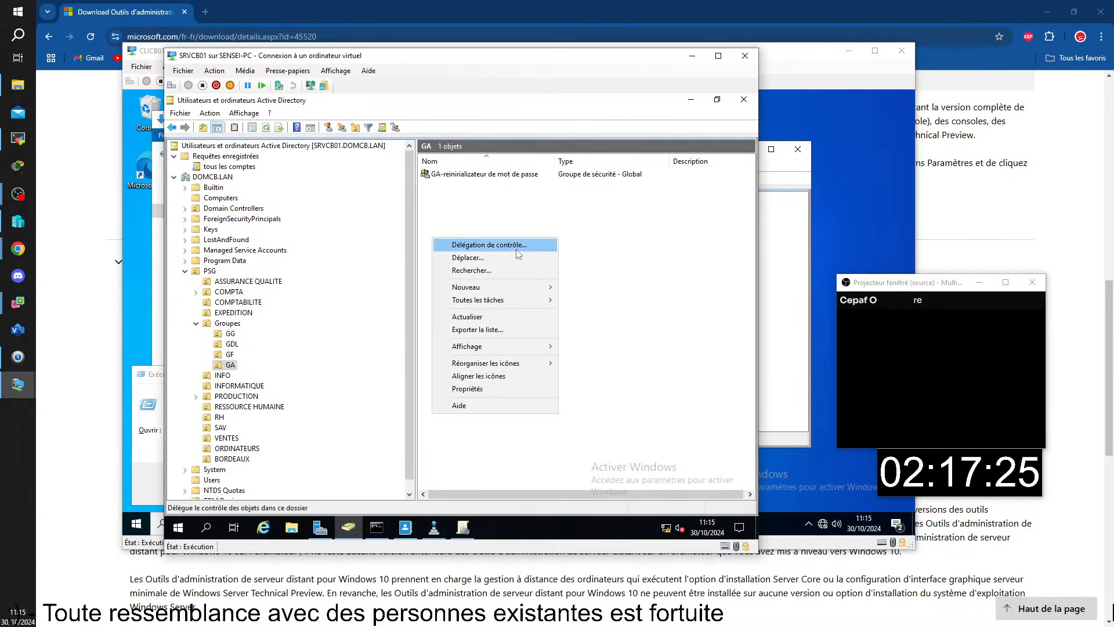
mouse_move(499, 288)
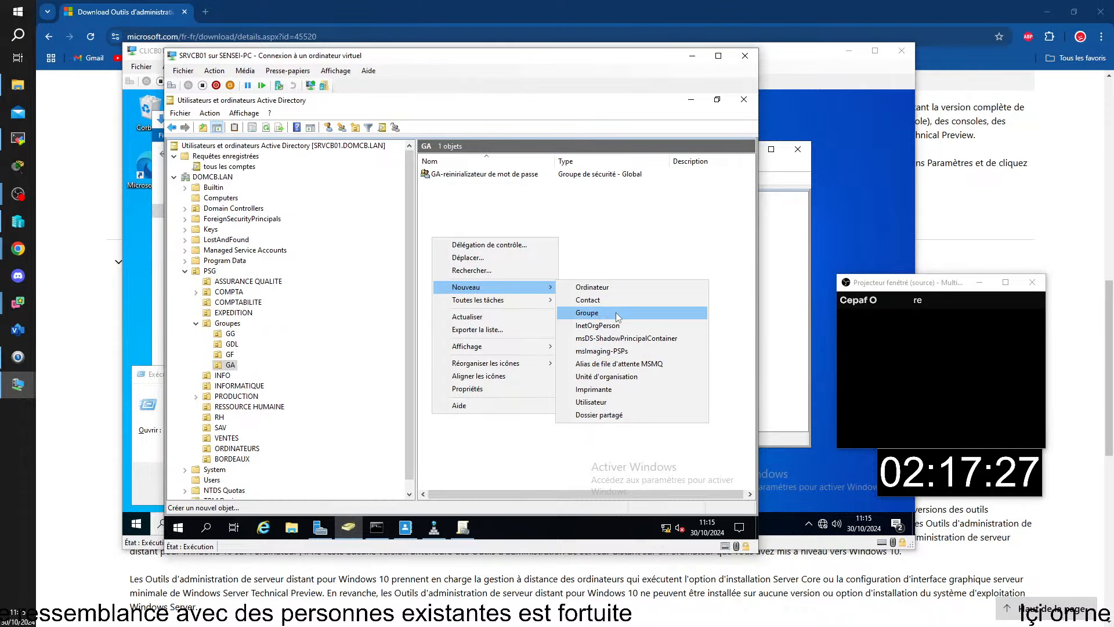
left_click(616, 313)
type("ga")
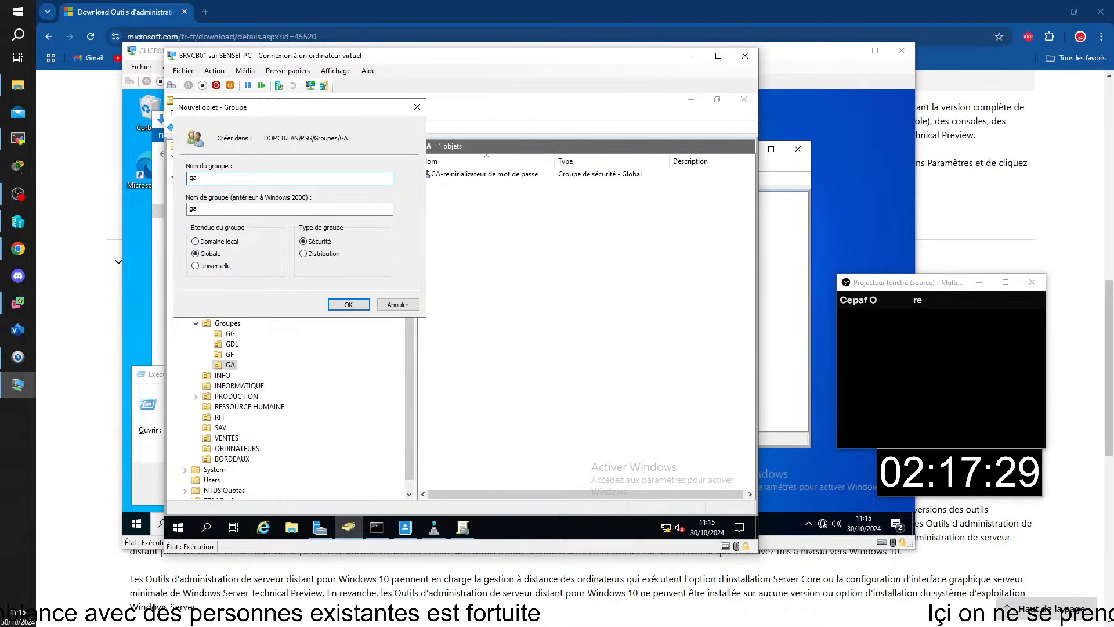
type("*-aDMINISTR")
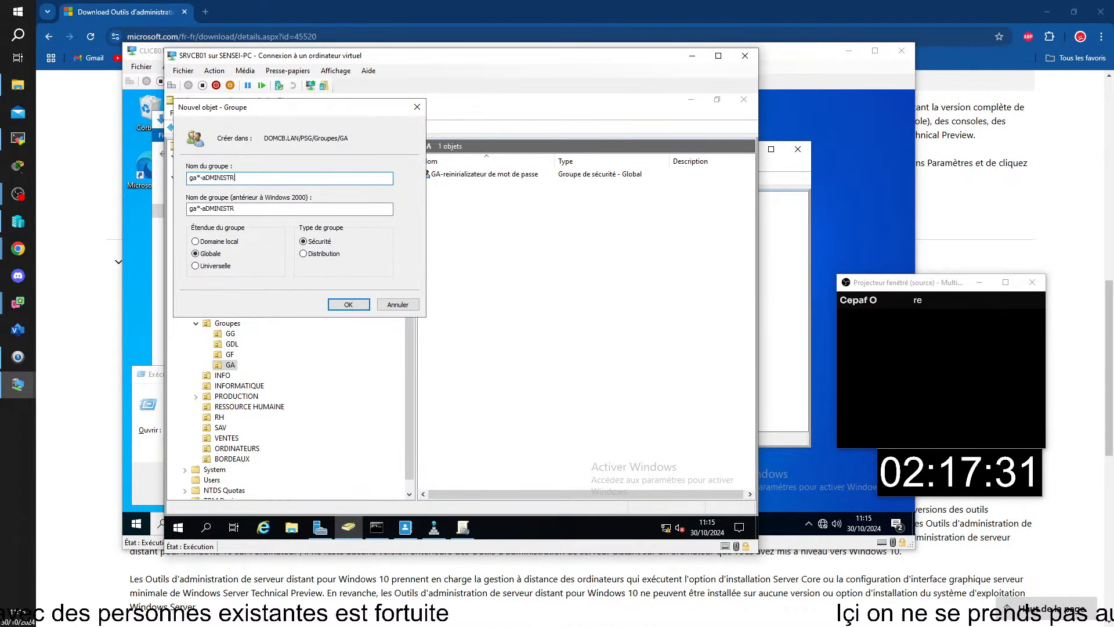
type("ATERUS DE")
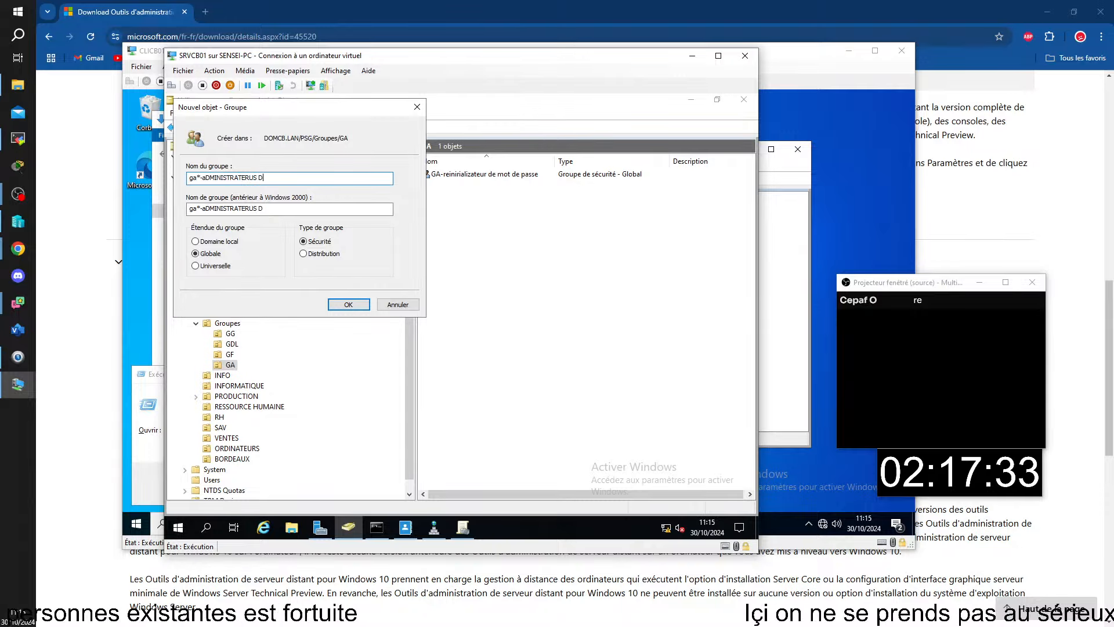
key("BackSpace")
key("BackSpace")
key("BackSpace")
key("BackSpace")
key("BackSpace")
key("BackSpace")
key("BackSpace")
key("BackSpace")
key("BackSpace")
key("BackSpace")
key("BackSpace")
key("BackSpace")
key("BackSpace")
key("BackSpace")
key("BackSpace")
key("BackSpace")
key("BackSpace")
key("BackSpace")
key("BackSpace")
key("BackSpace")
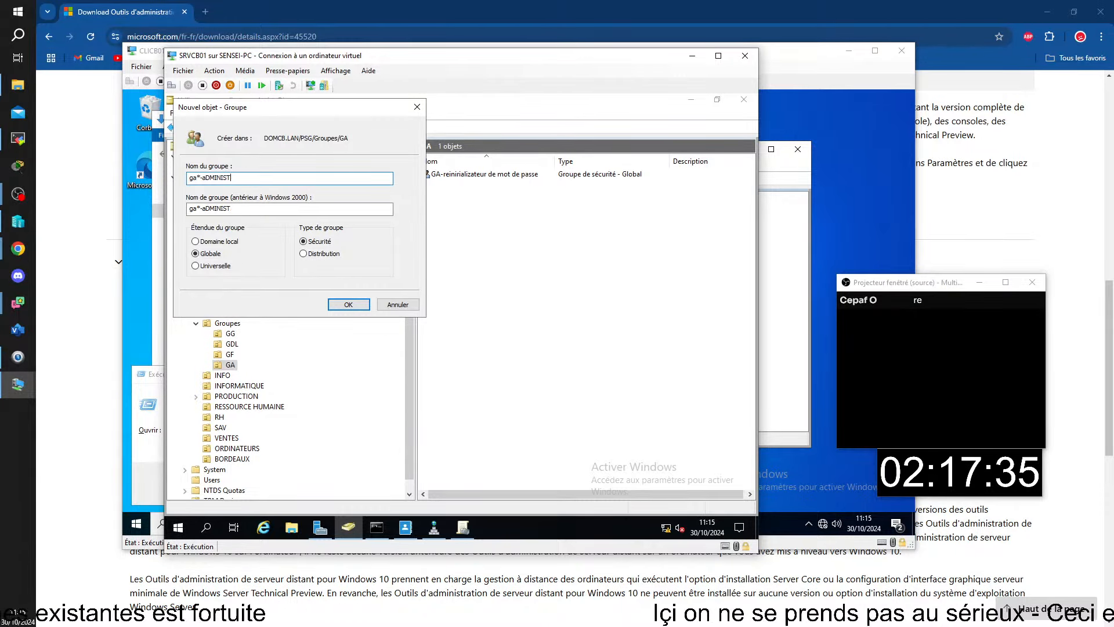
type("GA")
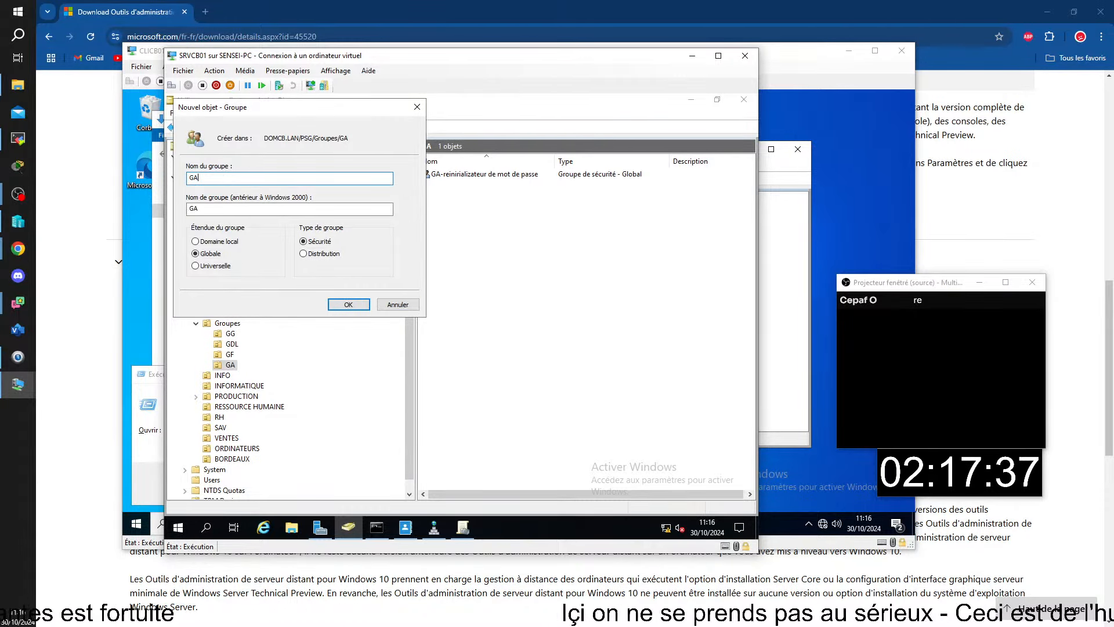
type("-ADM")
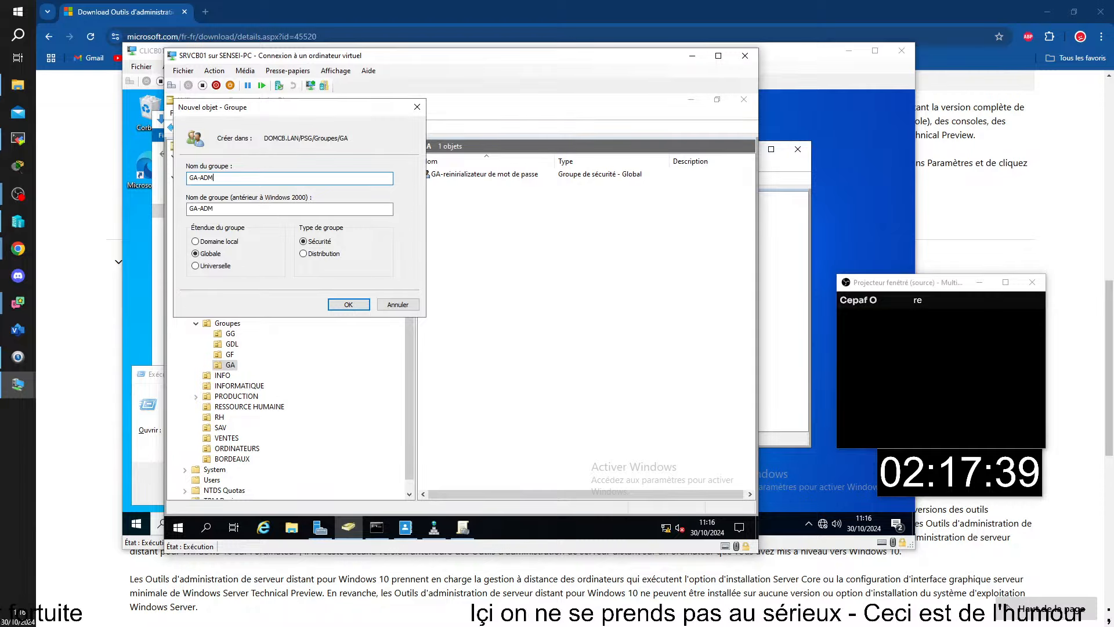
type("INISTRATEURS DE4")
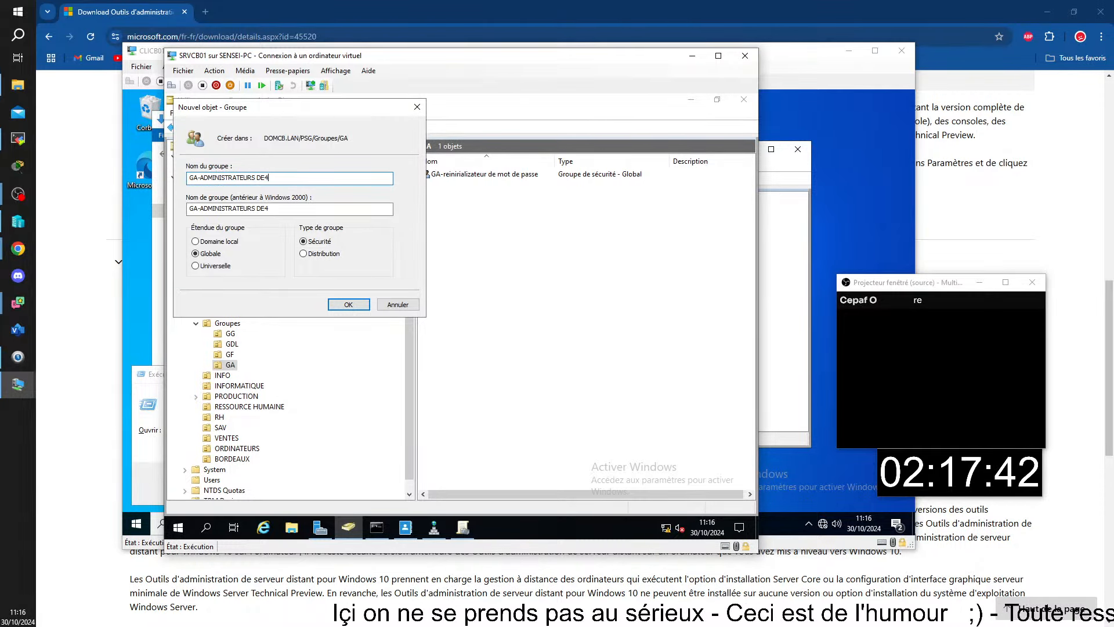
key("BackSpace")
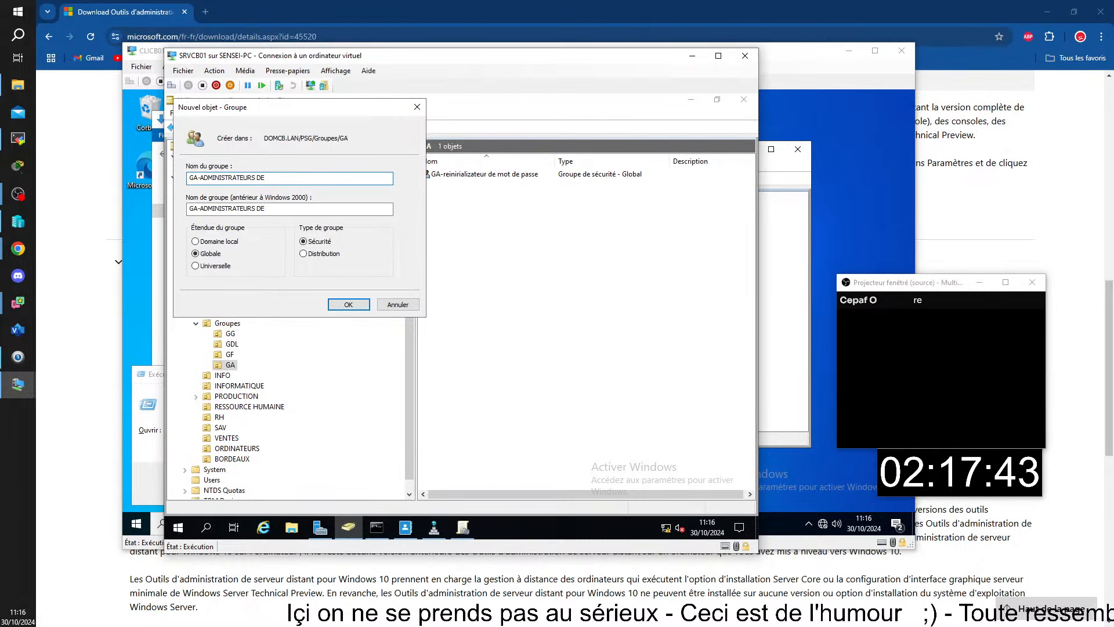
type("BORDEAUX")
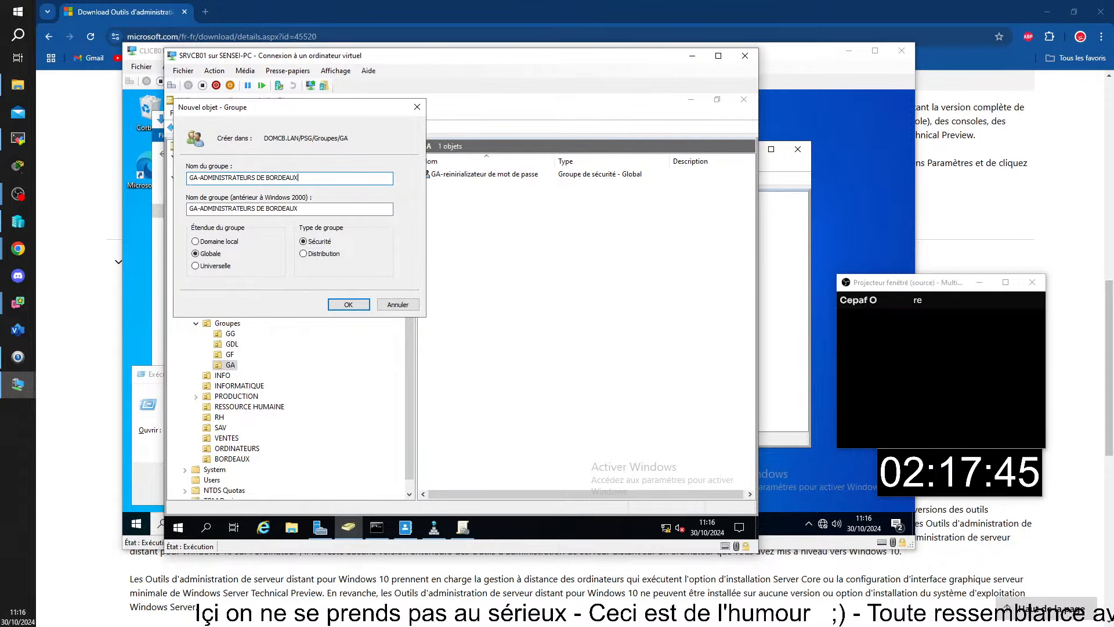
key("Return")
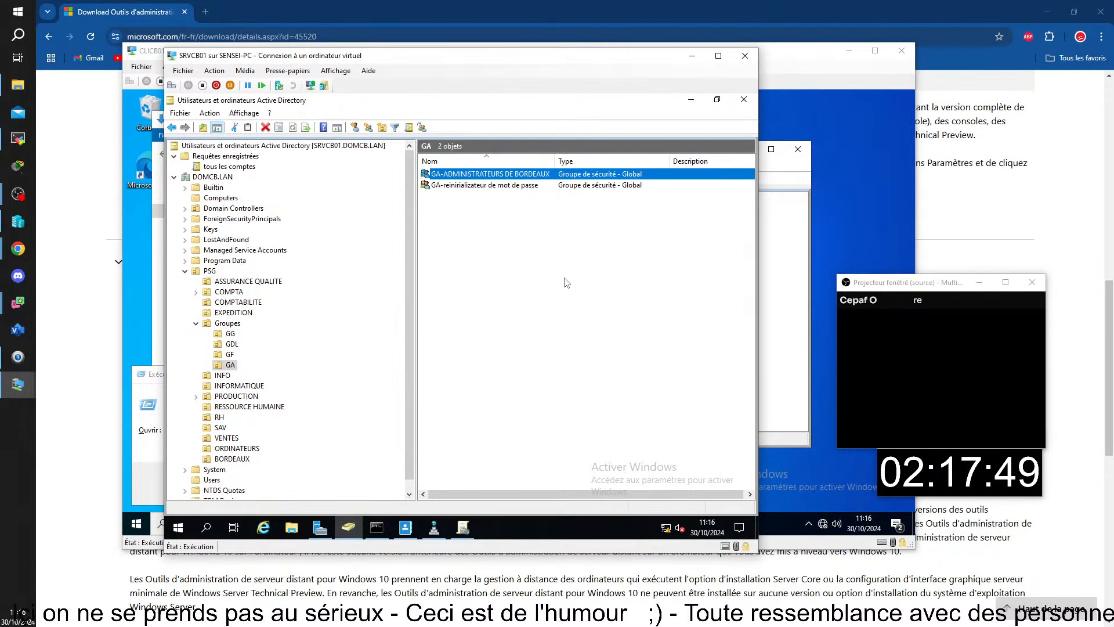
scroll(354, 417, "down", 1)
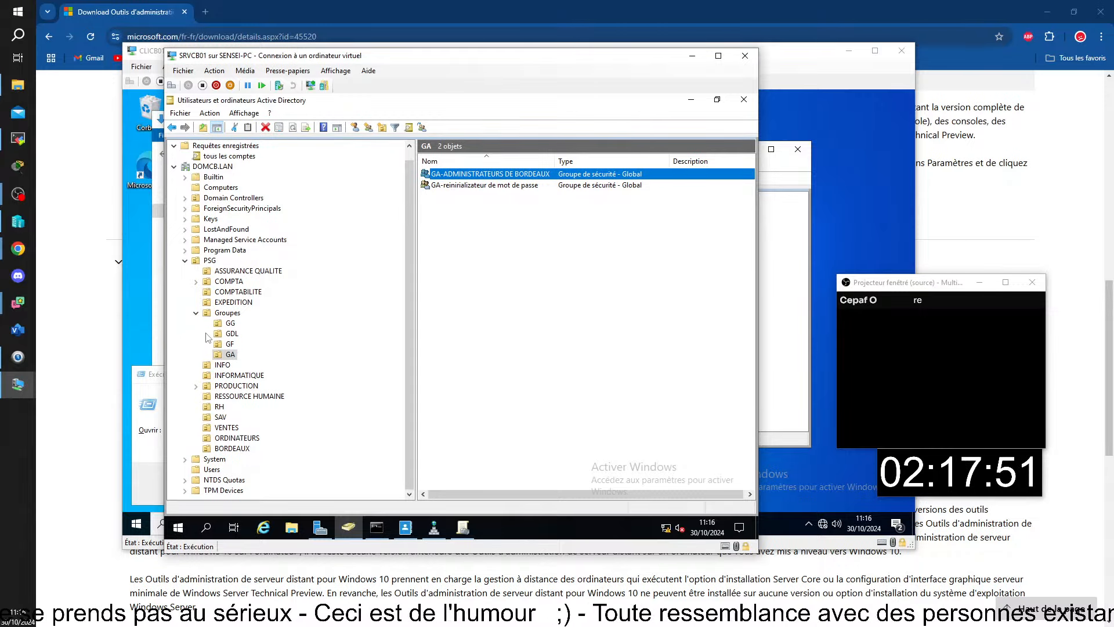
Collapse Groupes, select the empty BORDEAUX OU and bring up its context menu.
left_click(195, 314)
left_click(232, 417)
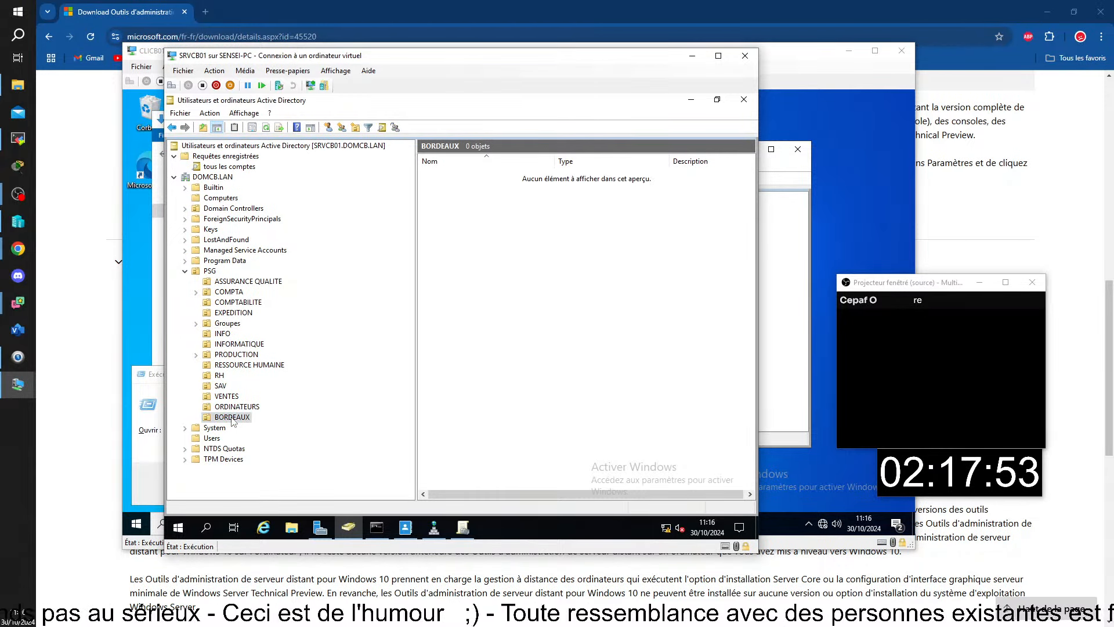
right_click(232, 420)
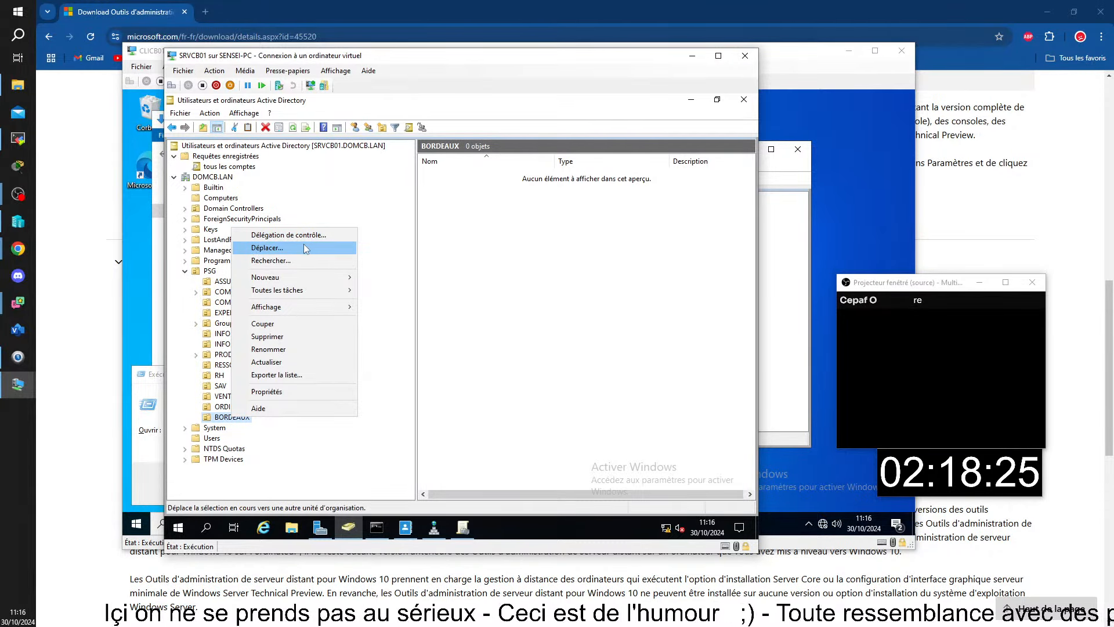
Launch Délégation de contrôle on BORDEAUX and add GA-ADMINISTRATEURS DE BORDEAUX as the delegate.
left_click(302, 236)
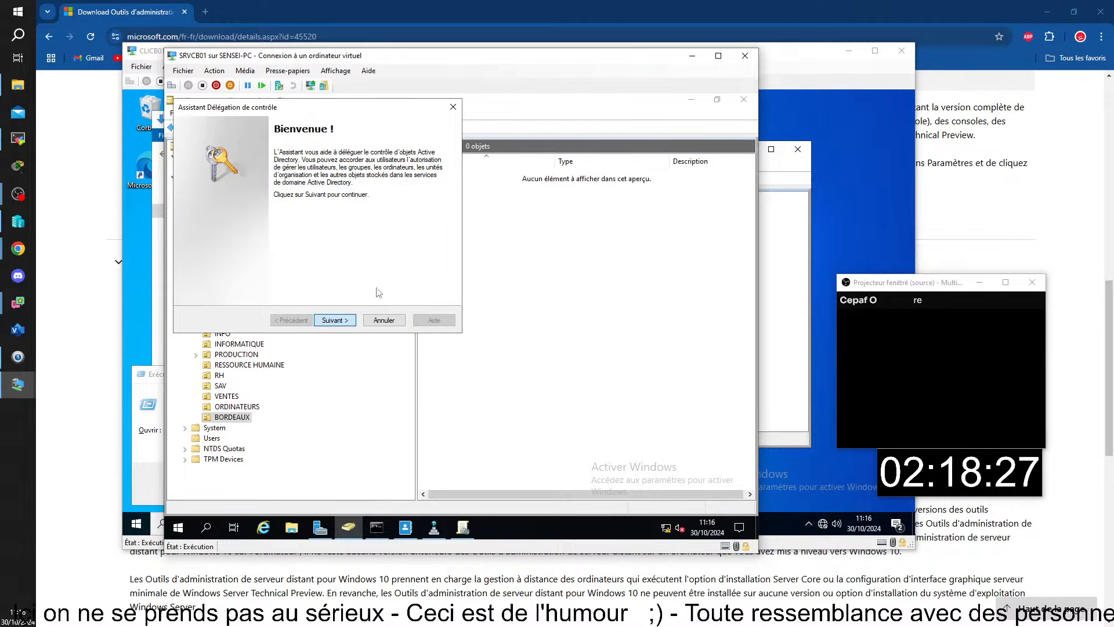
left_click(335, 320)
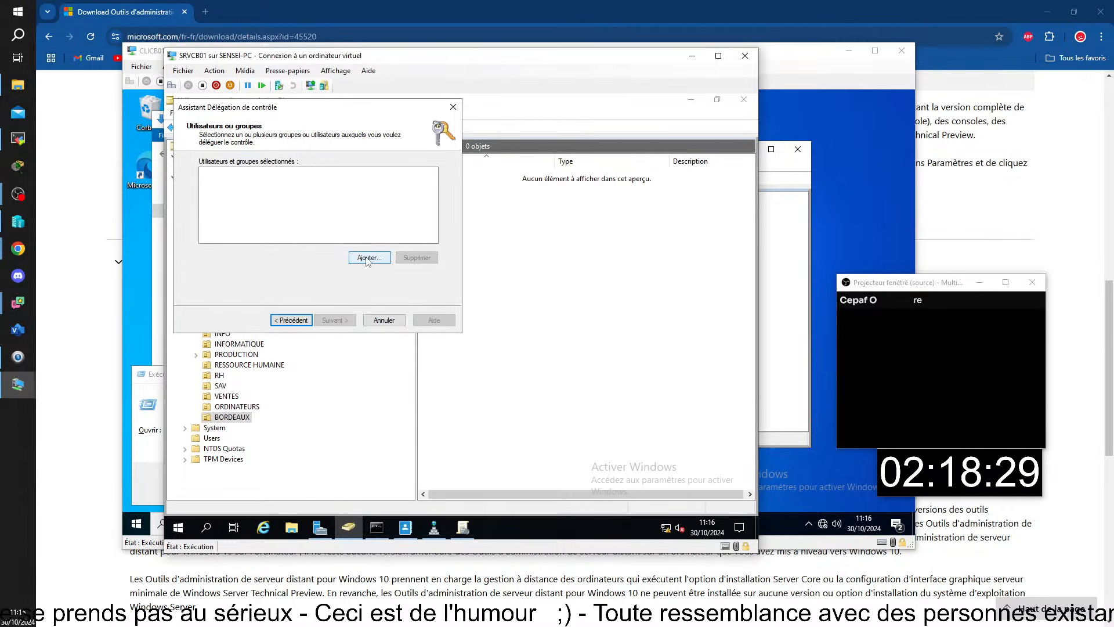
left_click(367, 258)
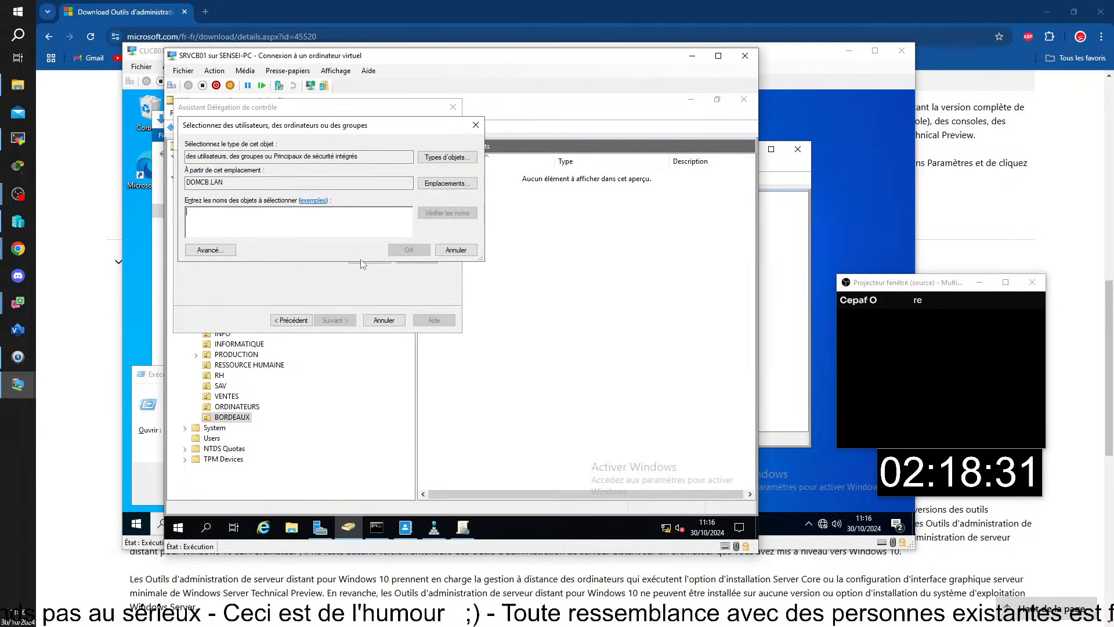
type("GA")
key("Return")
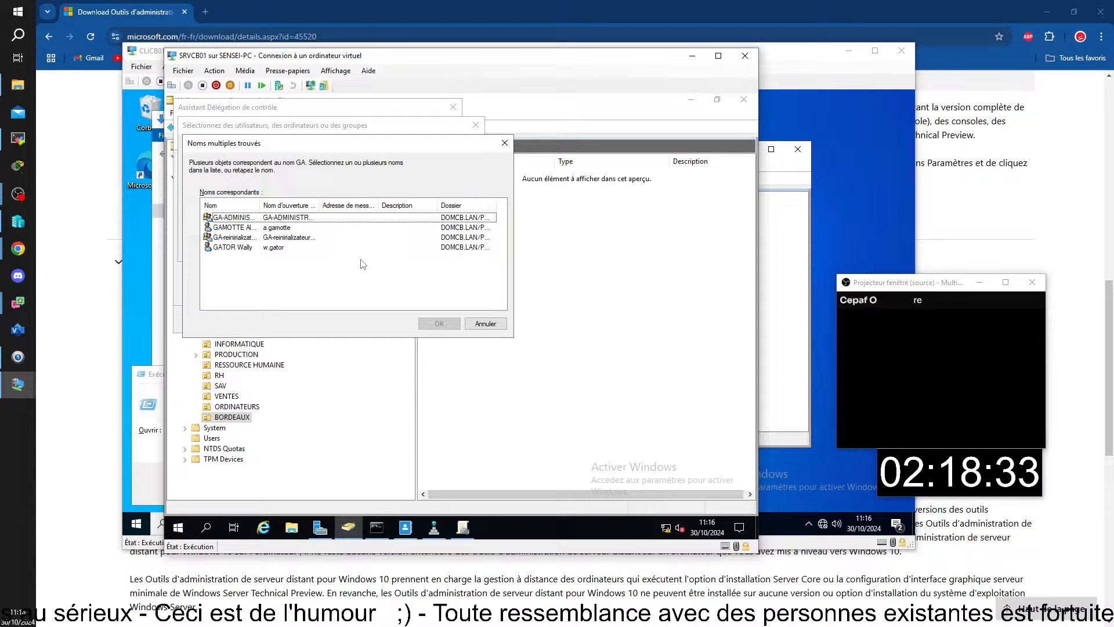
double_click(243, 217)
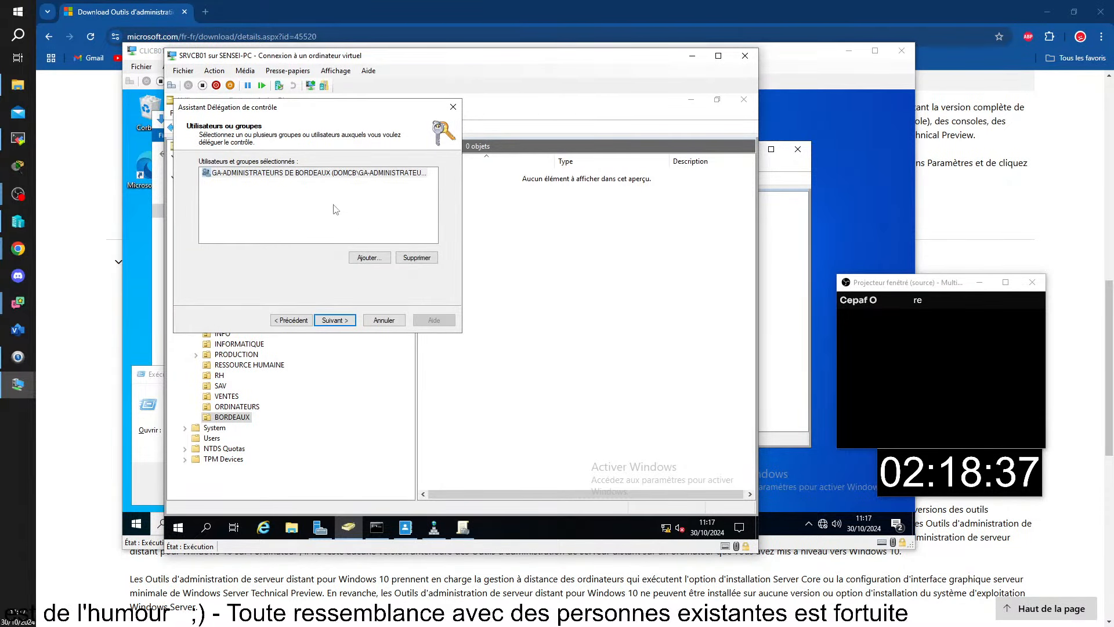
left_click(326, 319)
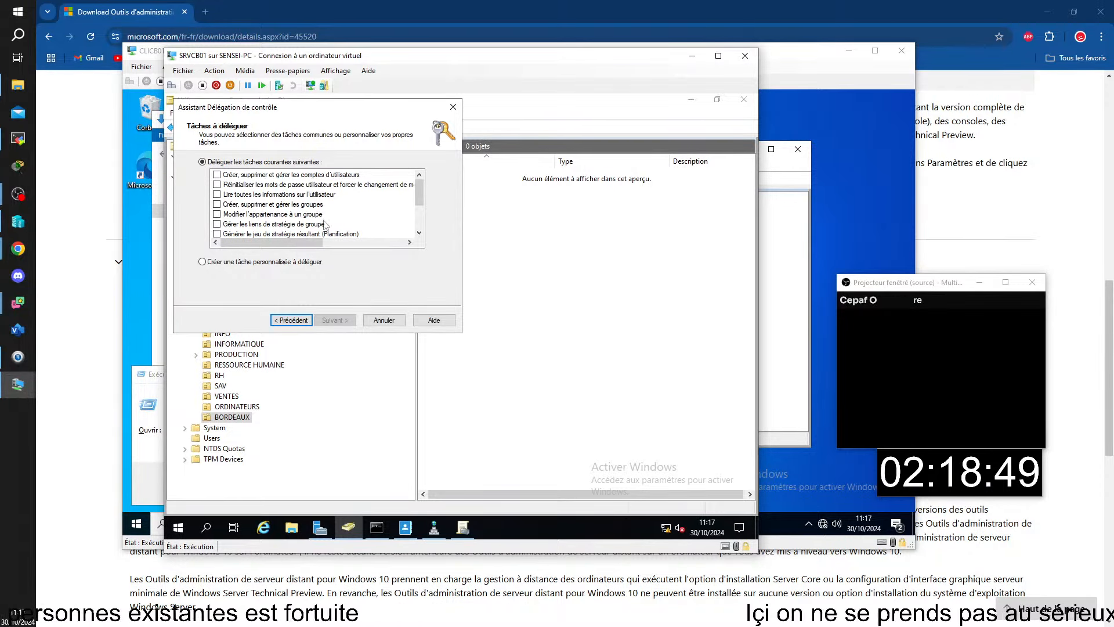
Tick user account management, password reset, reading user info, group management and group membership tasks.
left_click(218, 175)
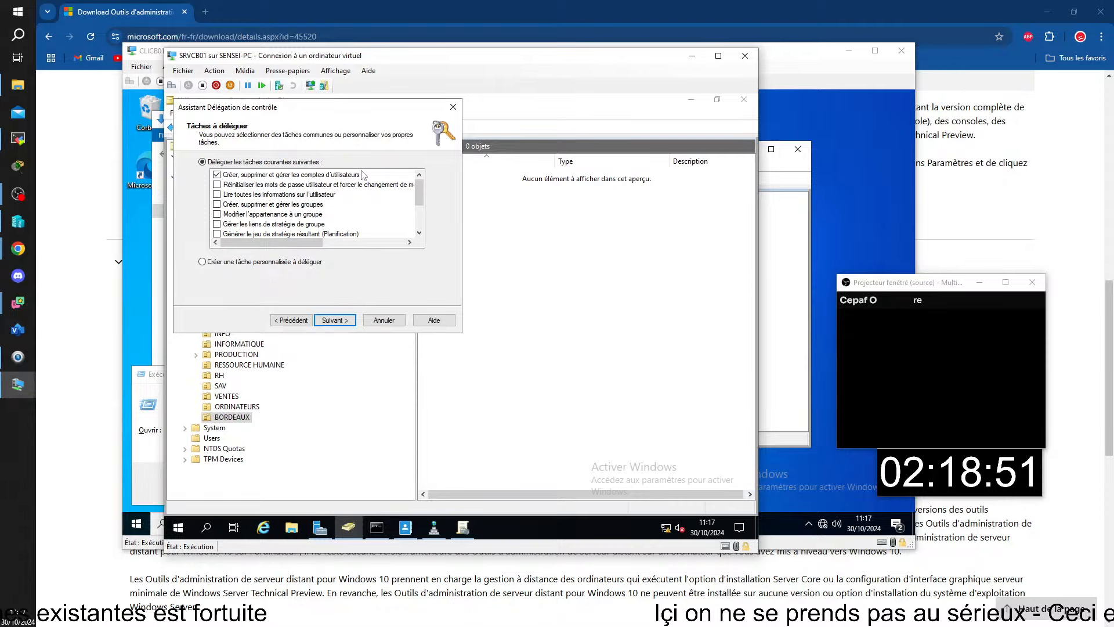
left_click(217, 185)
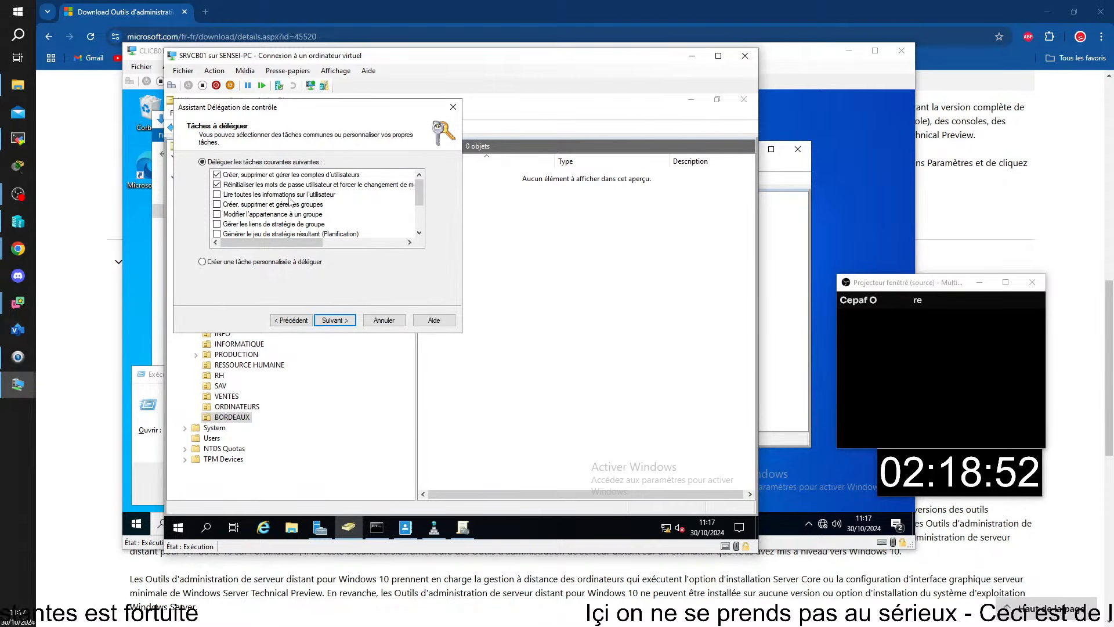
left_click(217, 195)
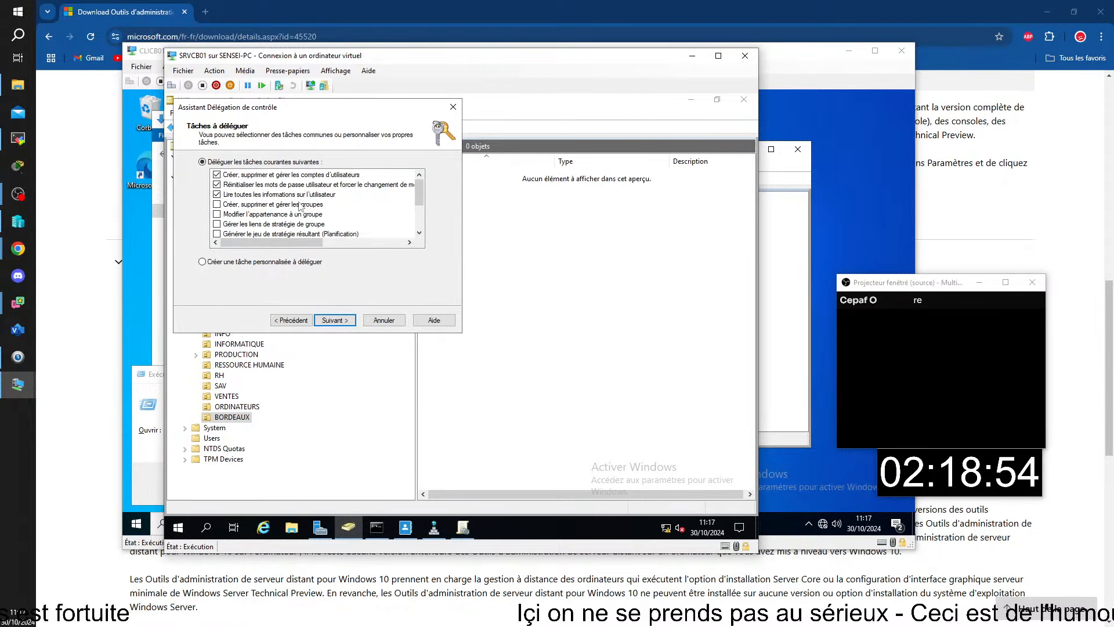
left_click(217, 204)
left_click(217, 214)
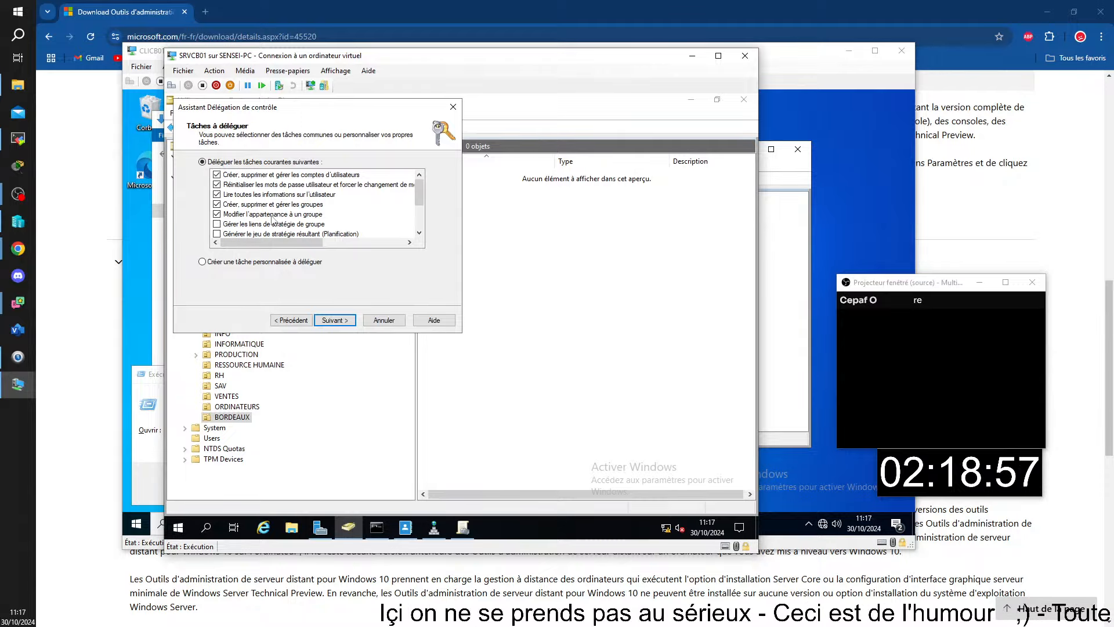
Tick the Group Policy links, RSoP planning/logging and inetOrgPerson common tasks.
left_click(217, 225)
scroll(217, 224, "down", 2)
left_click(217, 185)
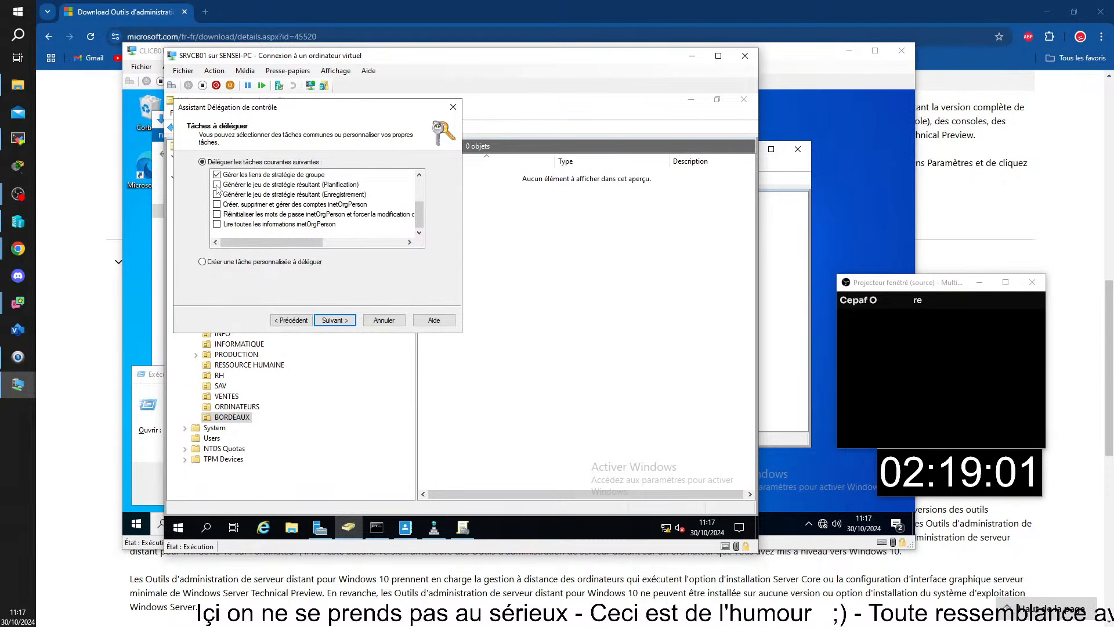
left_click(218, 195)
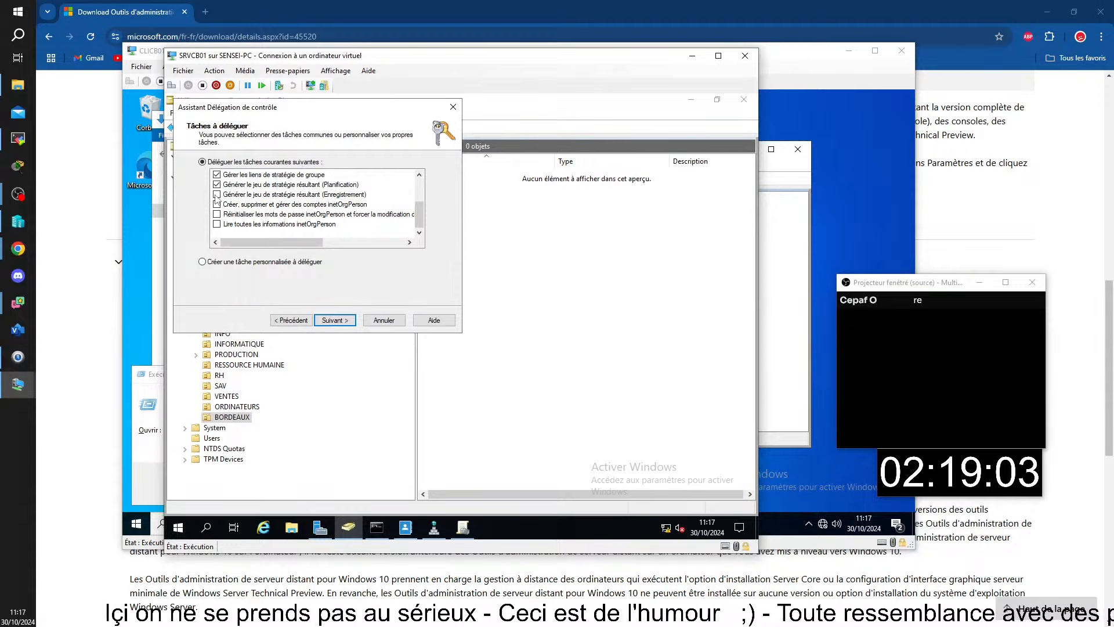
left_click(217, 204)
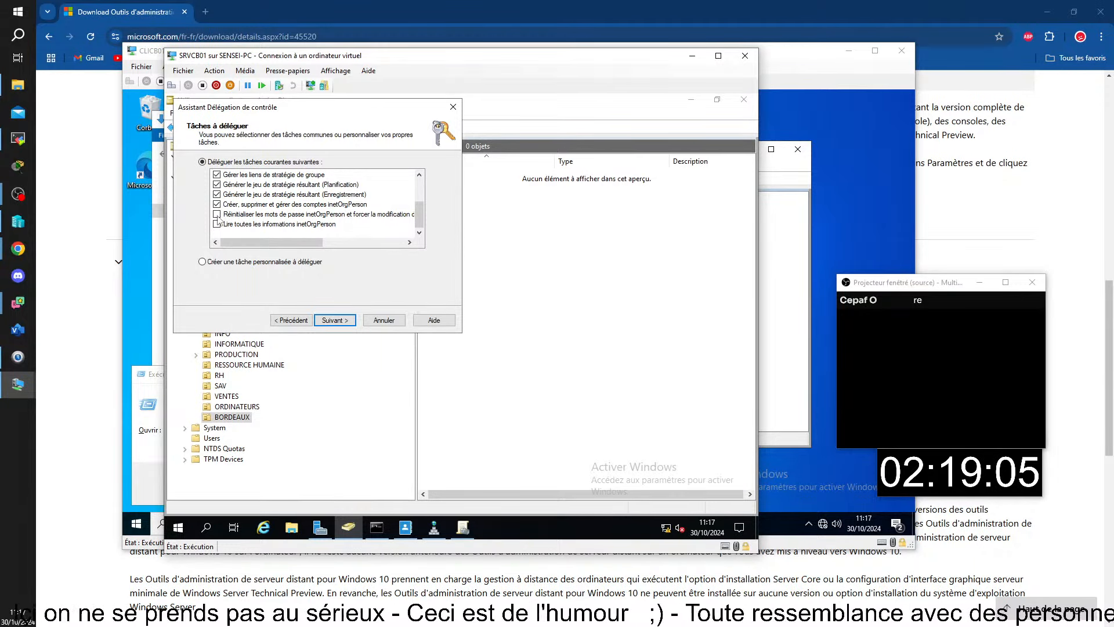
left_click(217, 214)
left_click(217, 224)
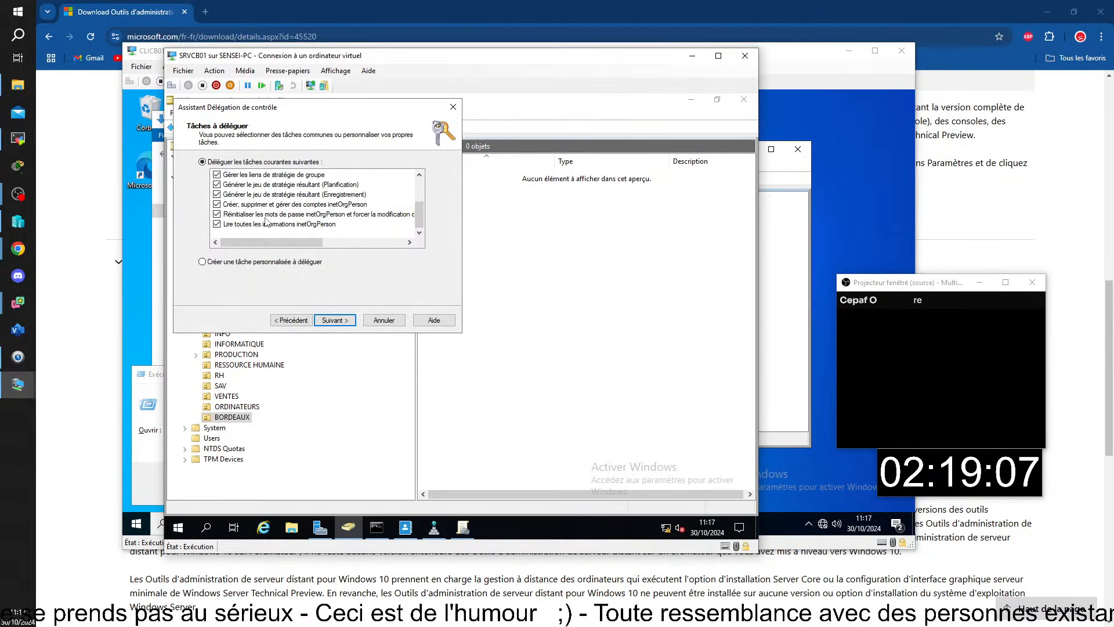
Switch to 'Créer une tâche personnalisée à déléguer' instead of the common tasks.
scroll(264, 220, "up", 2)
scroll(310, 184, "down", 2)
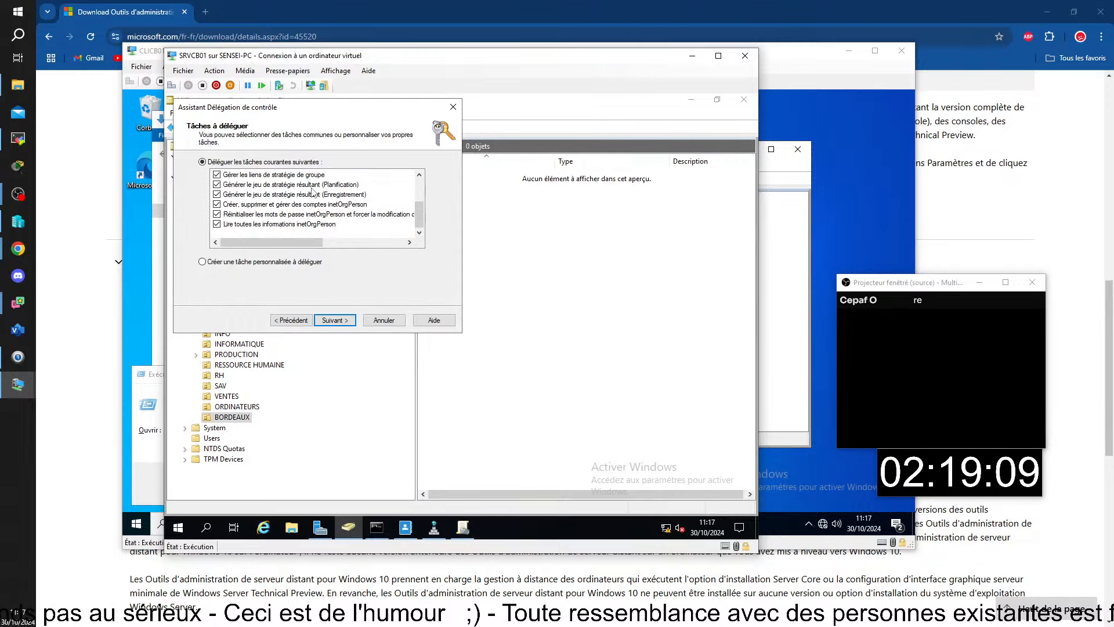
scroll(313, 191, "up", 2)
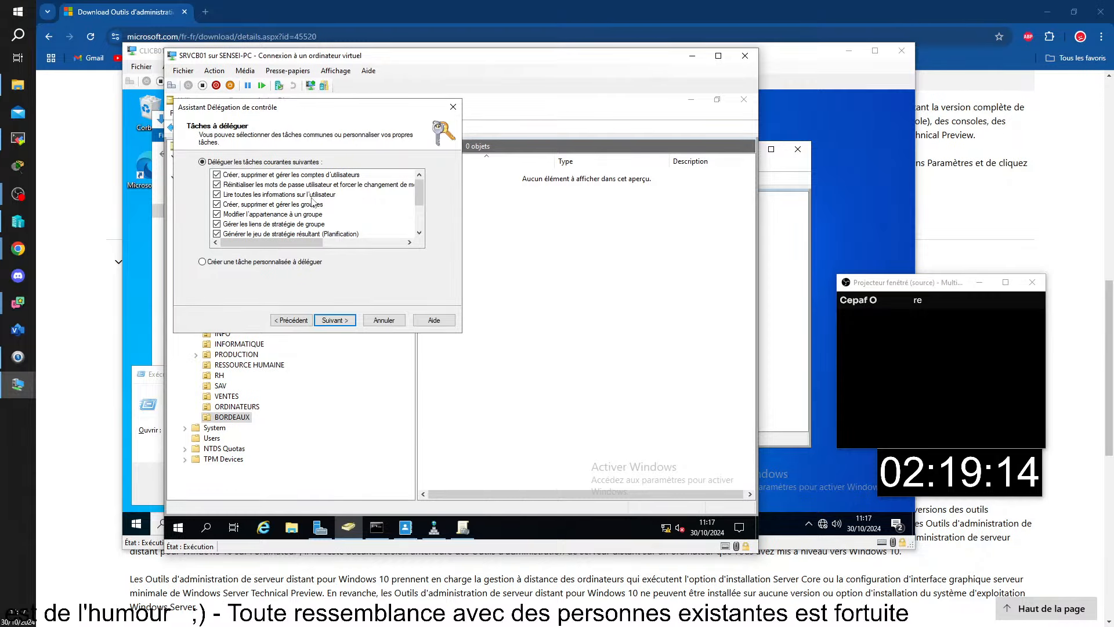
scroll(329, 205, "down", 1)
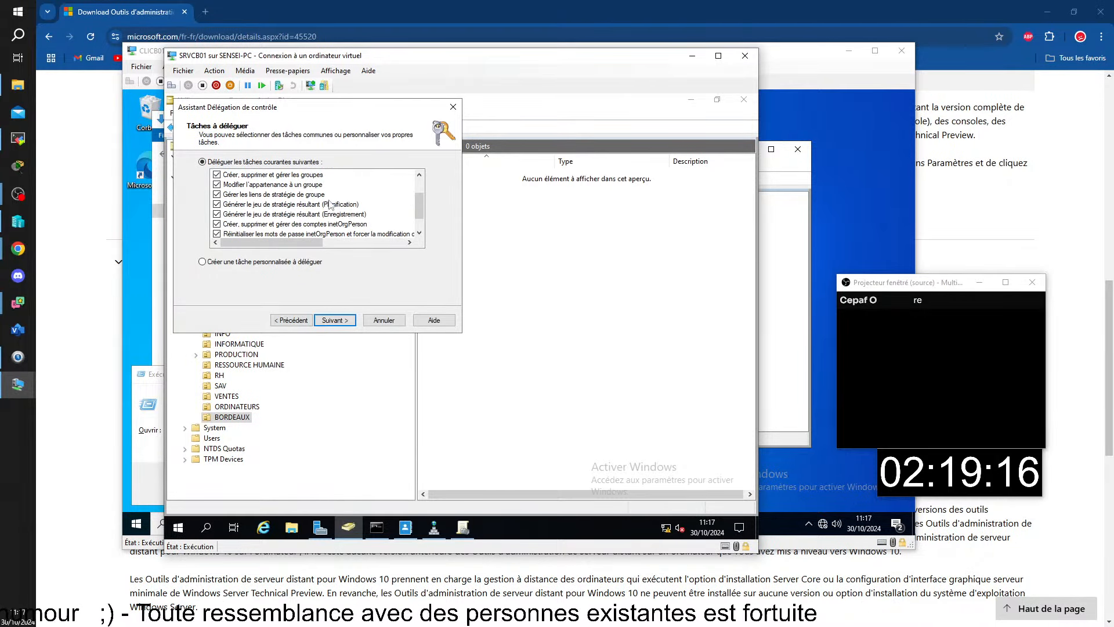
scroll(386, 191, "up", 1)
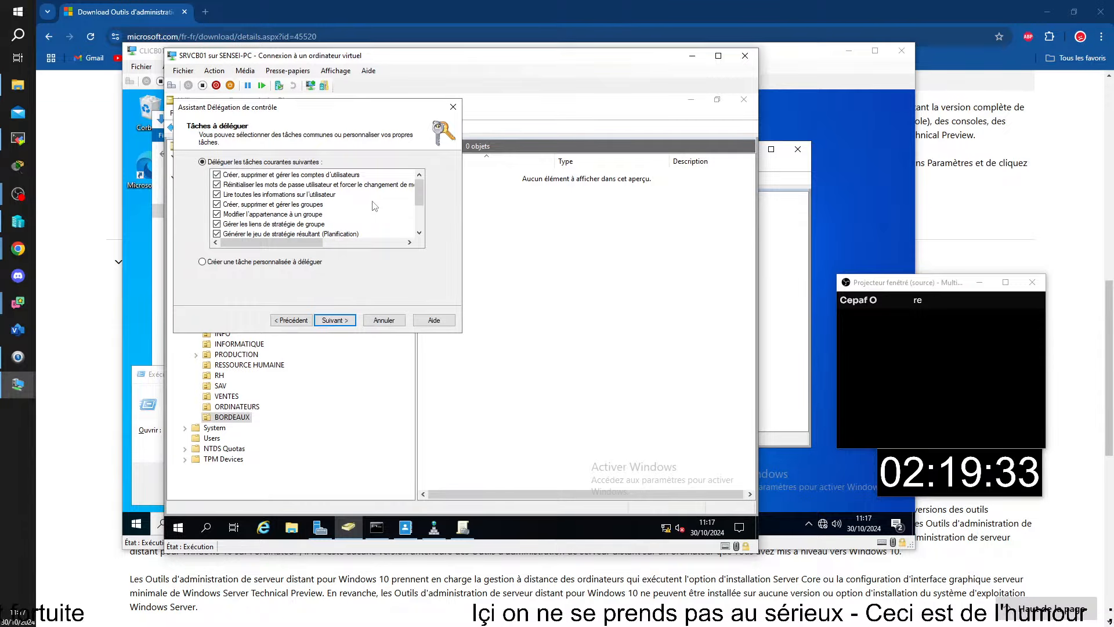
scroll(374, 206, "down", 1)
scroll(398, 188, "down", 1)
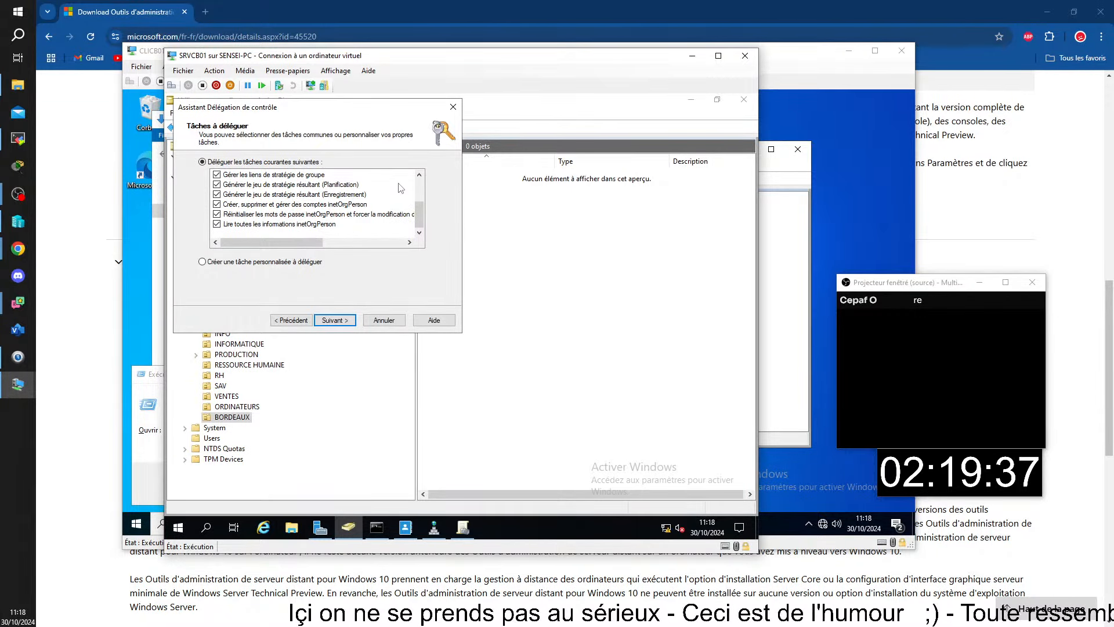
scroll(399, 189, "up", 1)
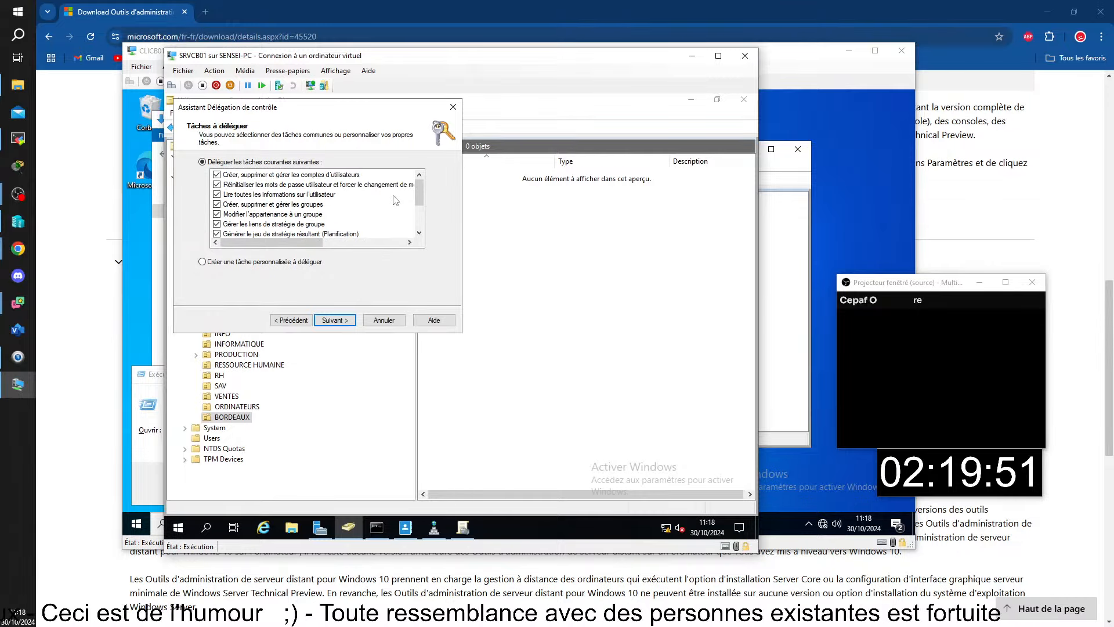
scroll(398, 197, "up", 1)
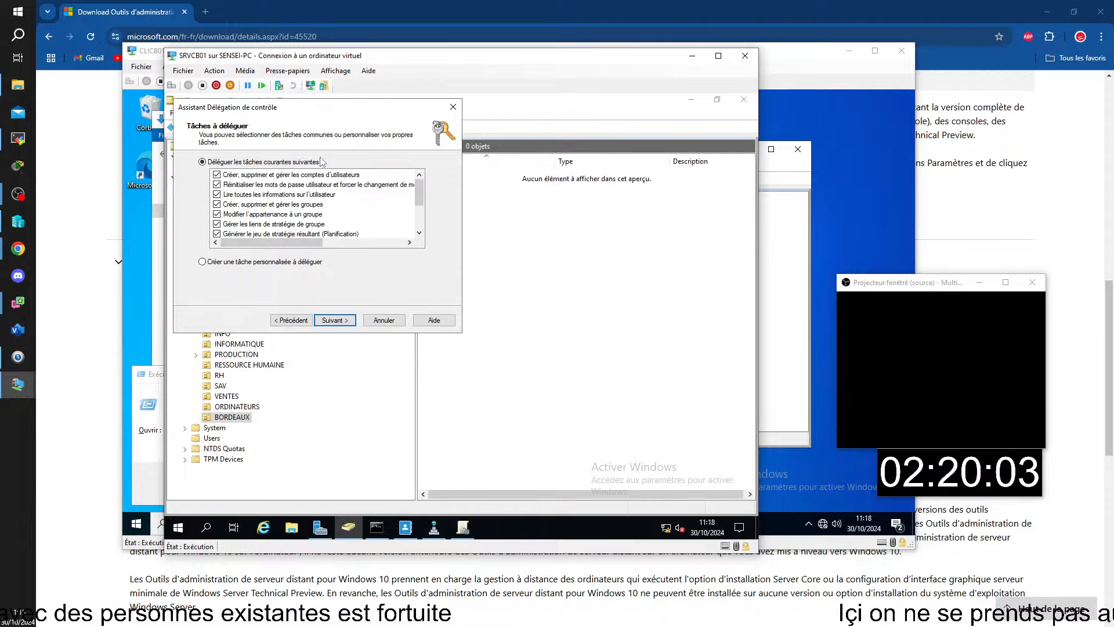
left_click(203, 262)
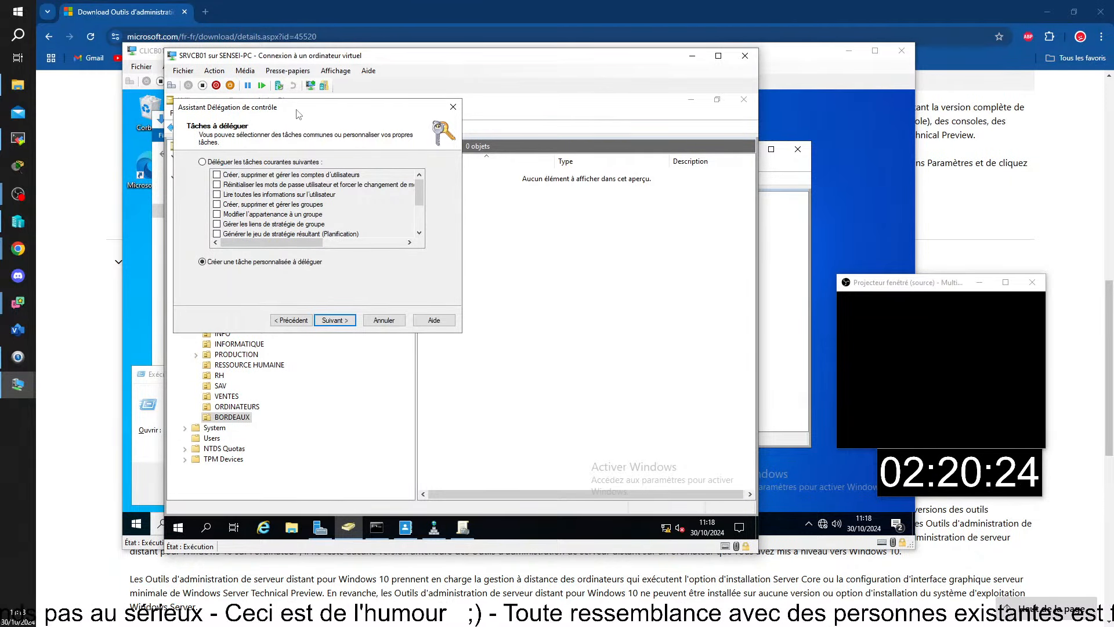
Move the wizard aside and advance to the 'Type d'objet Active Directory' page.
left_click_drag(296, 106, 383, 131)
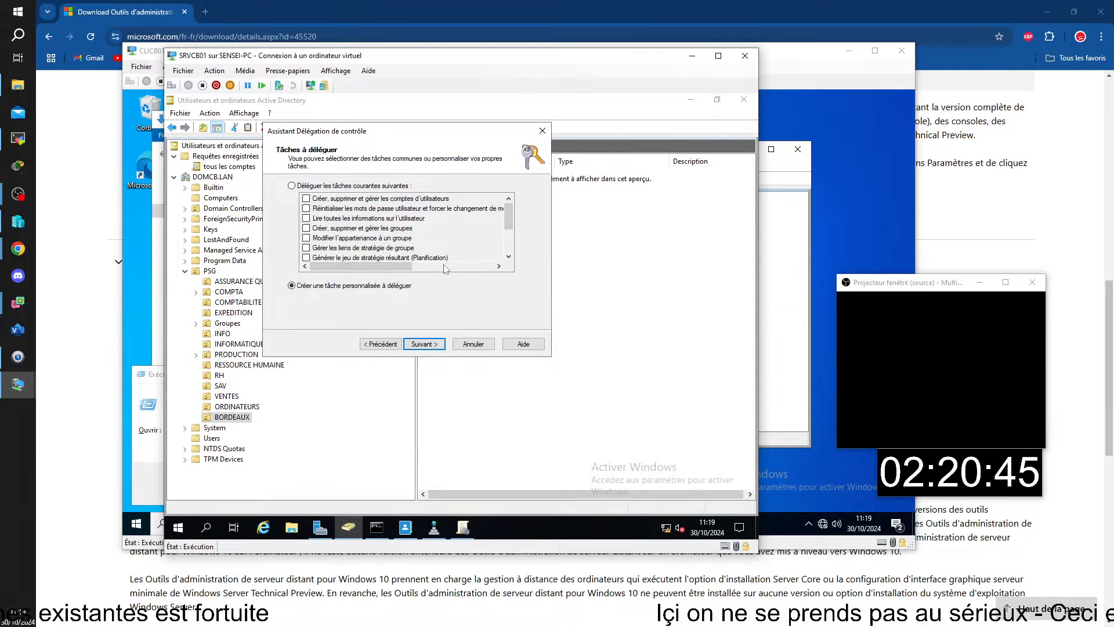
left_click(426, 344)
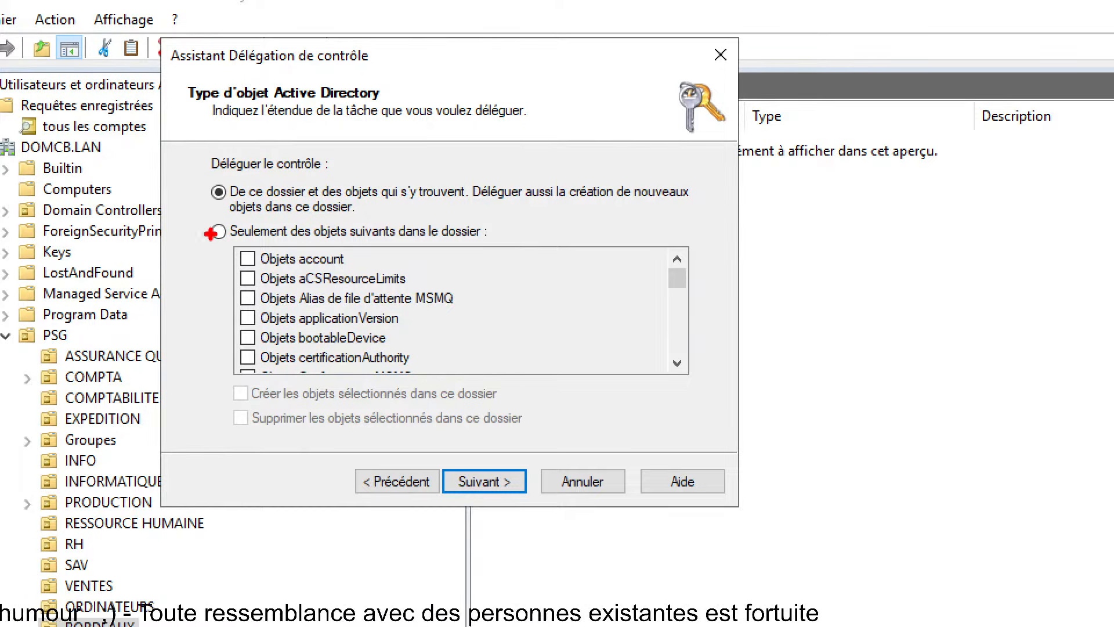
left_click_drag(215, 234, 179, 235)
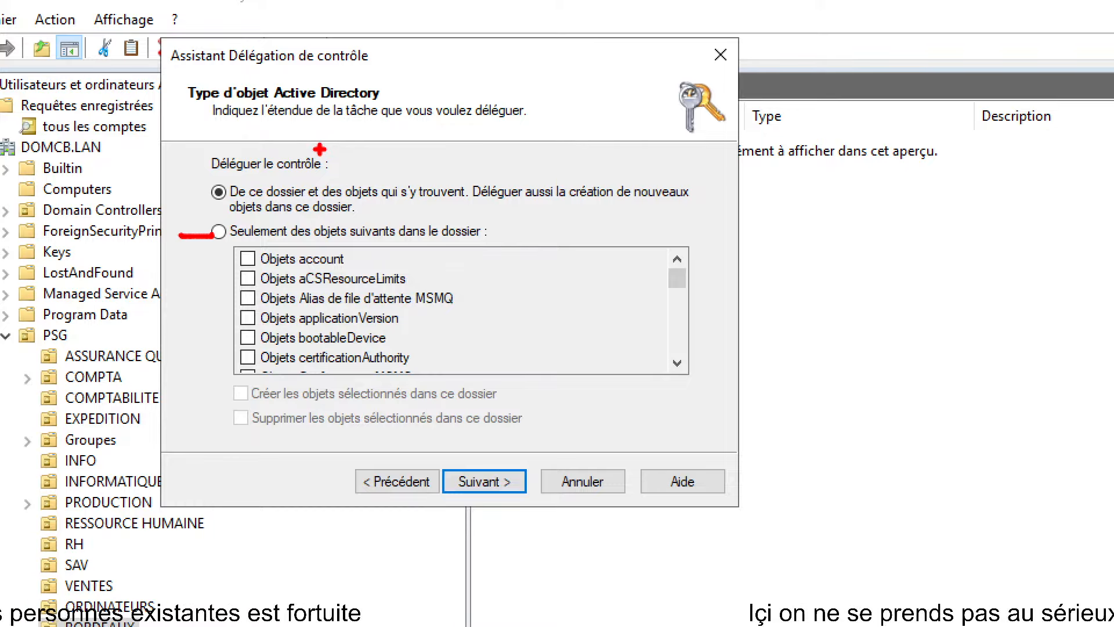
mouse_move(227, 175)
left_mouse_down()
mouse_move(168, 180)
mouse_move(374, 218)
mouse_move(667, 204)
mouse_move(436, 170)
mouse_move(190, 173)
left_mouse_up()
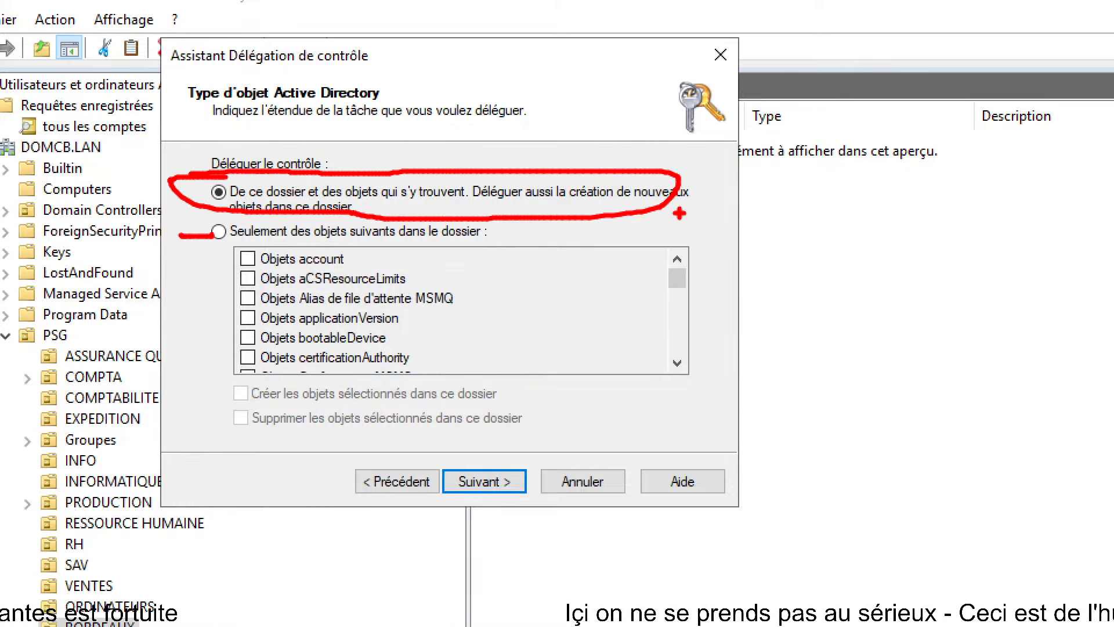
left_click_drag(578, 203, 700, 202)
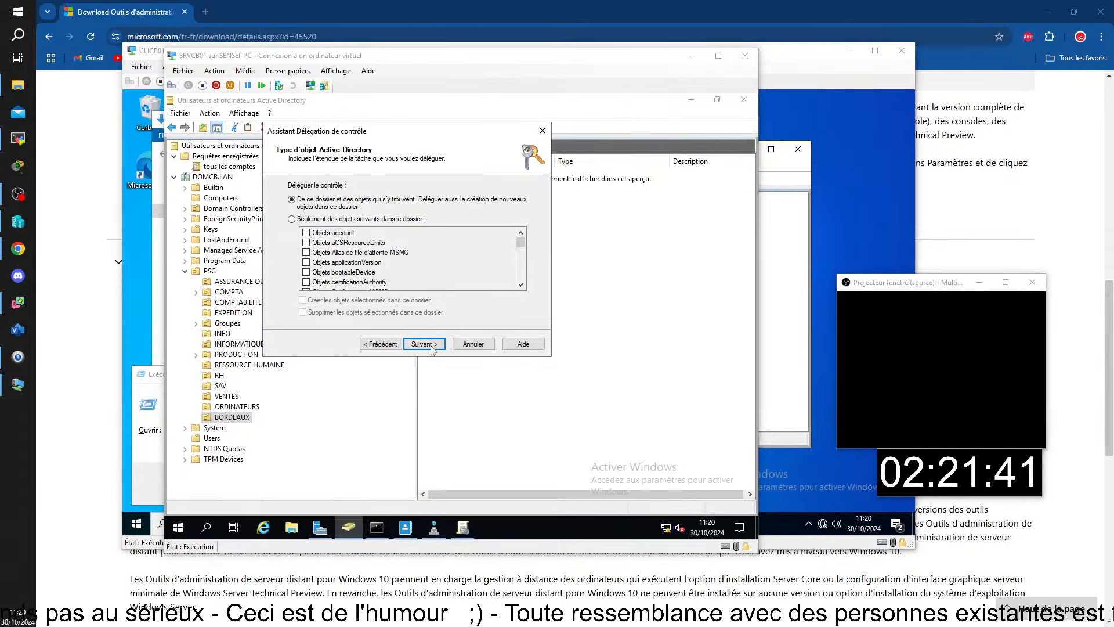
Grant Contrôle total on the permissions page and advance to the wizard's summary.
left_click(424, 344)
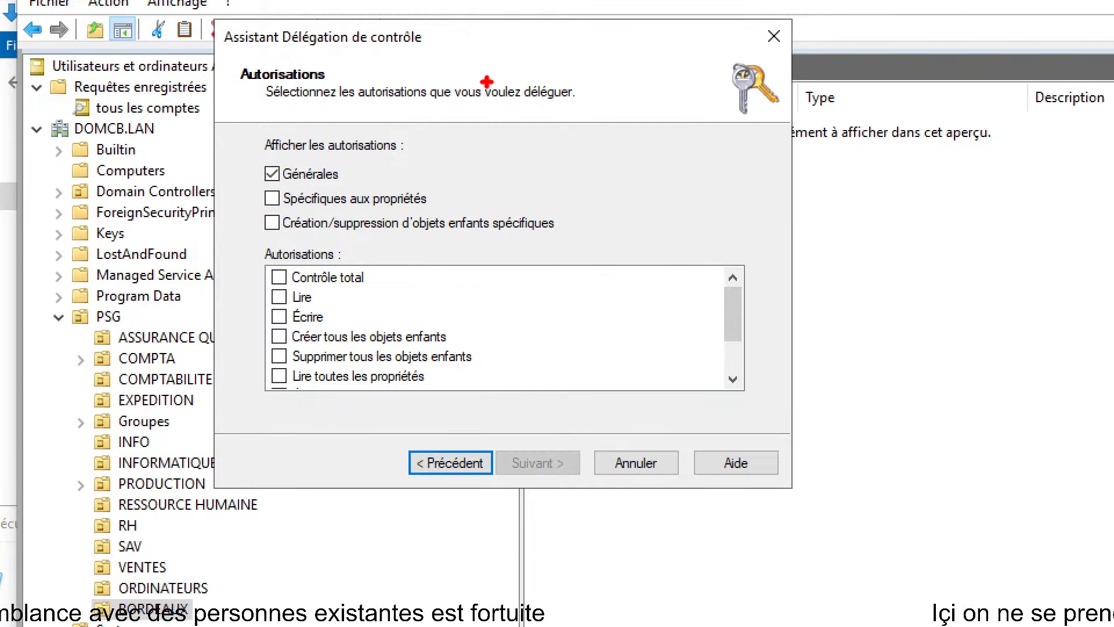
key("Escape")
left_click(295, 252)
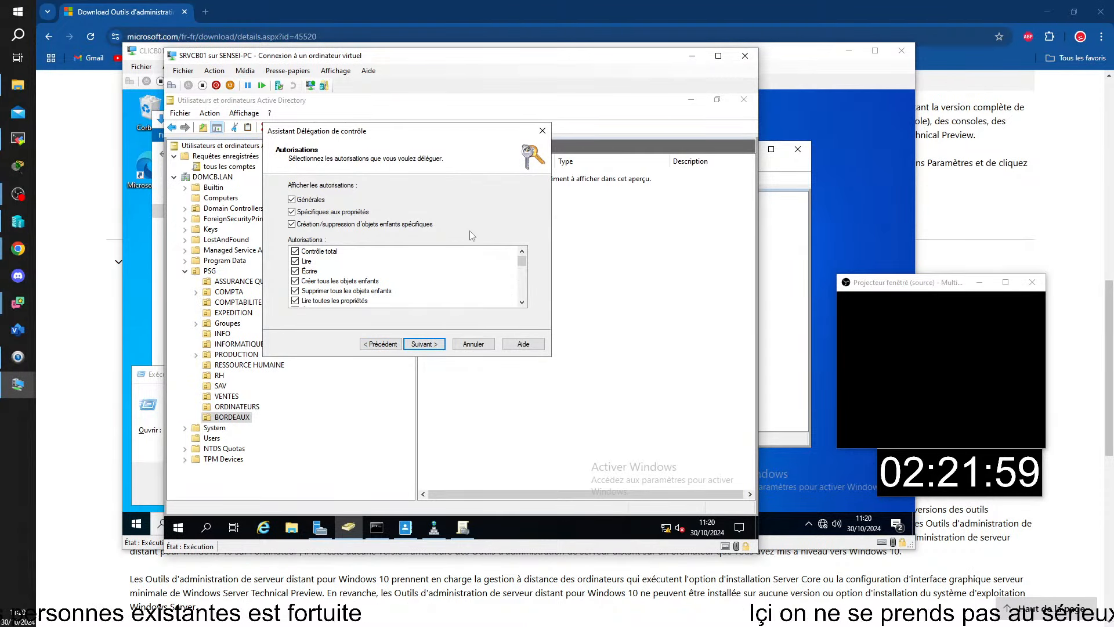
left_click(431, 346)
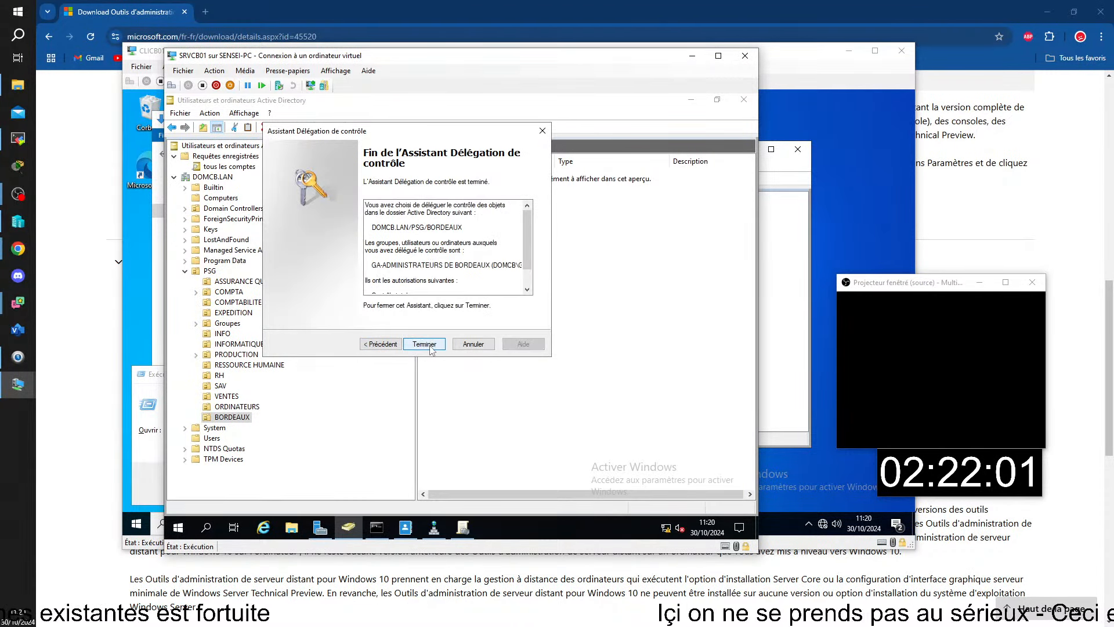
Finish the delegation wizard, returning to the empty BORDEAUX OU.
left_click(431, 346)
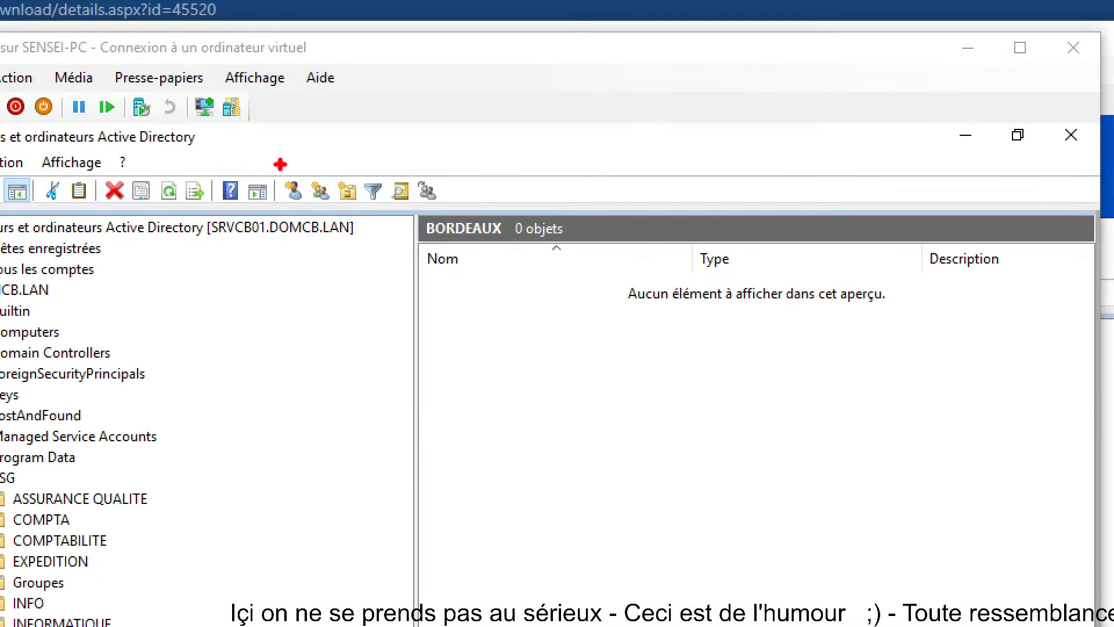
Outline the toolbar's New User, New Group, New OU, Filter and Find icons in red.
left_click_drag(264, 161, 423, 234)
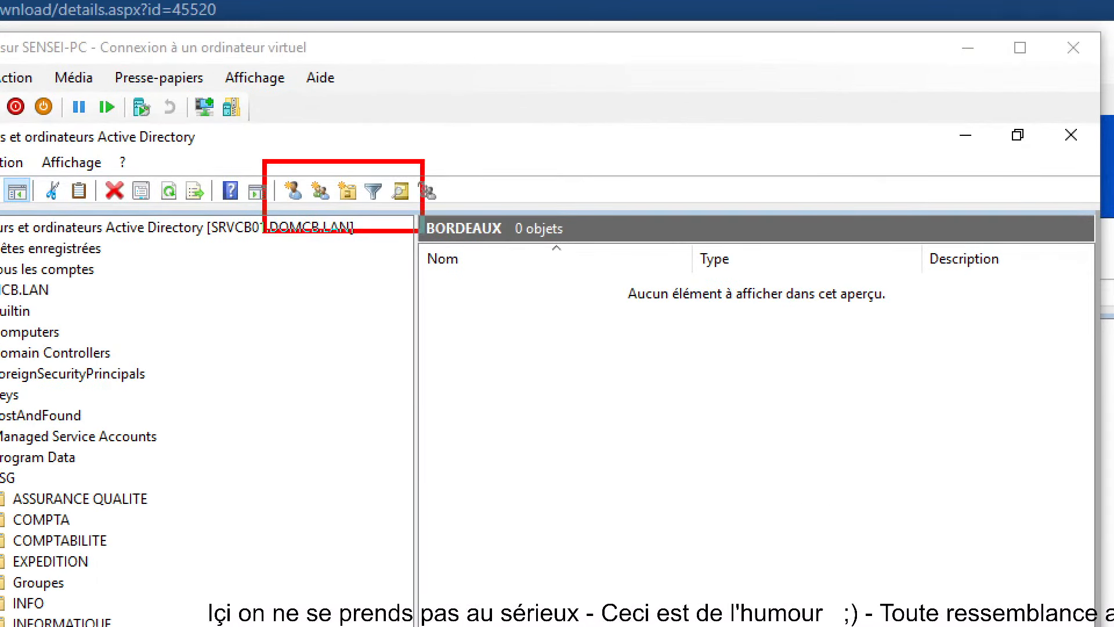
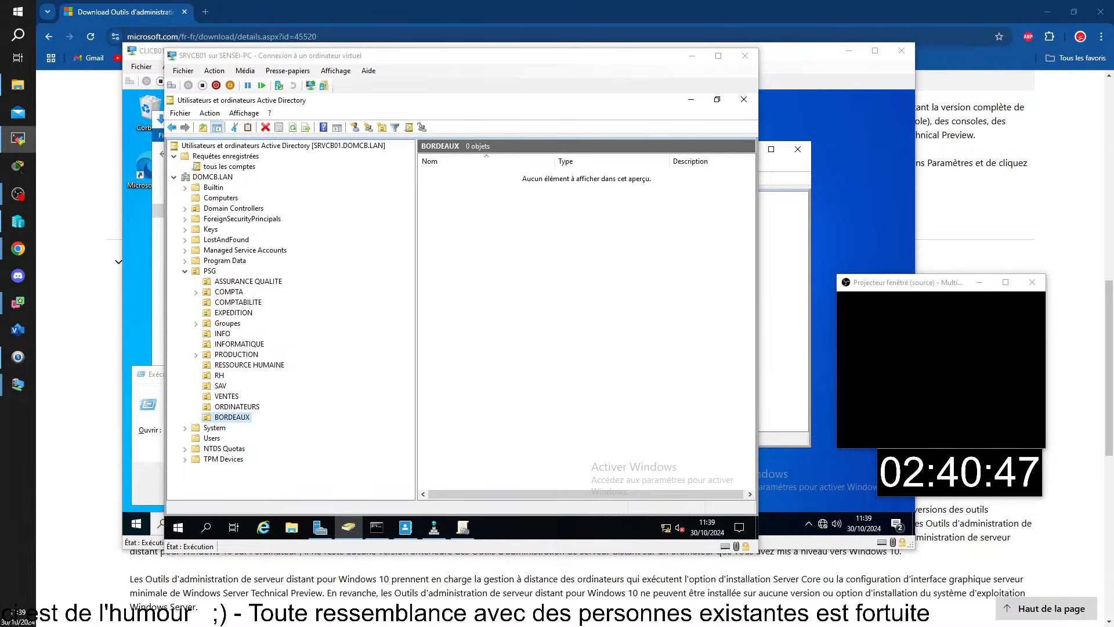
Bring the TightVNC viewer onscreen maximized and switch to SRVMS01's BORDEAUX Sécurité properties.
left_click_drag(1113, 116, 896, 4)
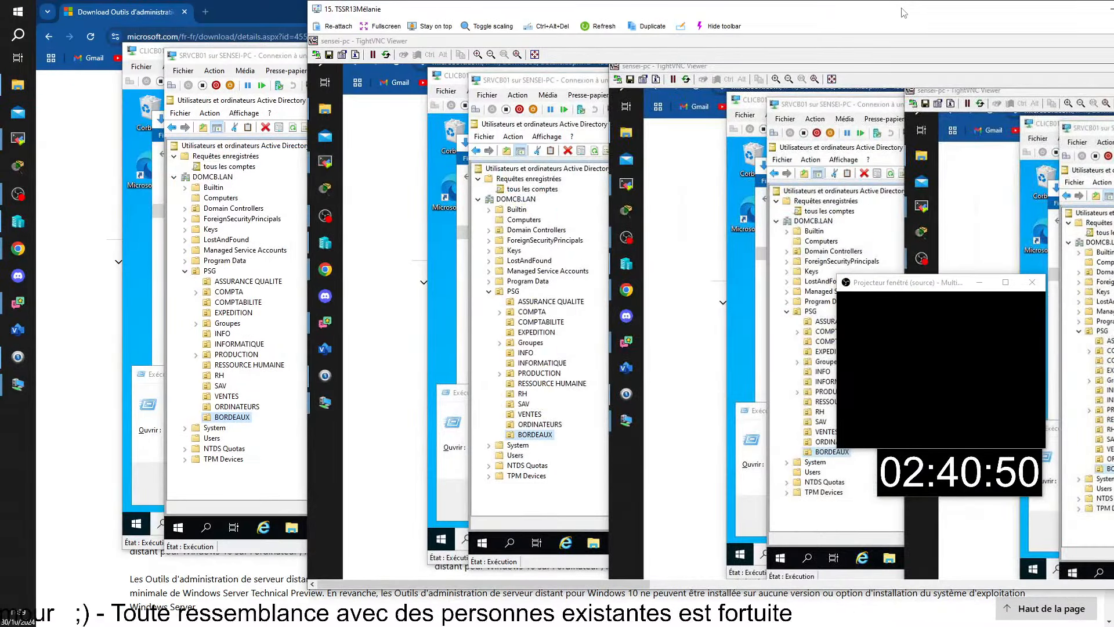
double_click(903, 11)
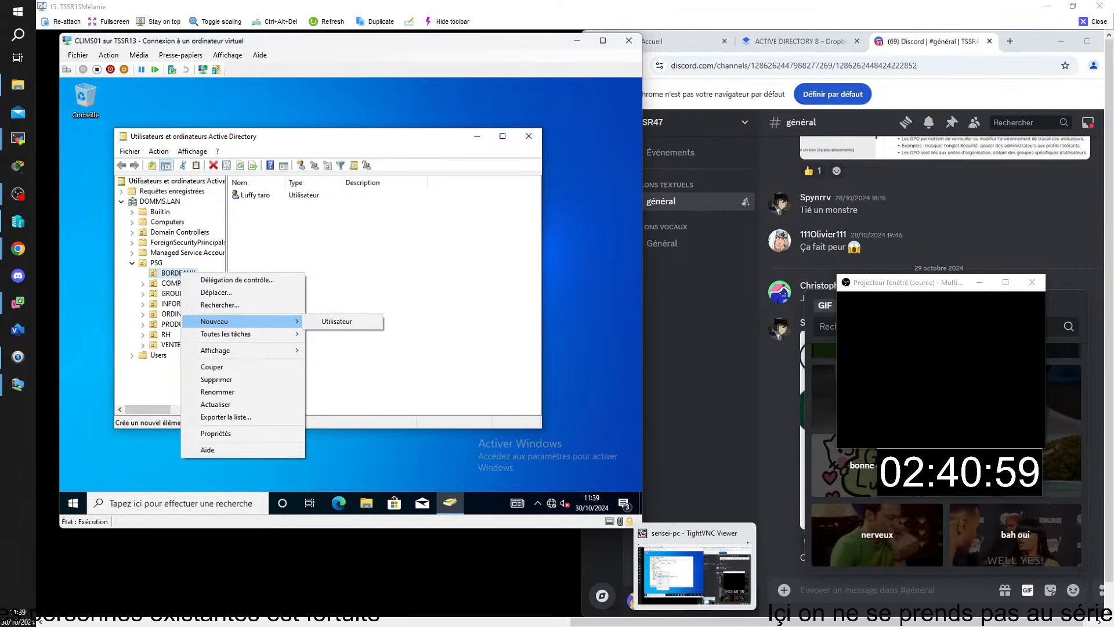
mouse_move(744, 615)
left_click(745, 566)
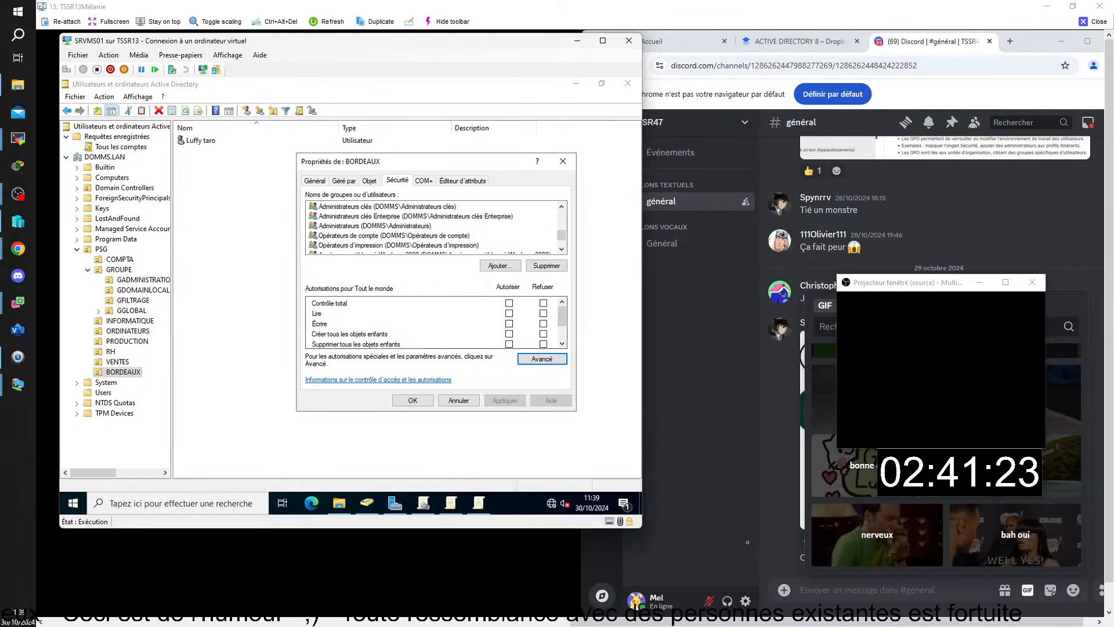
Check the GA-Administrateurs de Bordeaux entry in BORDEAUX's advanced security settings, then close both dialogs.
left_click(536, 360)
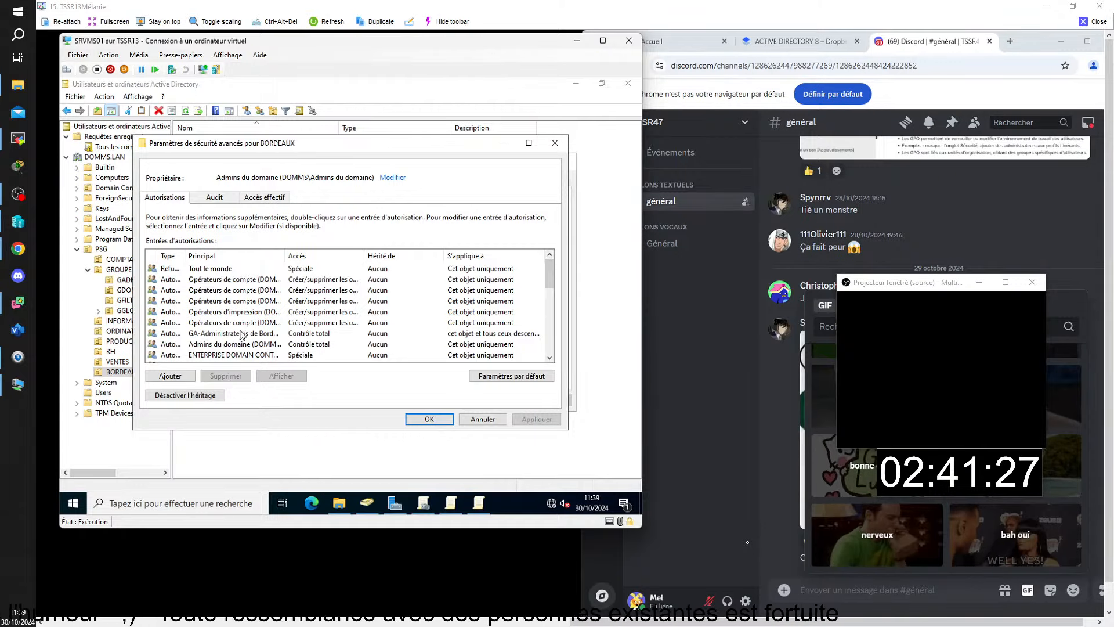
left_click(324, 334)
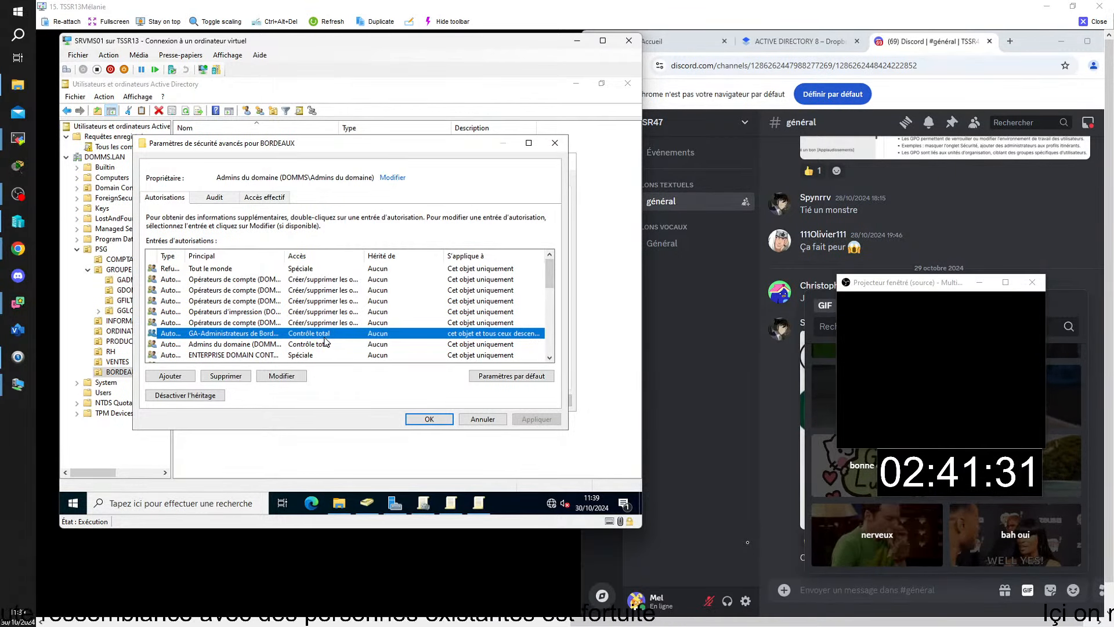
left_click(442, 419)
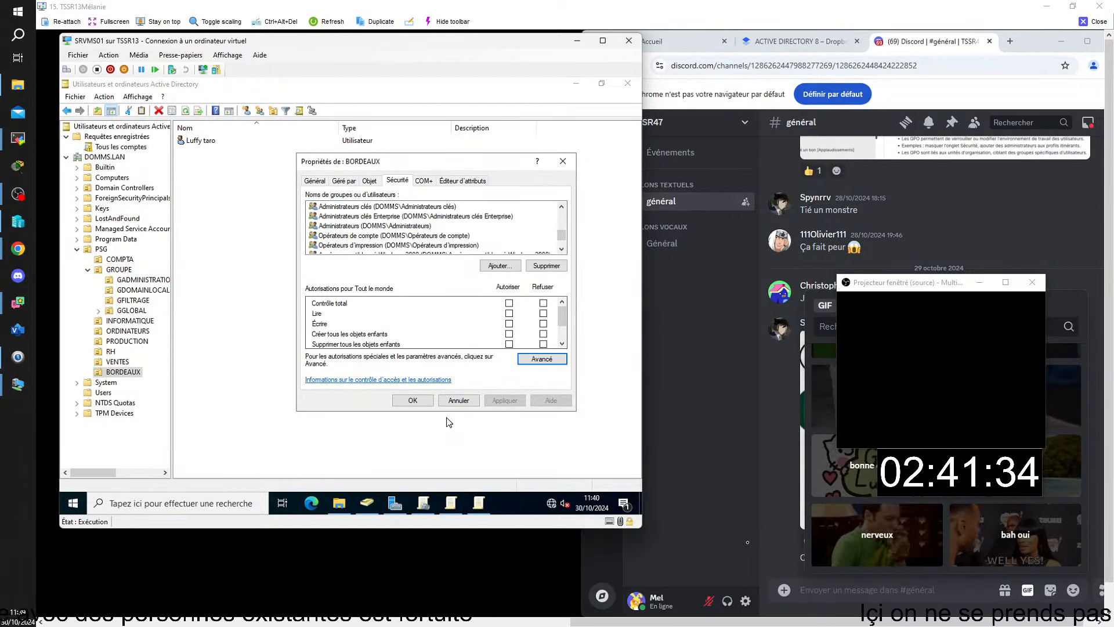
left_click(417, 401)
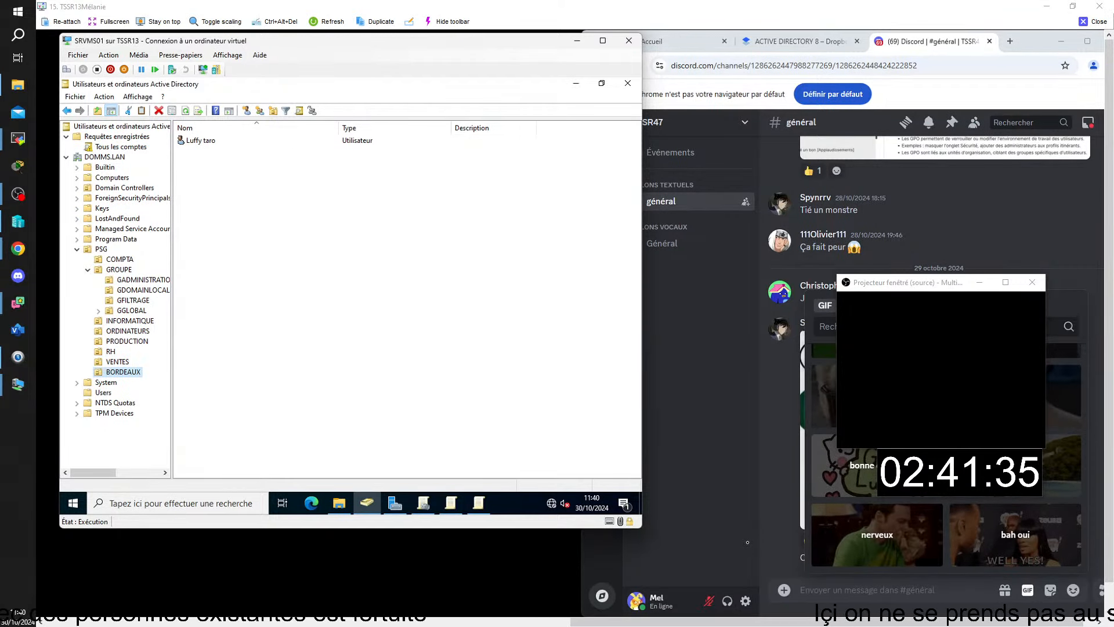
Review the members of the GA-Administrateurs de Bordeaux group without changes.
left_click(143, 280)
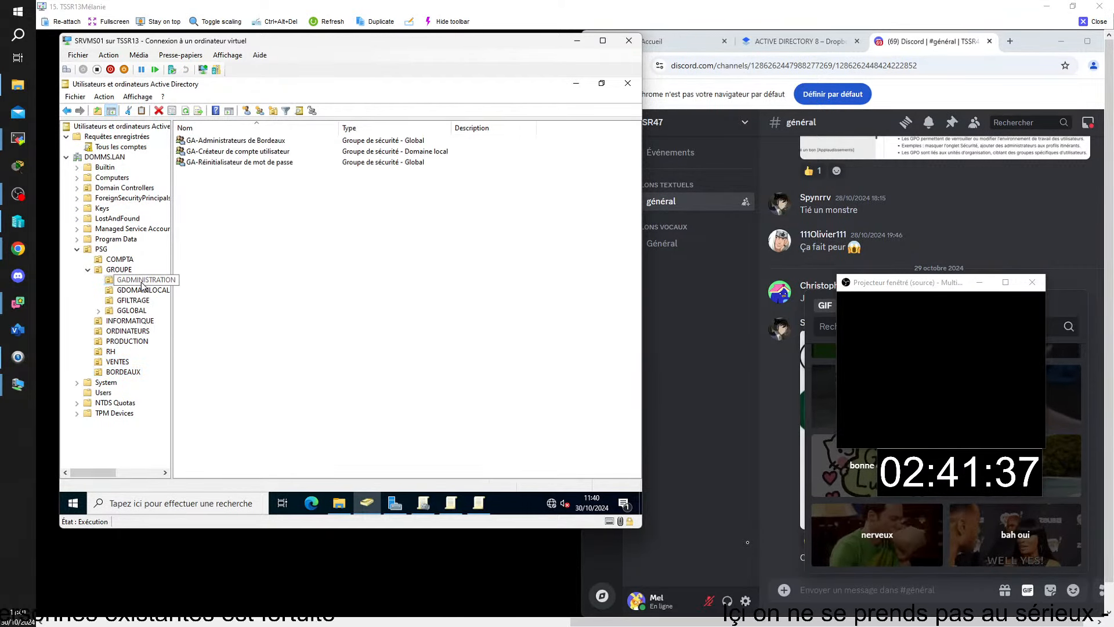
left_click(215, 145)
key("F2")
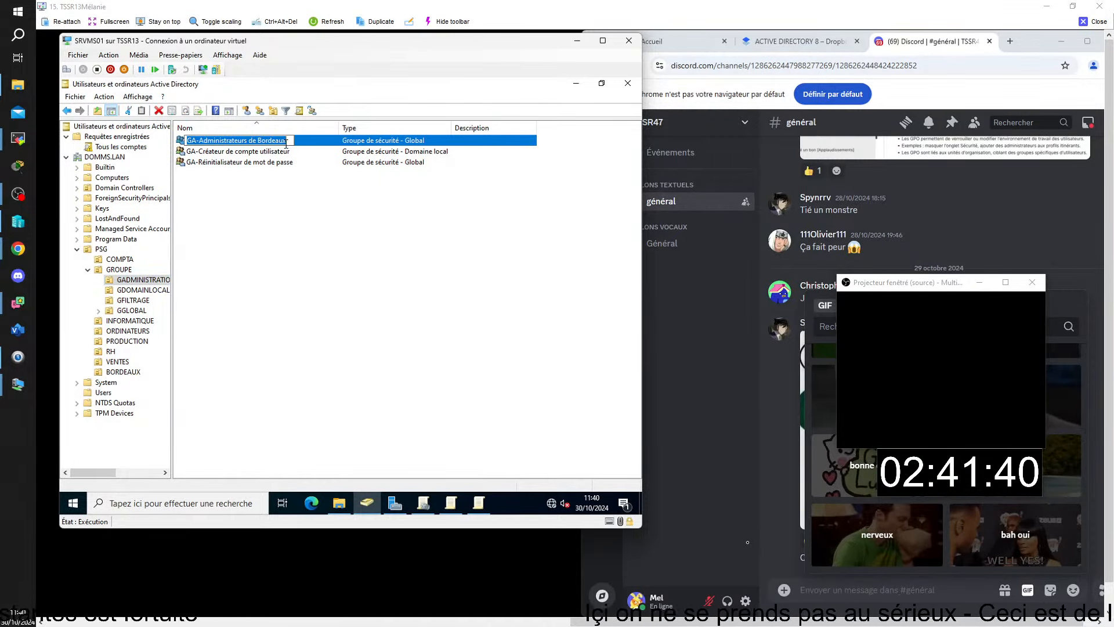
double_click(303, 142)
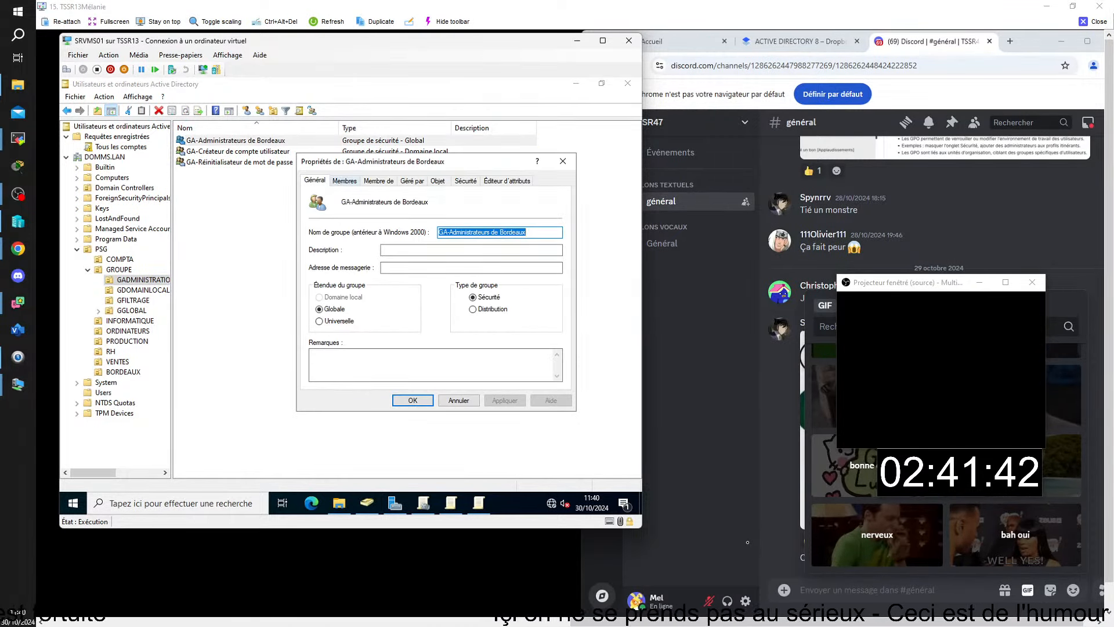
left_click(343, 181)
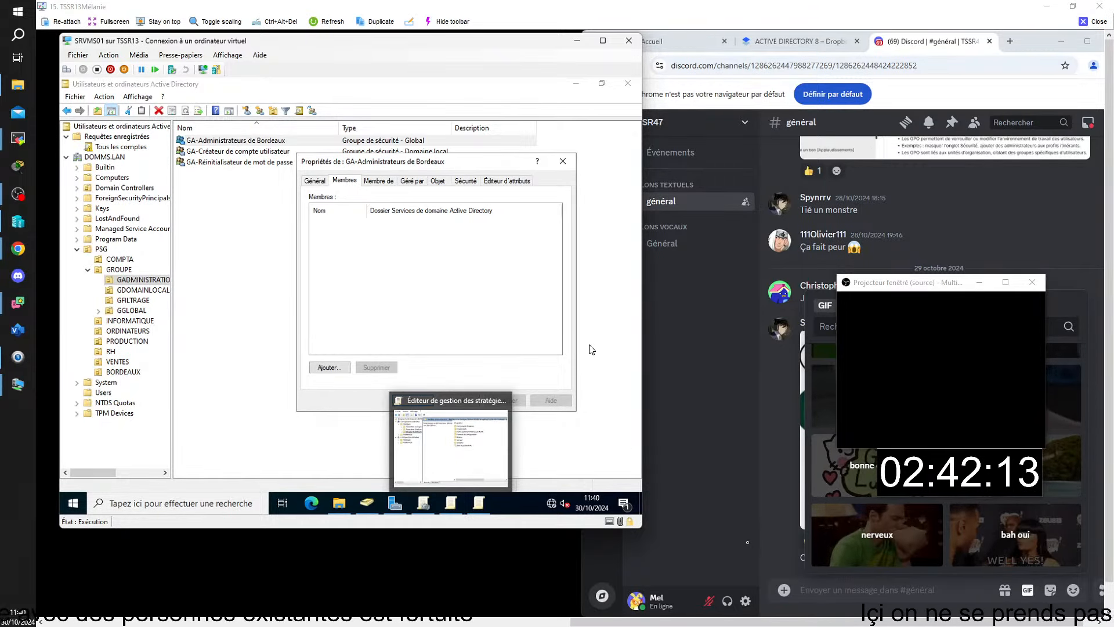
left_click(469, 400)
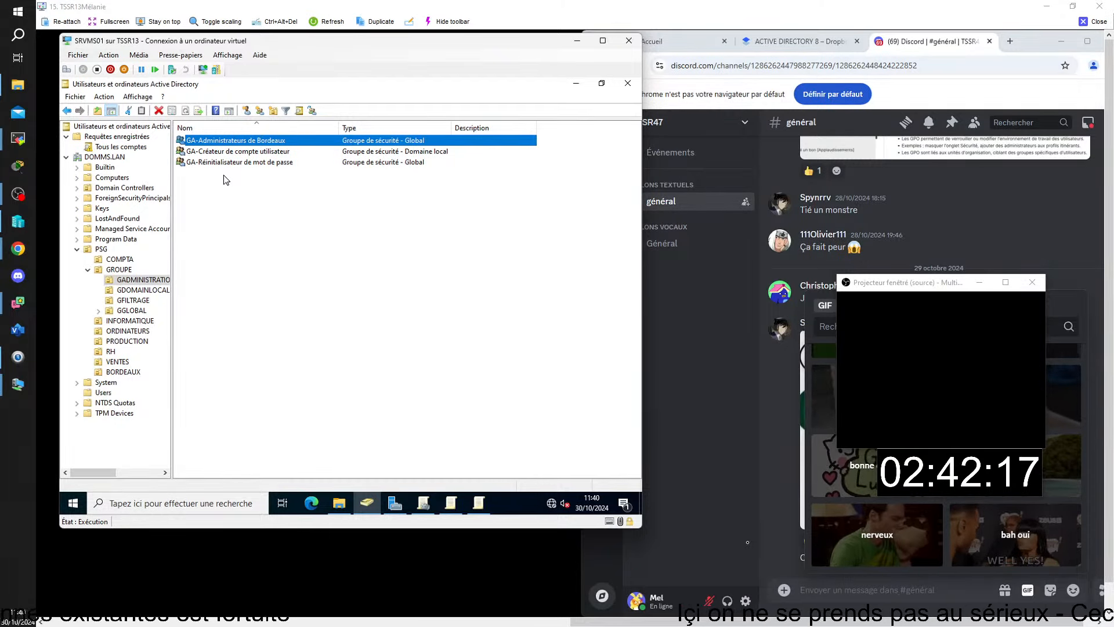
Review the GA-Créateur de compte utilisateur group's members, then return to BORDEAUX's contents.
double_click(224, 152)
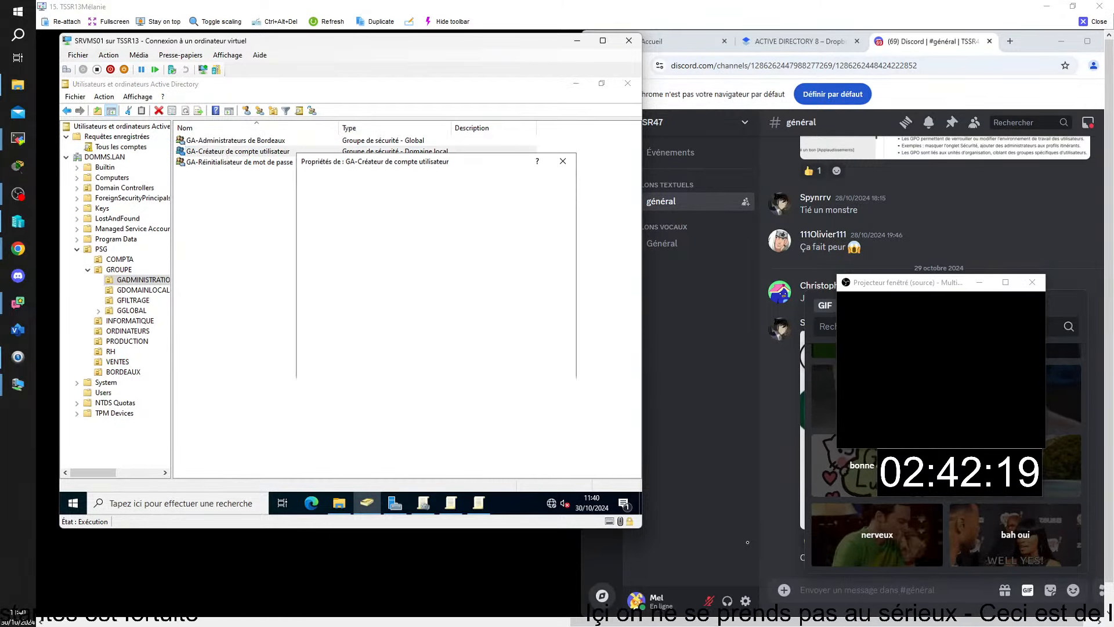
left_click(344, 180)
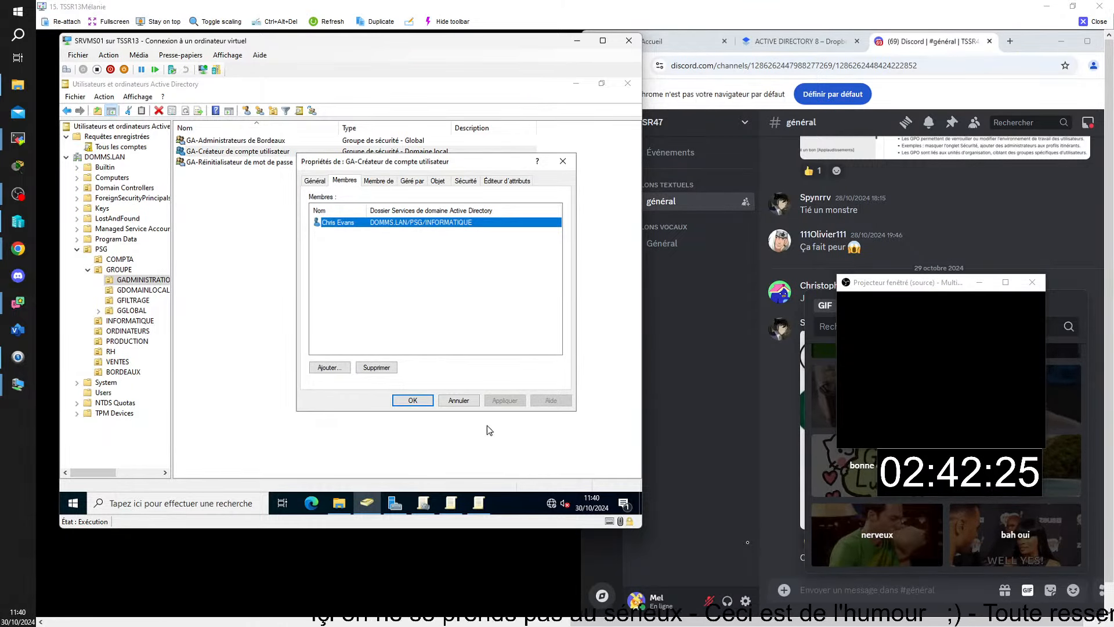
left_click(413, 400)
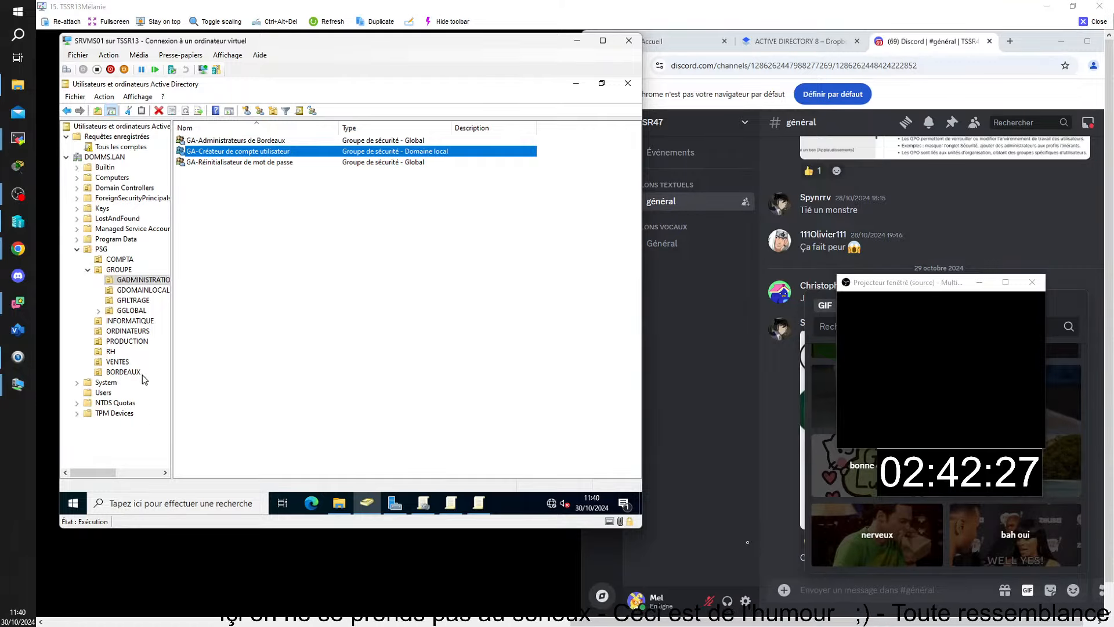
left_click(123, 371)
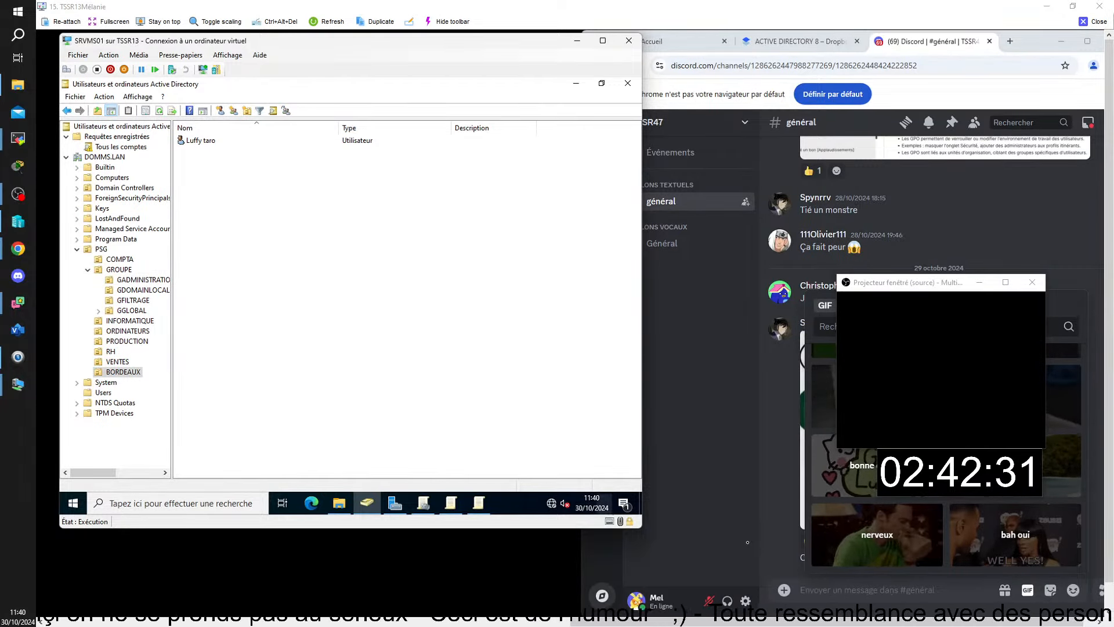
On CLIMS01, close Active Directory Users and Computers and sign out.
mouse_move(745, 622)
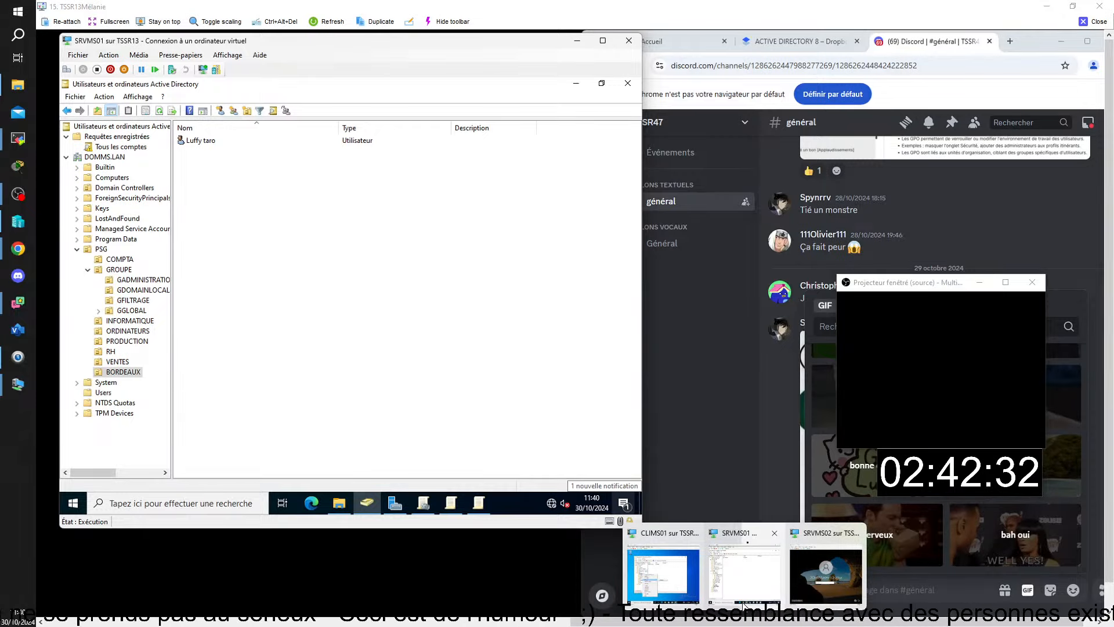
left_click(662, 577)
left_click(606, 172)
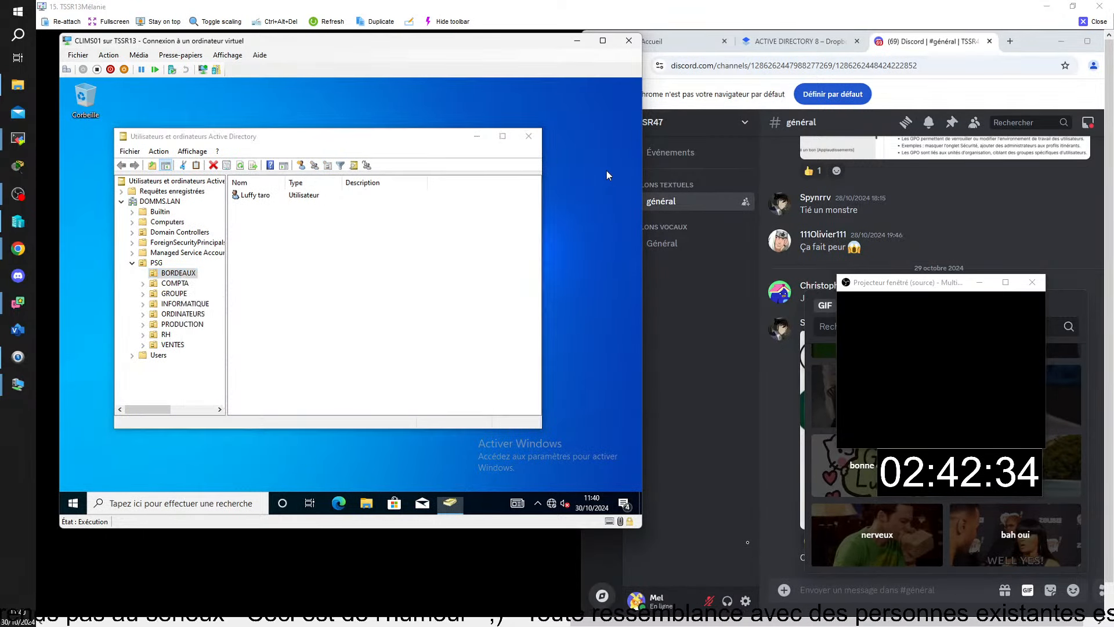
left_click(528, 137)
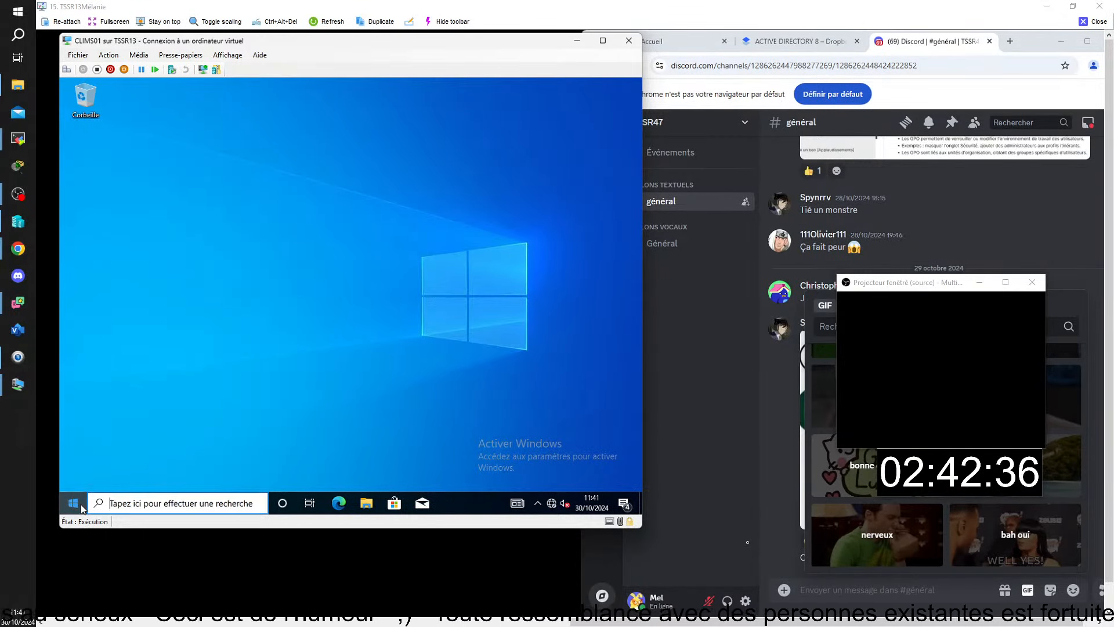
left_click(80, 504)
left_click(75, 367)
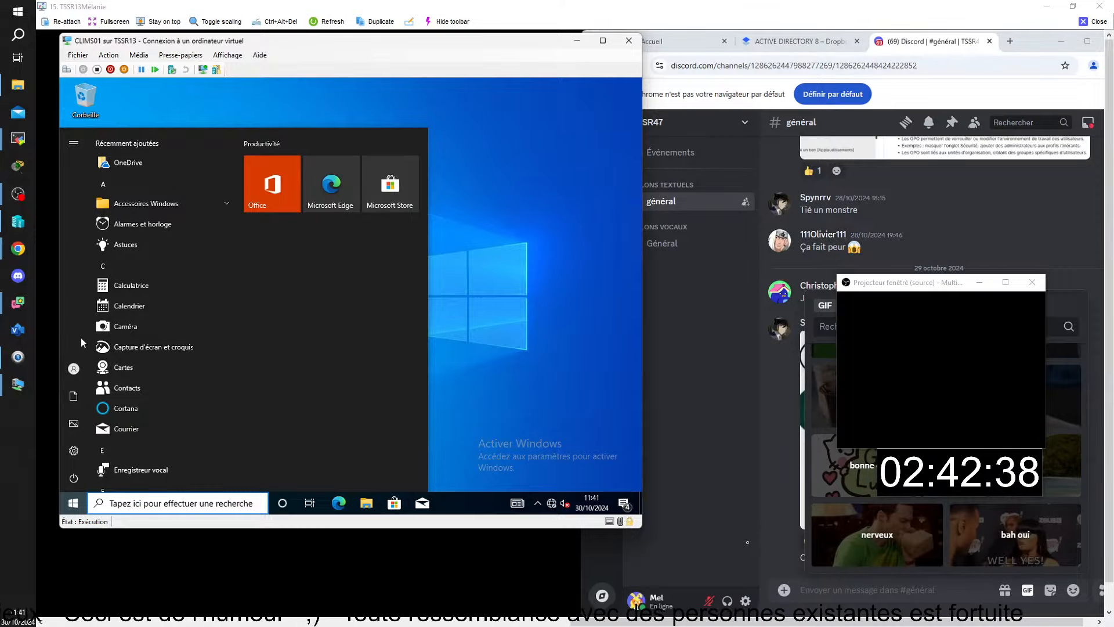
left_click(92, 270)
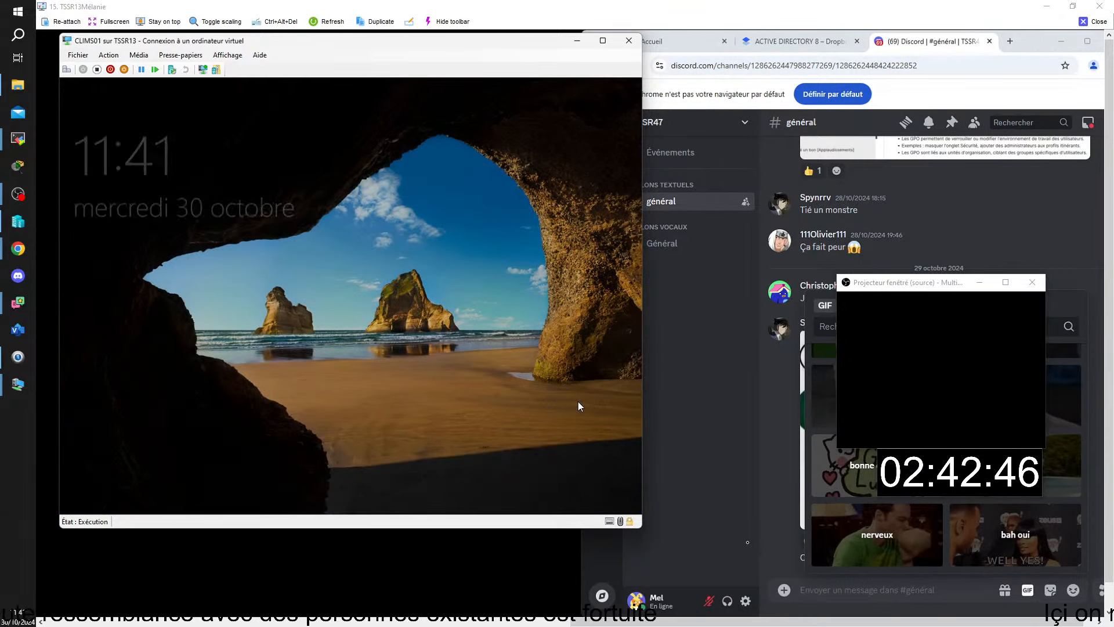
Sign in on CLIMS01 as the Bordeaux domain user with its password, then return to SRVMS01.
left_click(350, 360)
left_click(159, 482)
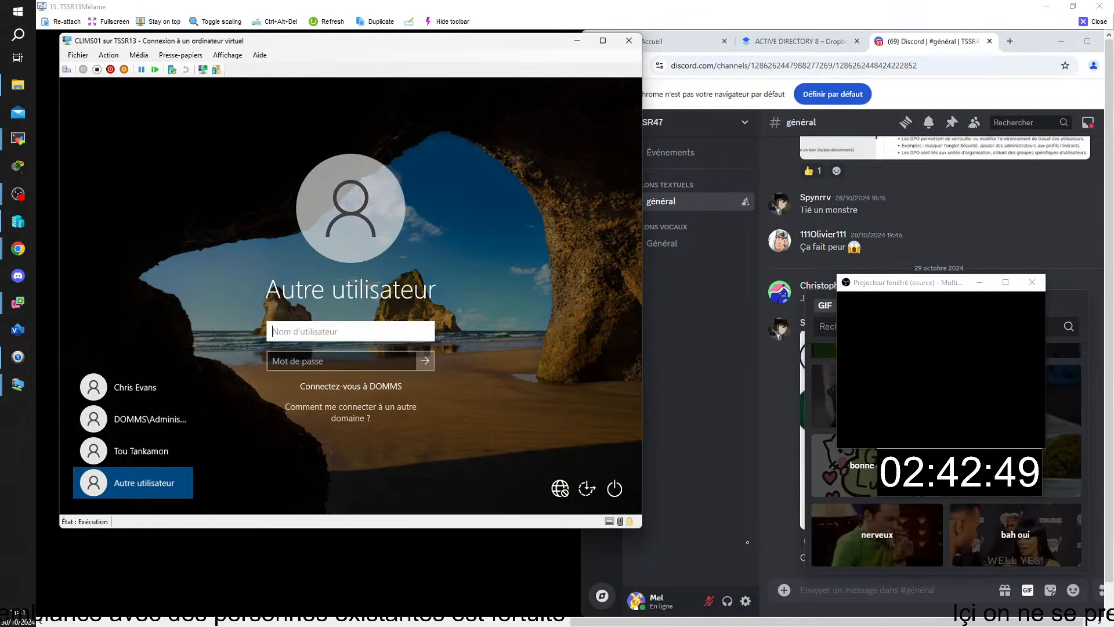
type("mbro")
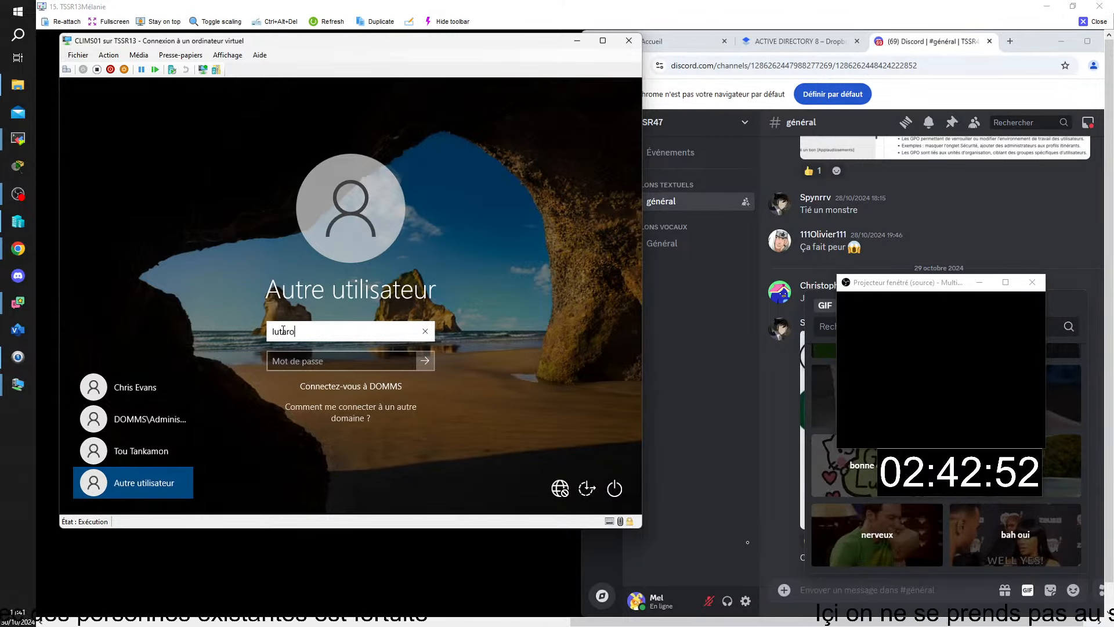
left_click(292, 358)
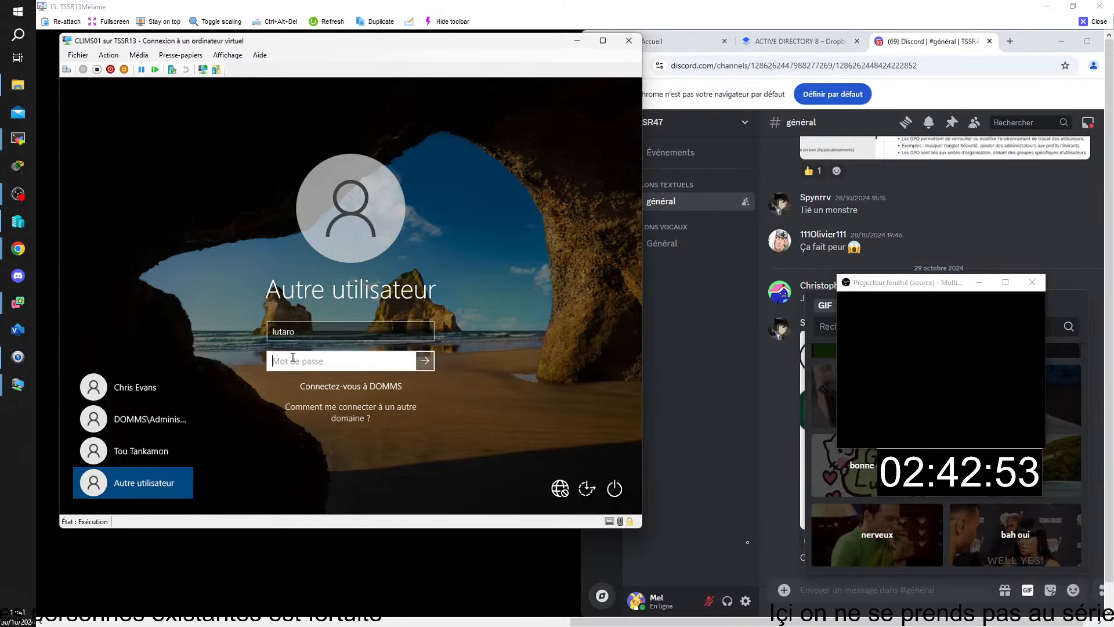
type("P")
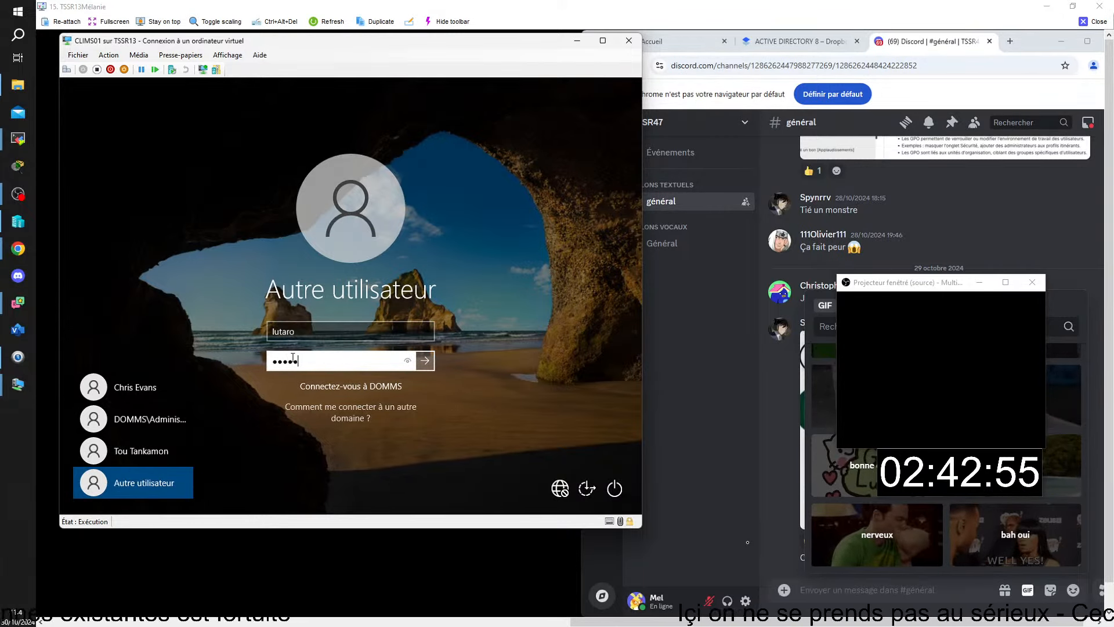
key("Return")
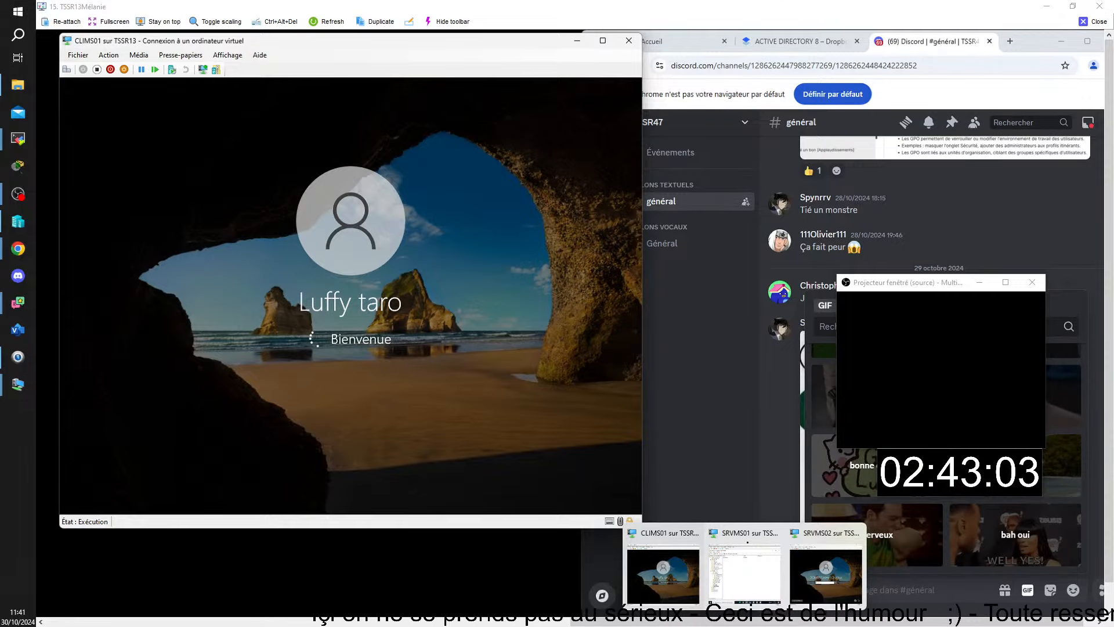
left_click(749, 599)
In GADMINISTRATION, add the Bordeaux test user to GA-Administrateurs de Bordeaux's Membres and save.
right_click(140, 376)
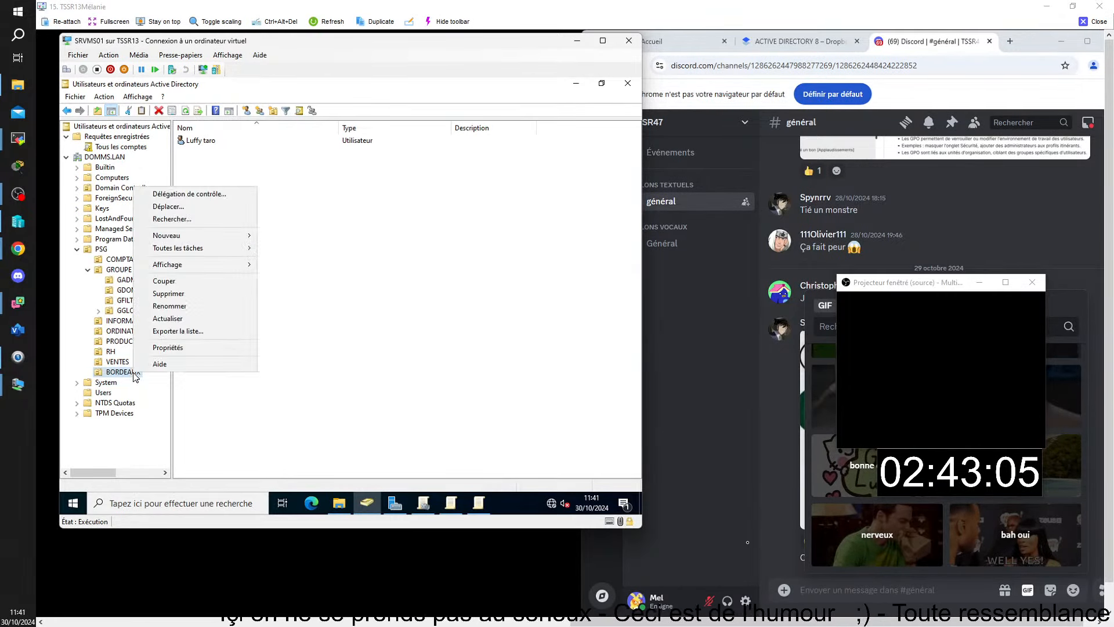
mouse_move(198, 249)
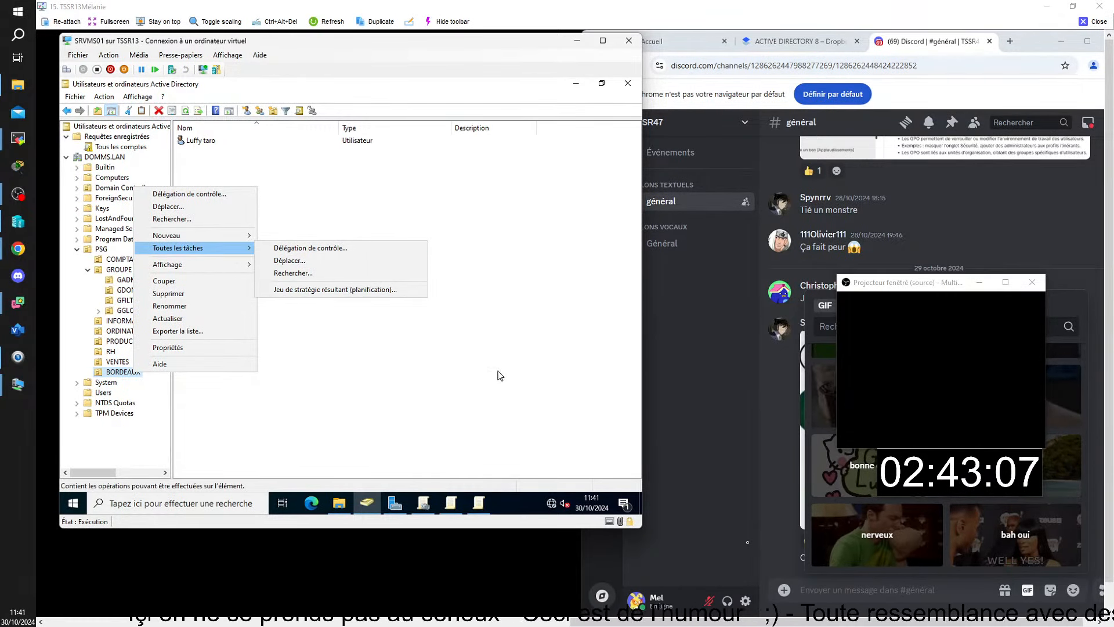
left_click(505, 352)
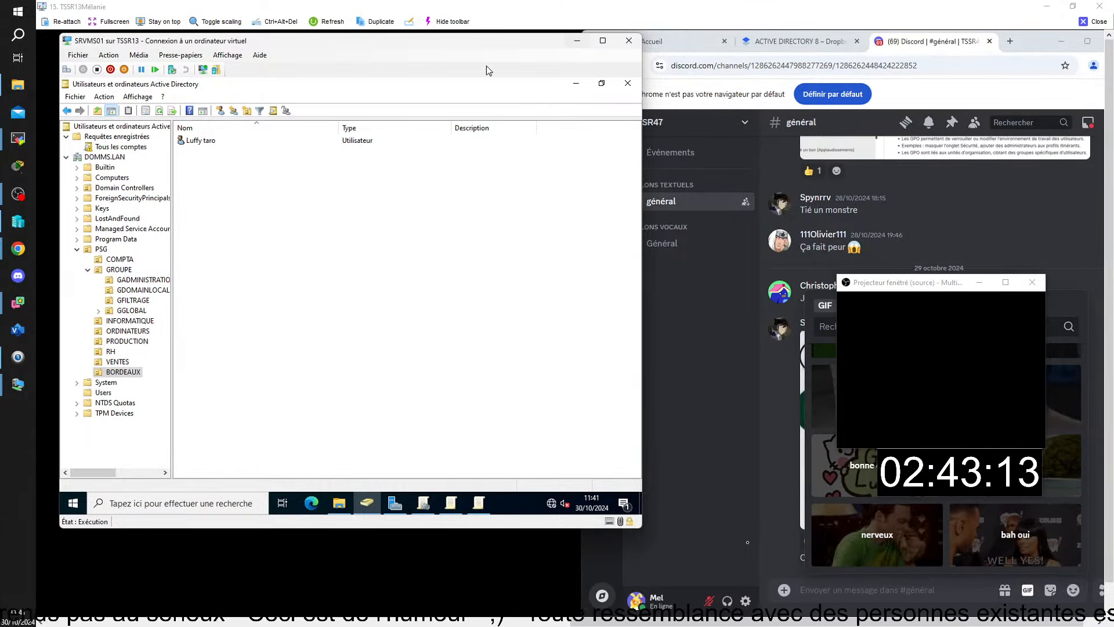
left_click(140, 281)
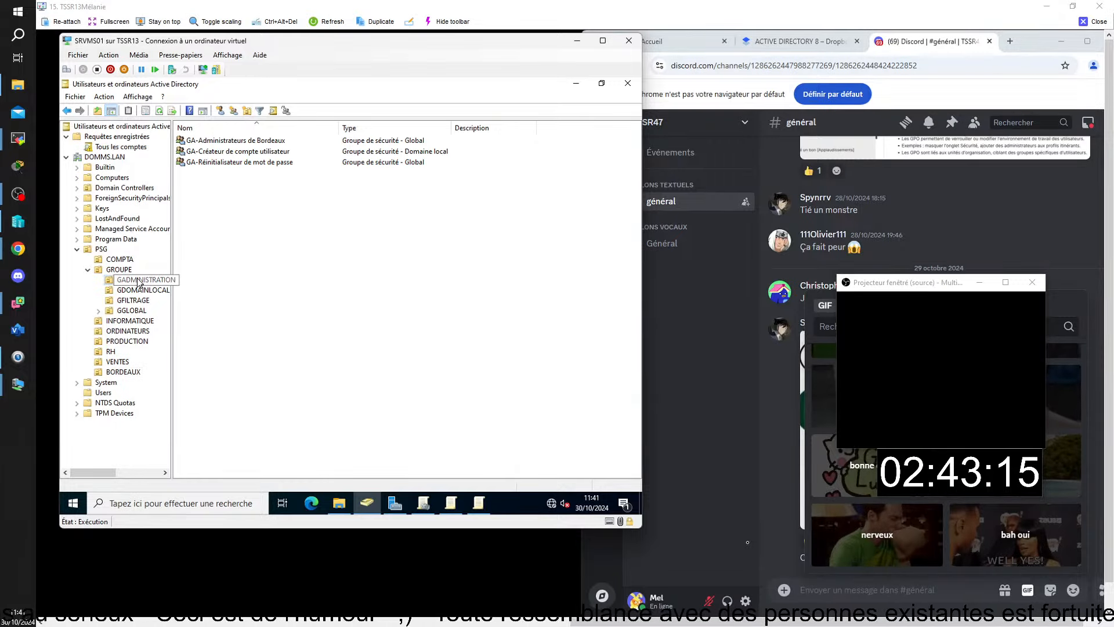
double_click(221, 141)
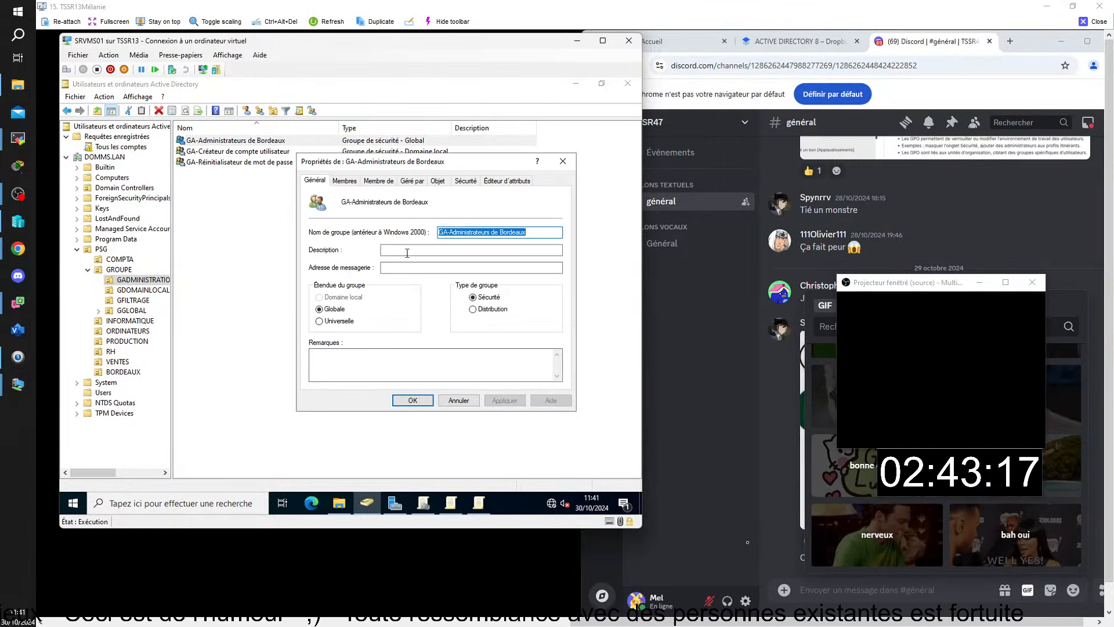
left_click(344, 180)
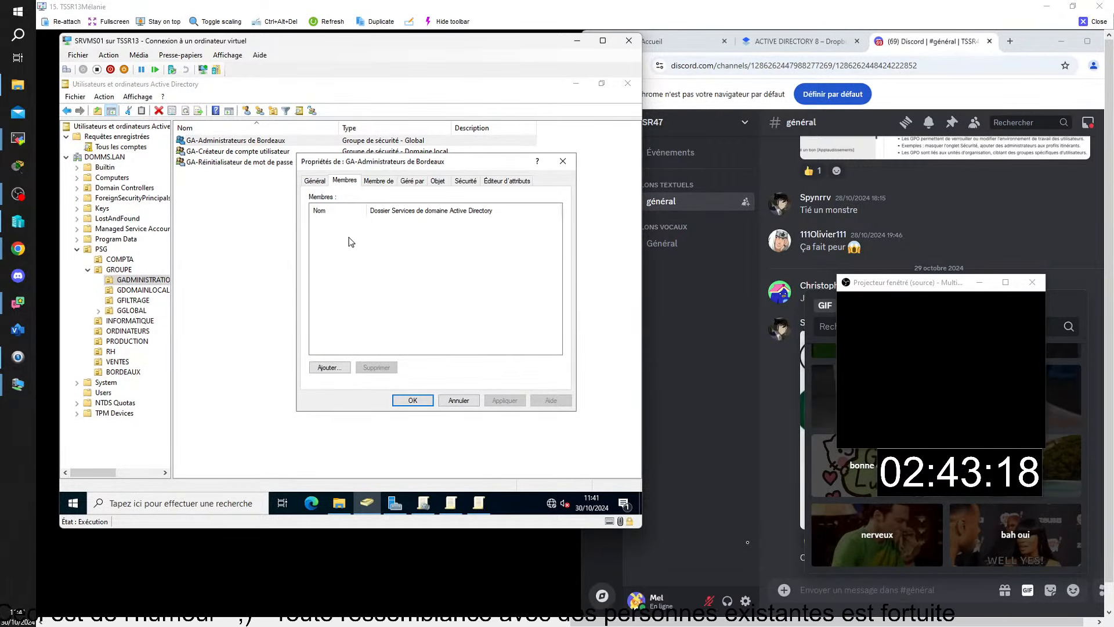
left_click(328, 368)
type("luff")
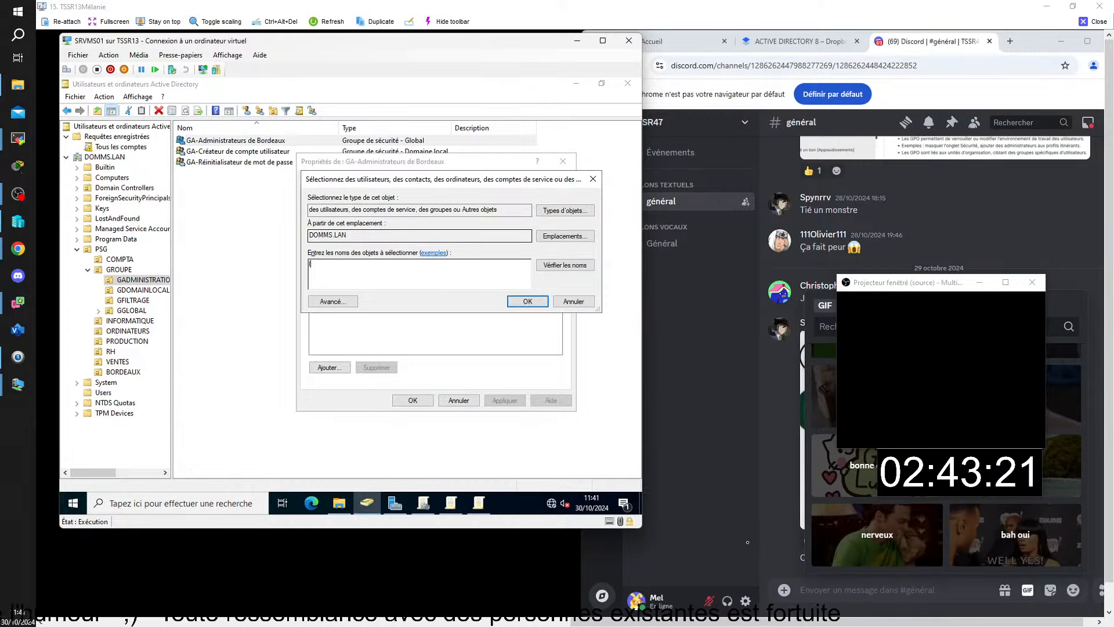
left_click(528, 301)
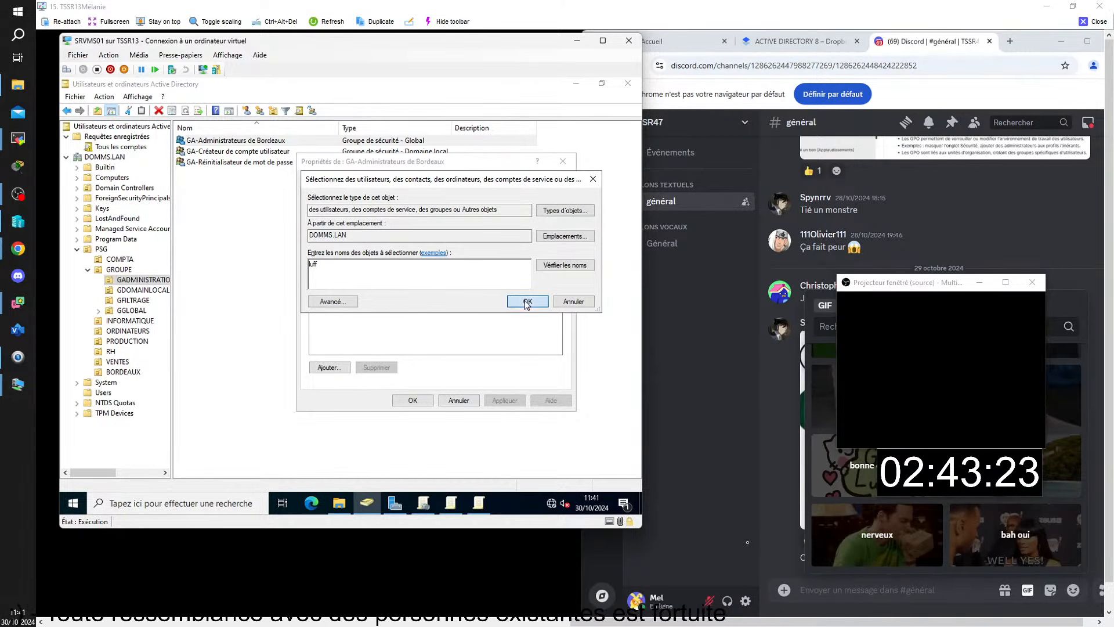
left_click(413, 400)
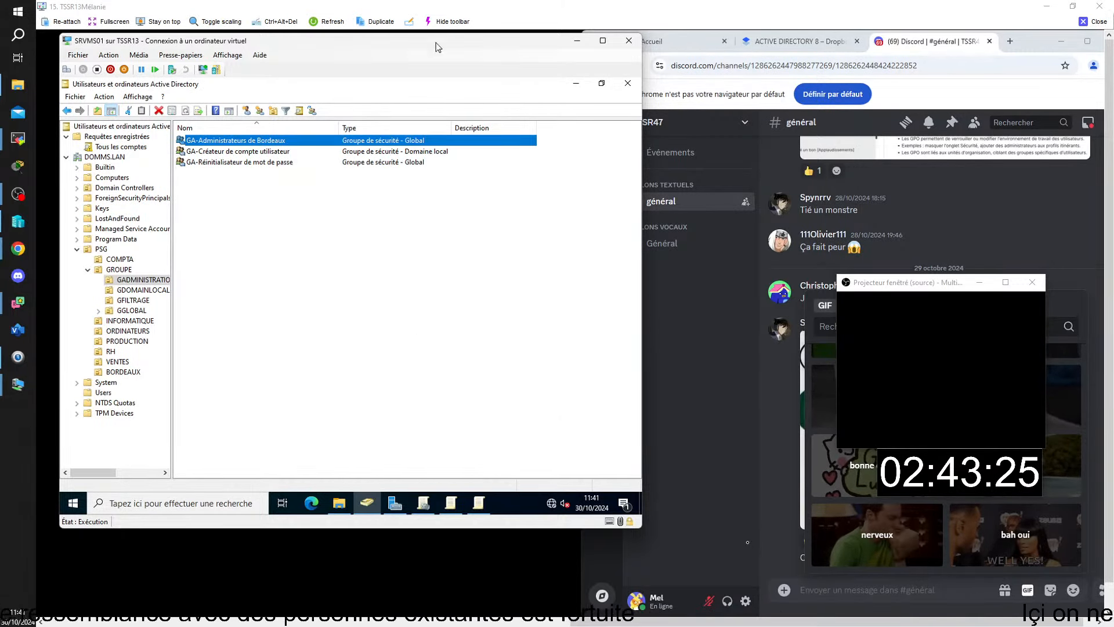
Minimize the SRVMS01 window and open CLIMS01's Start menu.
left_click(586, 44)
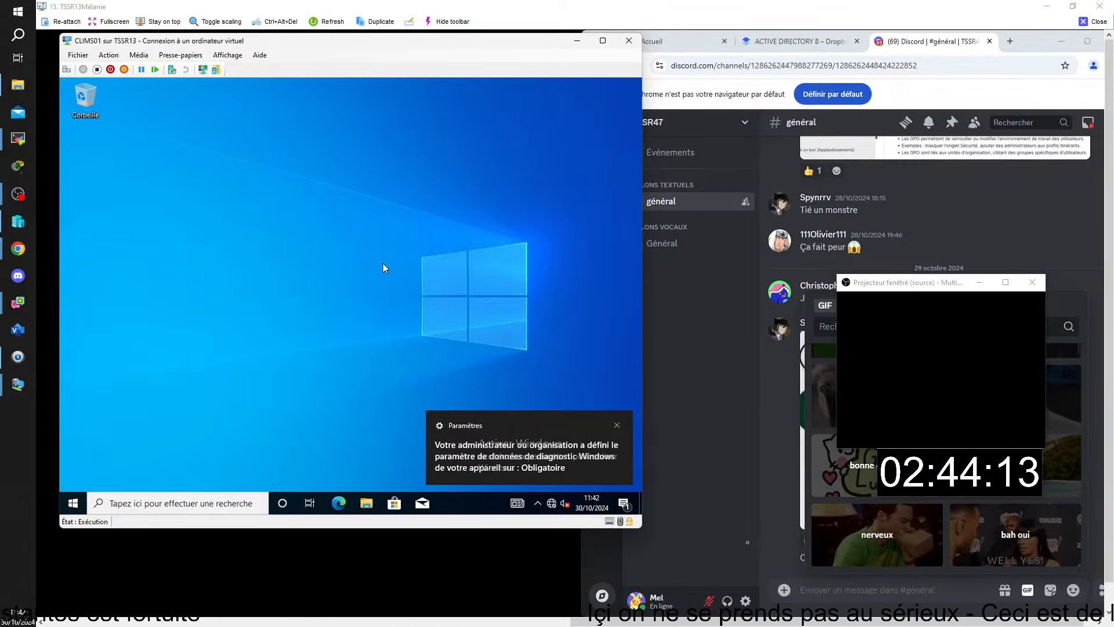
left_click(74, 505)
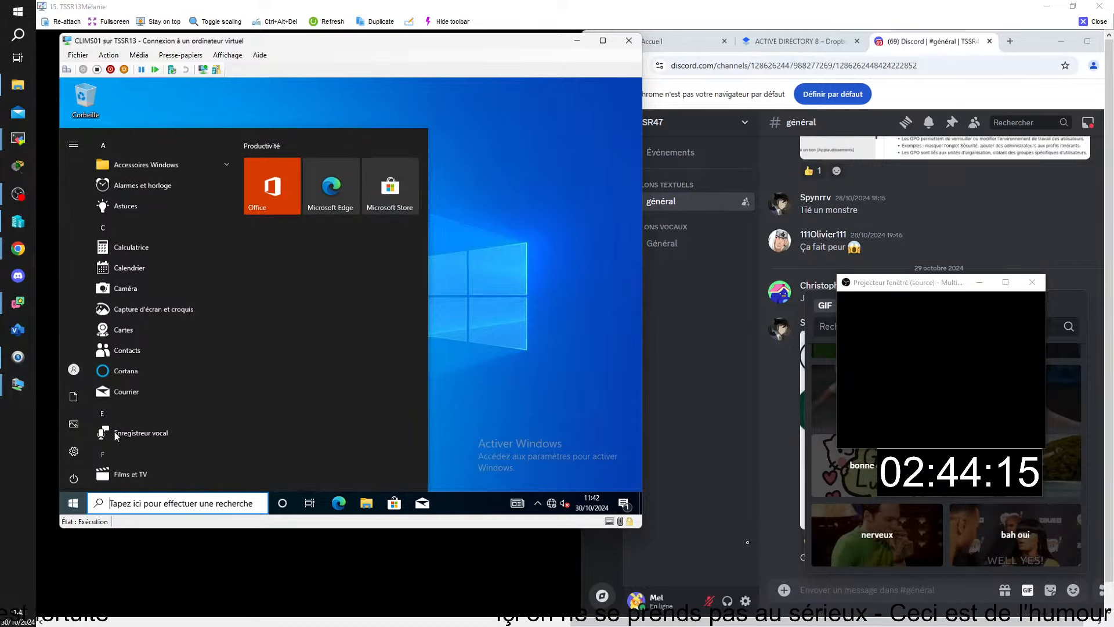
Sign out of CLIMS01 and sign back in with the Bordeaux user's password, recentring the window.
left_click(74, 369)
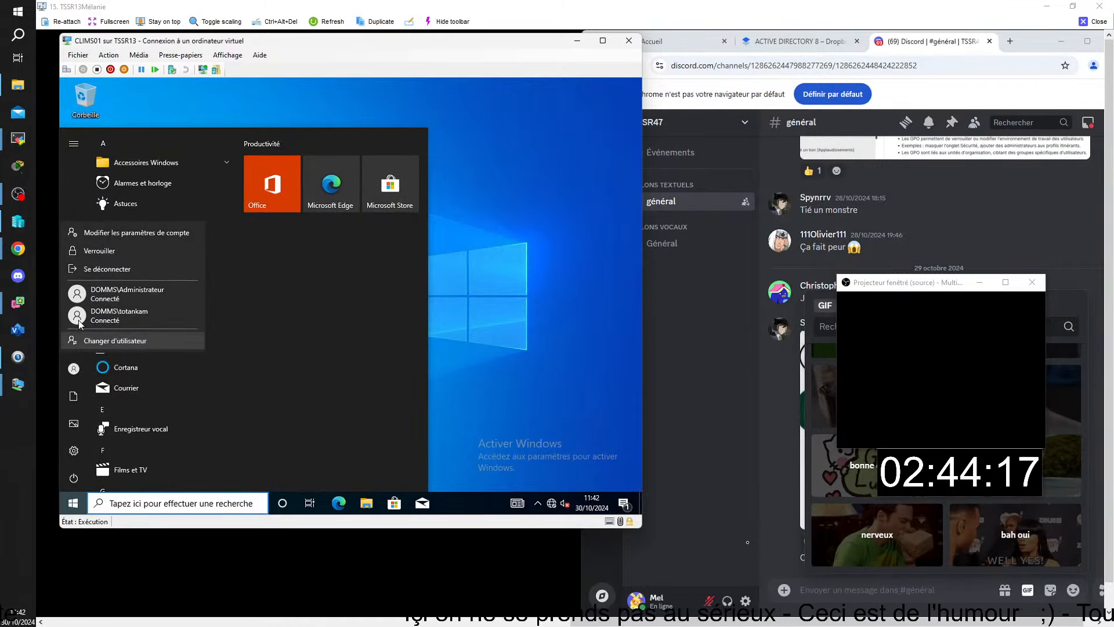
left_click(85, 268)
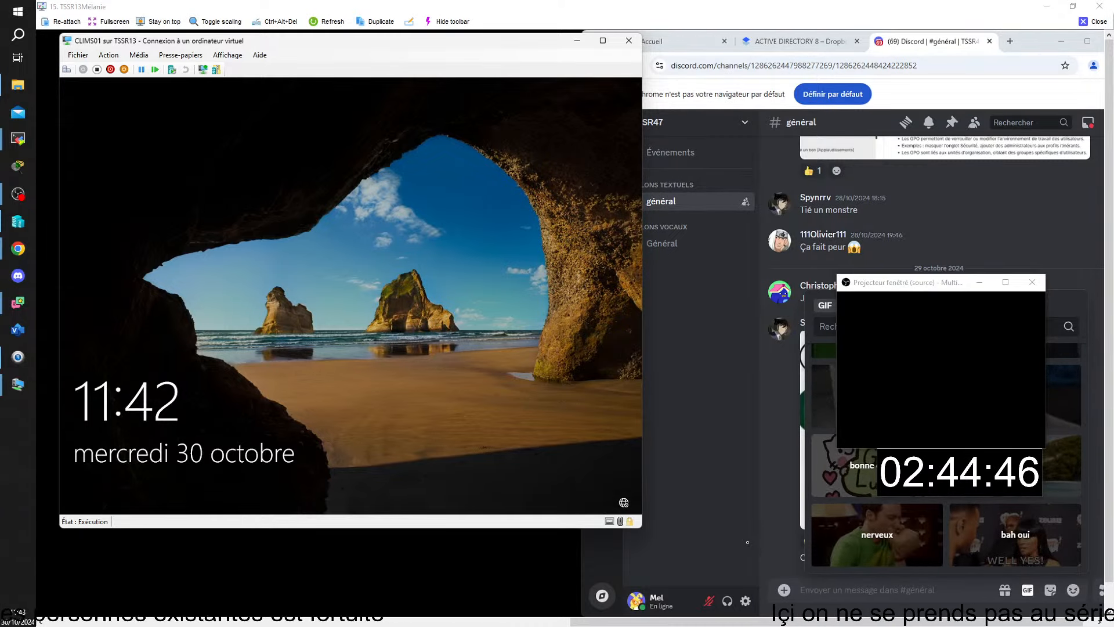
left_click(391, 379)
type("a")
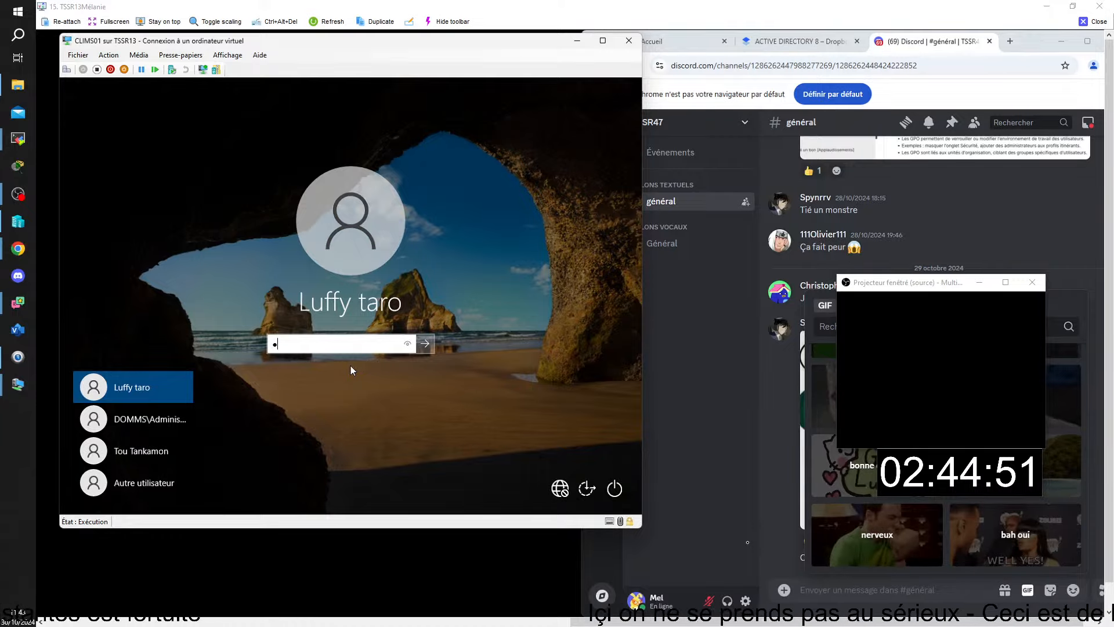
type("a$$w0rd")
key("Return")
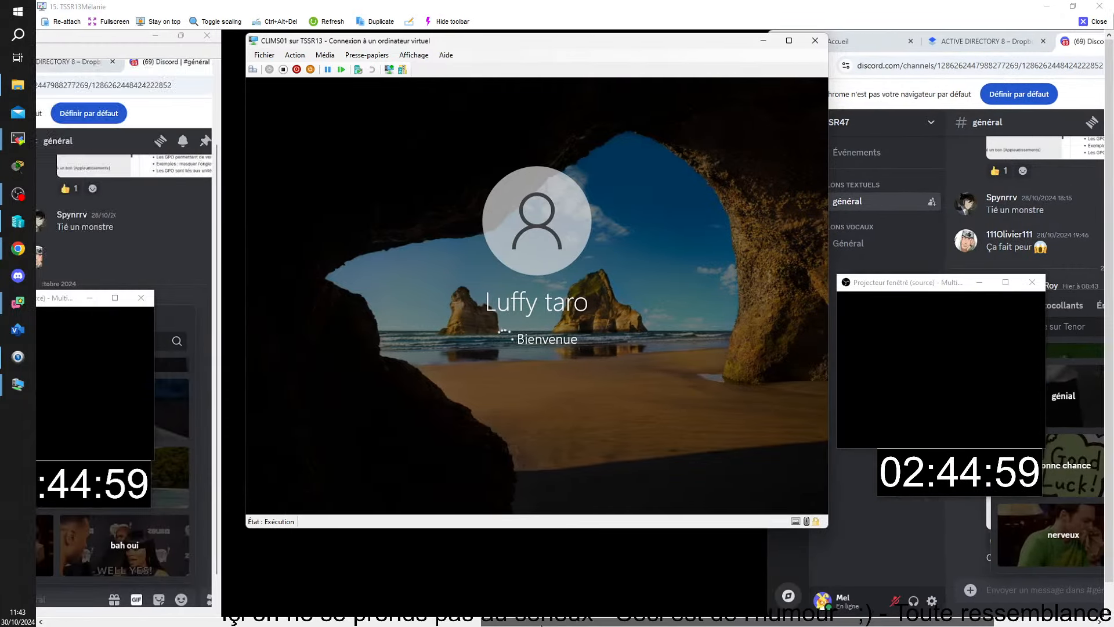
left_click_drag(542, 624, 526, 621)
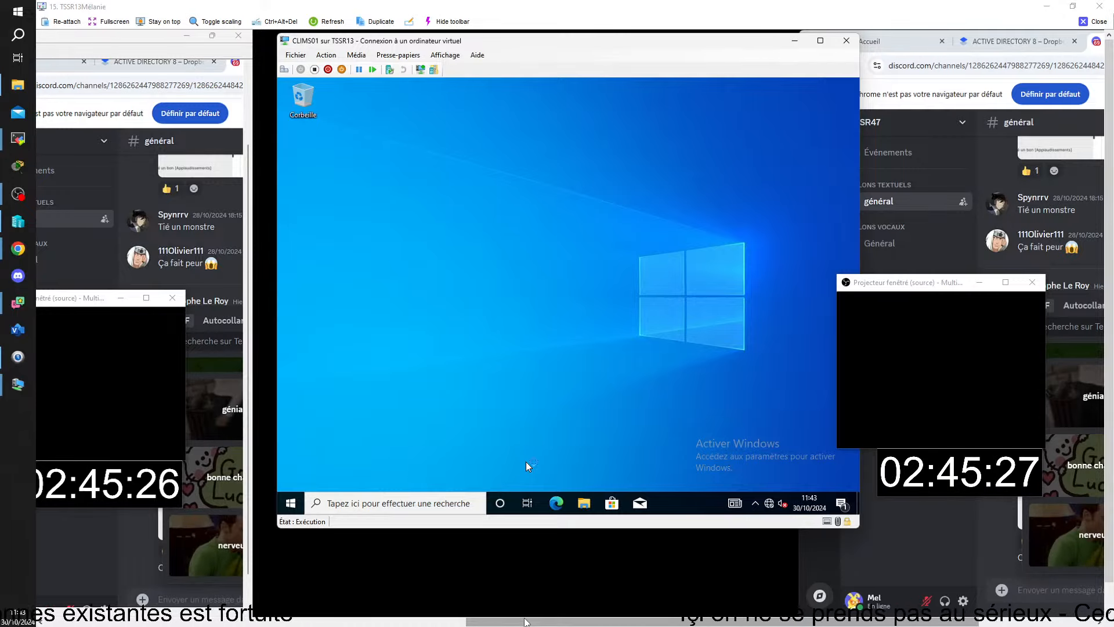
Launch dsa.msc from the Run box, correcting the mistyped 'ddsa.msc' after the error.
key("super+r")
type("dds")
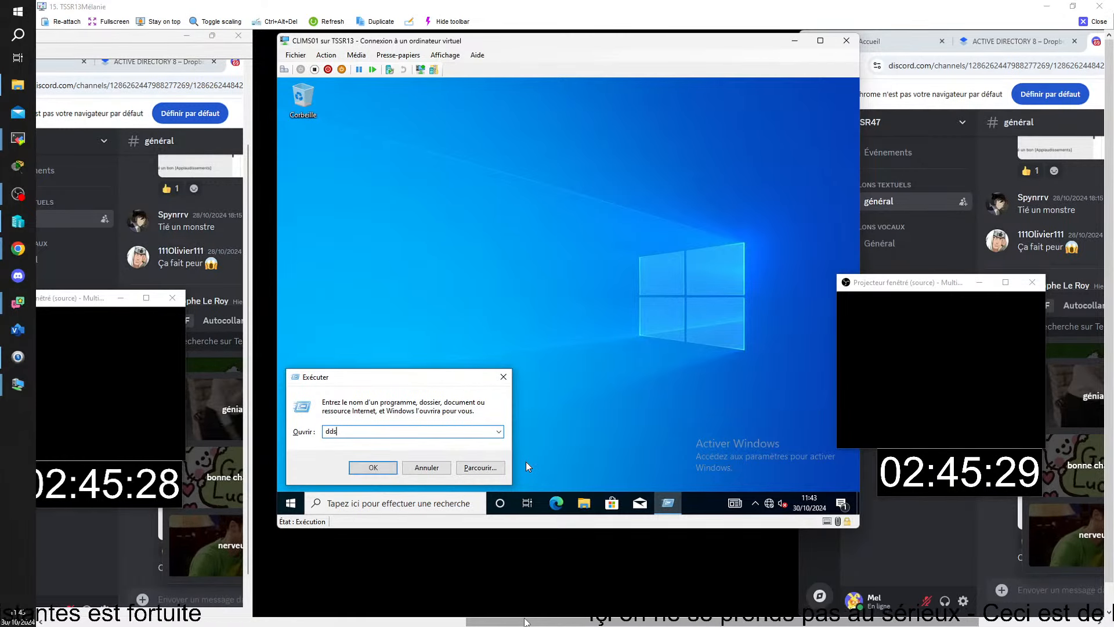
type("a.msc")
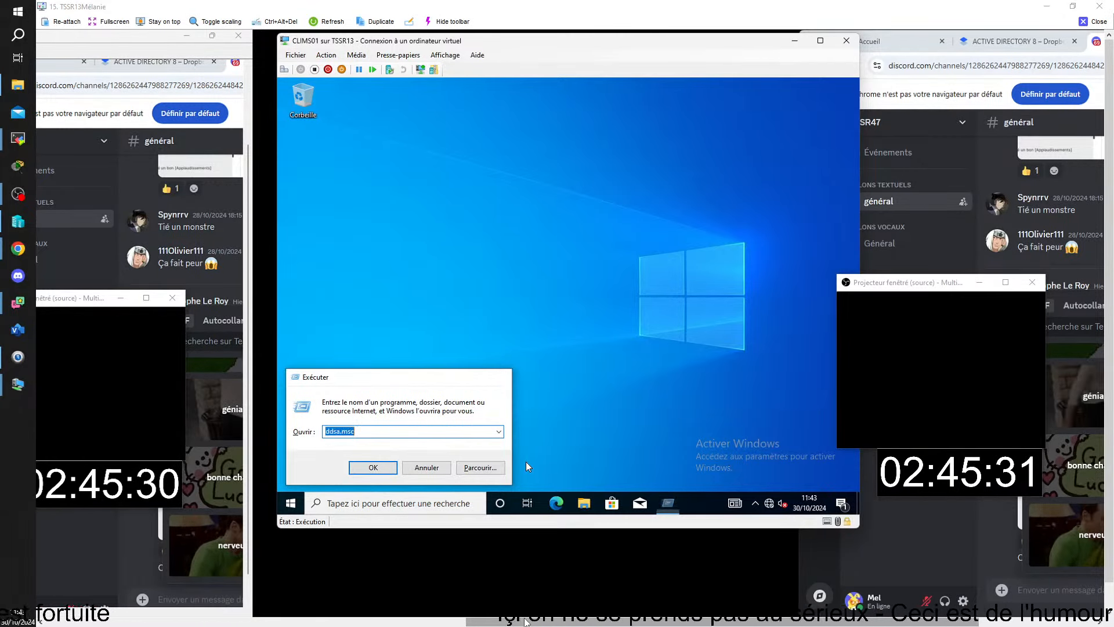
key("Return")
left_click(697, 294)
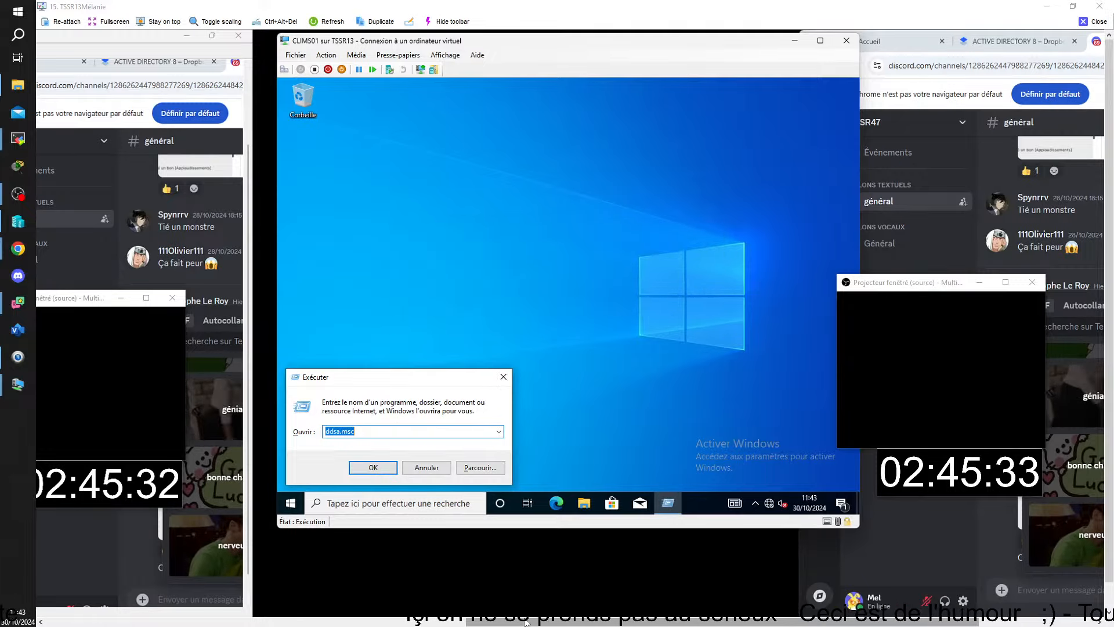
left_click(334, 431)
key("BackSpace")
key("Return")
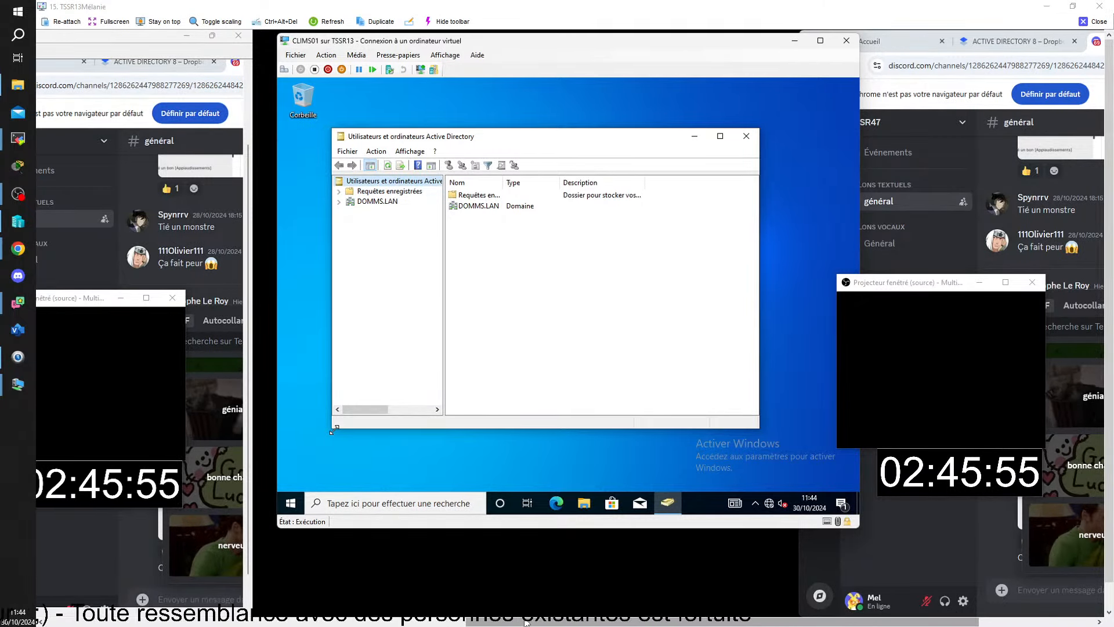
Expand DOMMS.LAN > PSG and create a PIRATES organizational unit inside BORDEAUX.
left_click(340, 202)
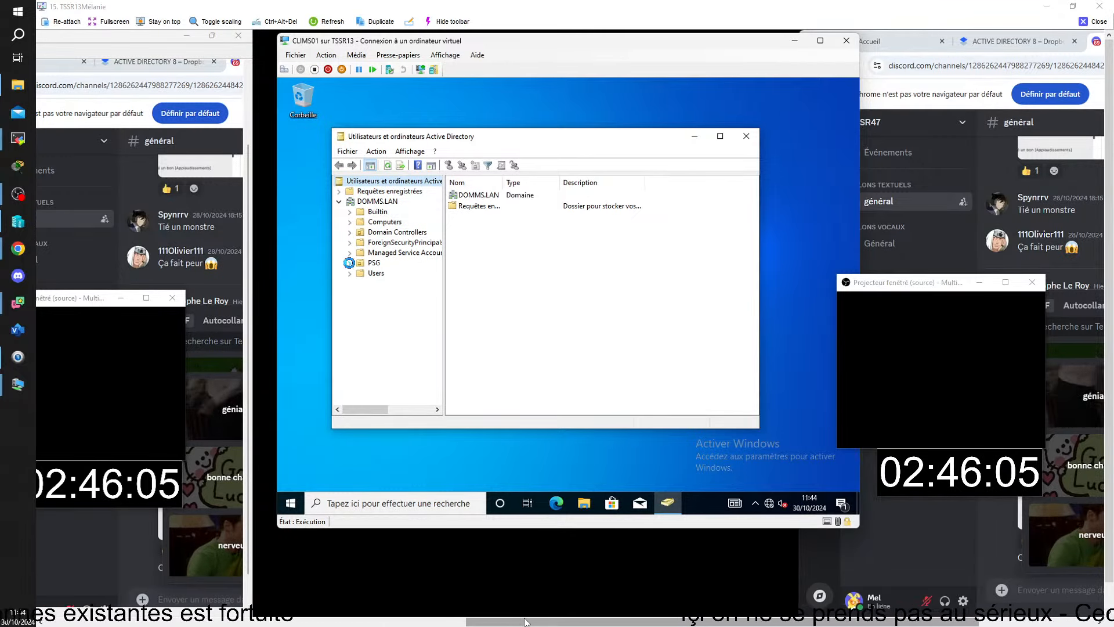
left_click(350, 263)
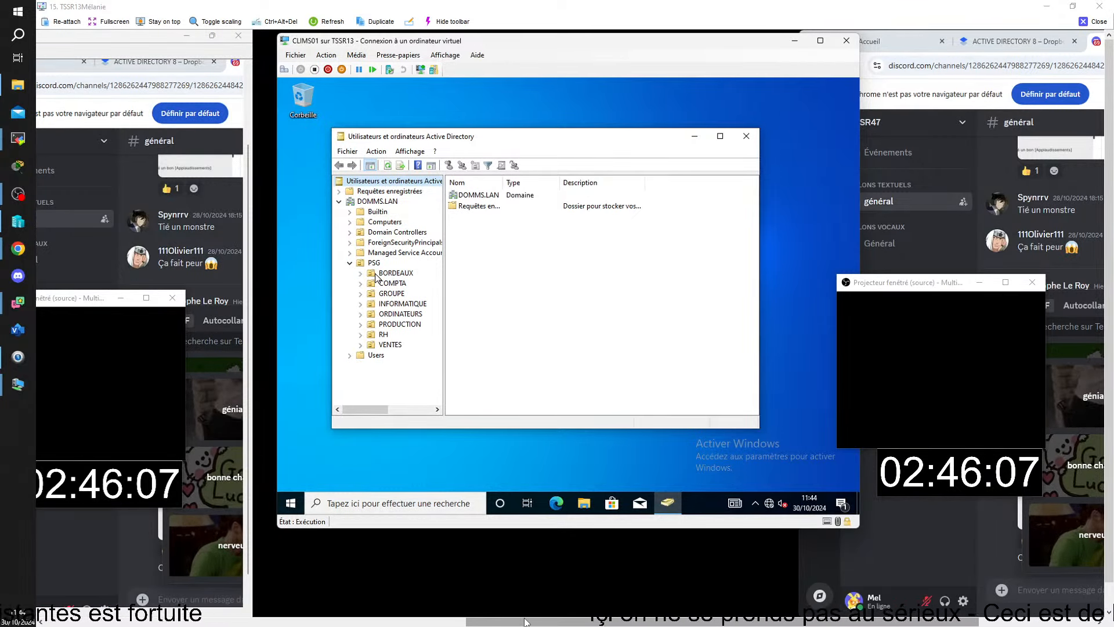
left_click(376, 274)
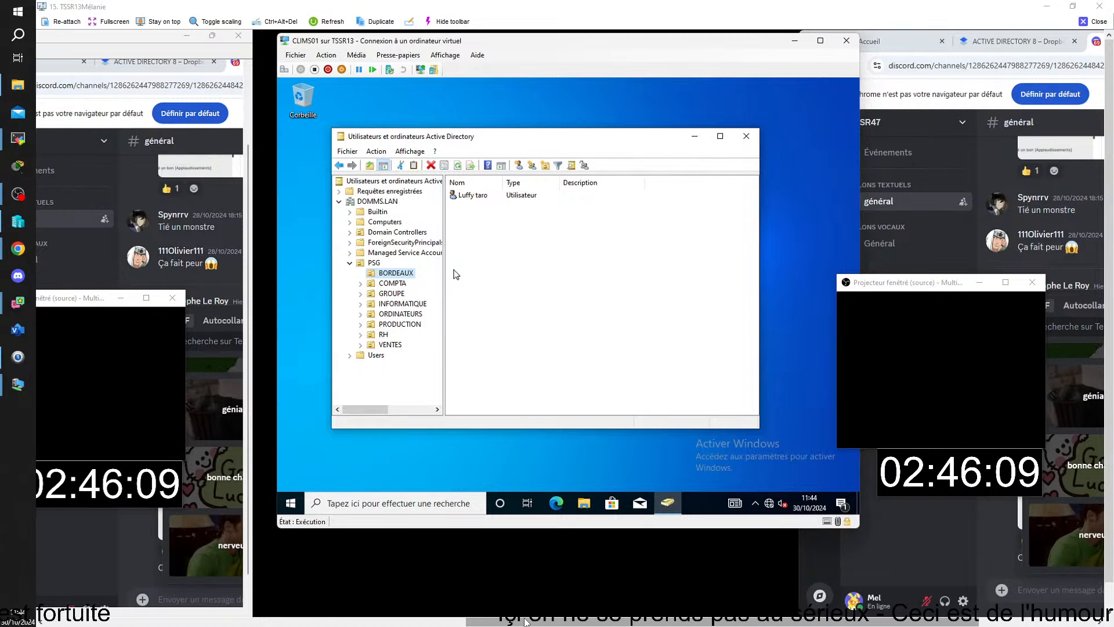
right_click(399, 277)
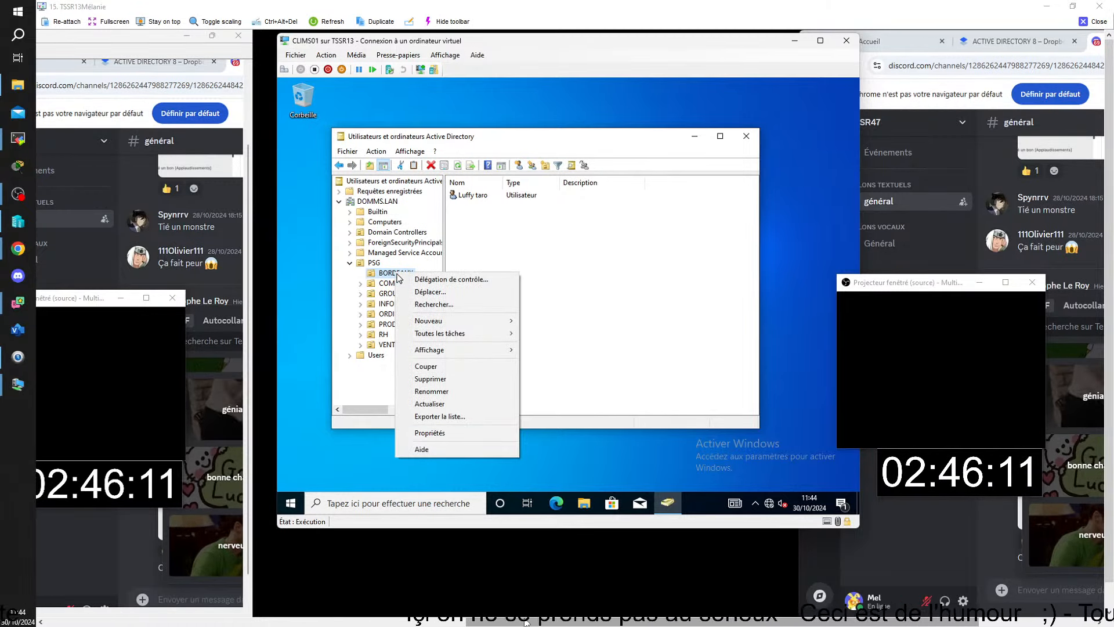
mouse_move(492, 323)
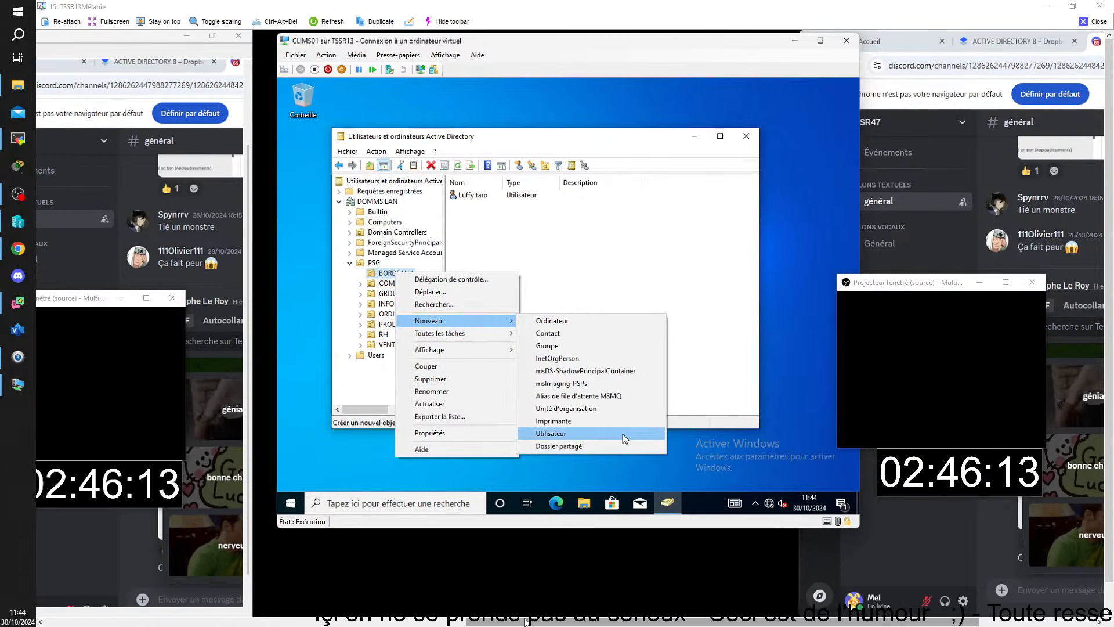
left_click(620, 409)
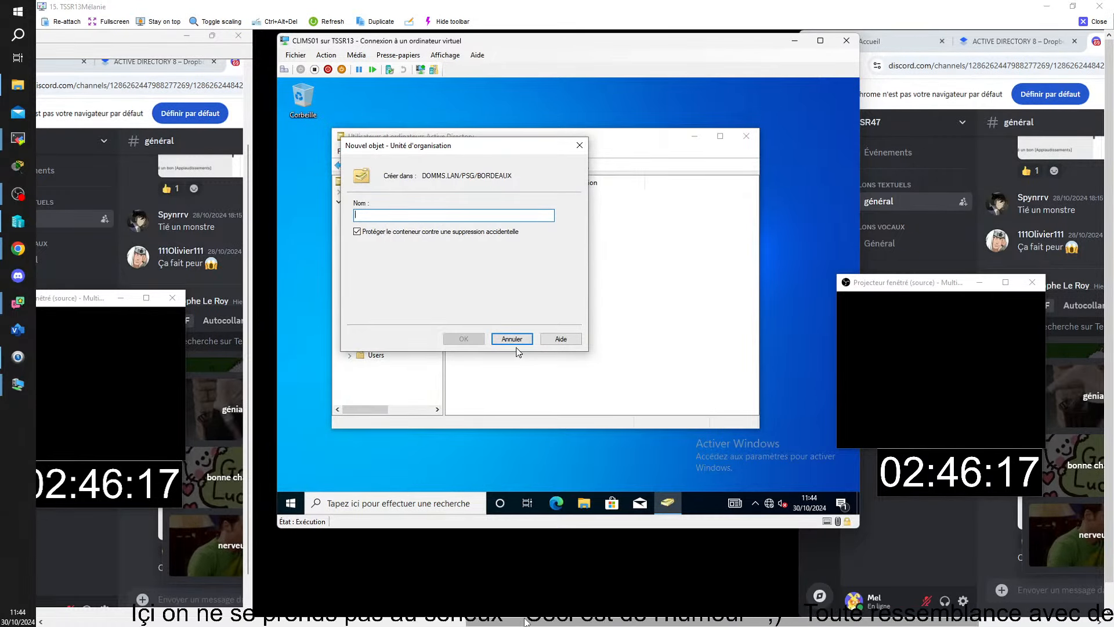
type("PIRT")
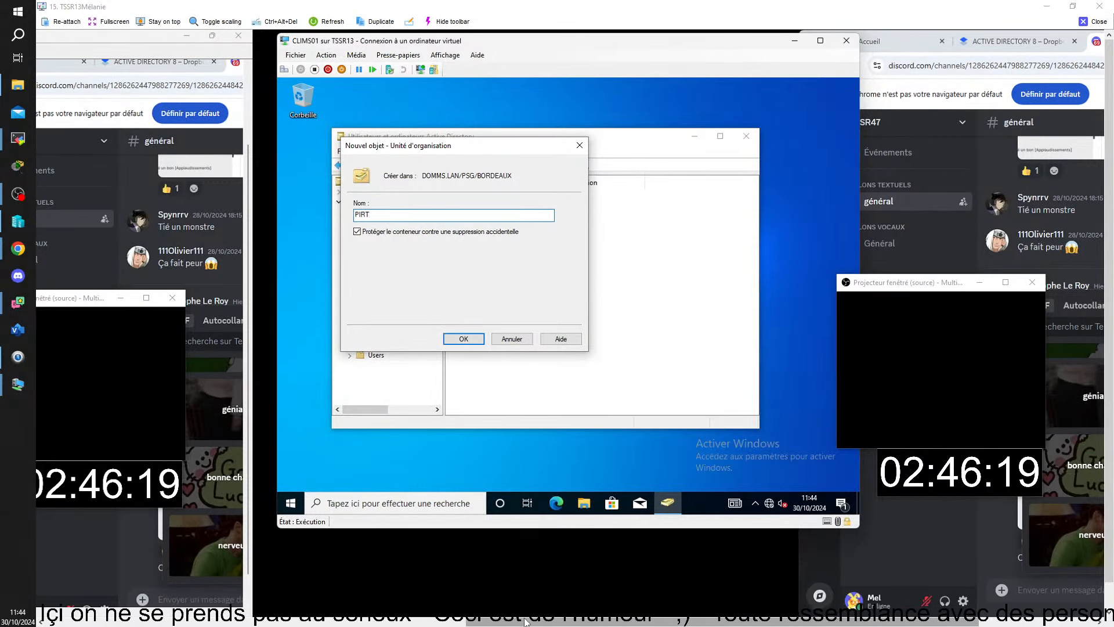
key("BackSpace")
type("ATE")
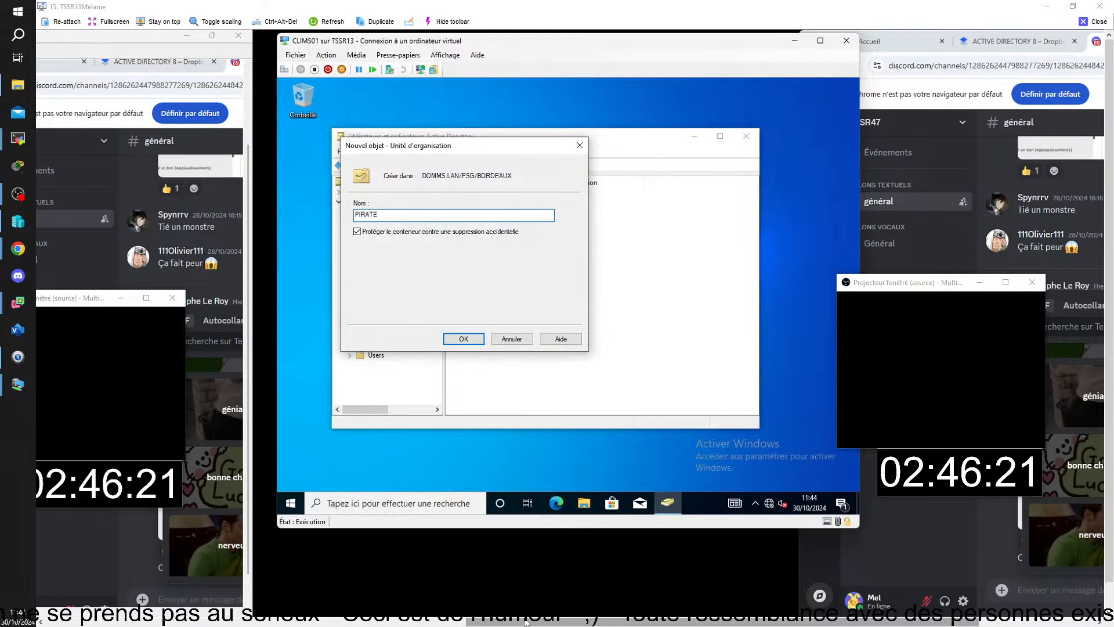
type("S")
left_click(475, 339)
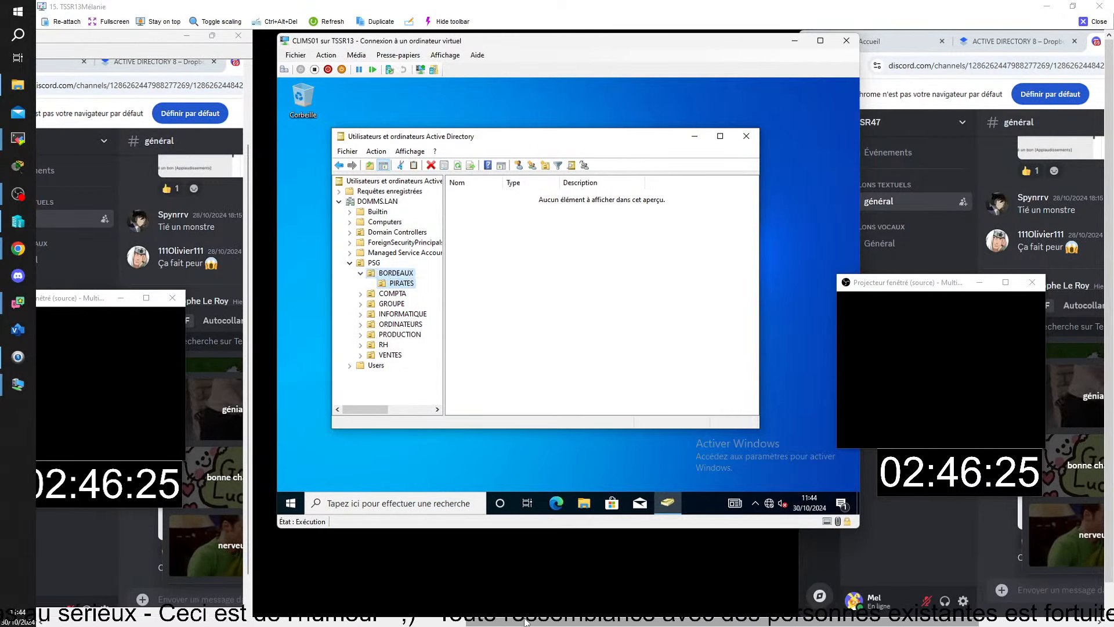
Reopen BORDEAUX's actions, then minimize this trainee's remote view.
right_click(385, 274)
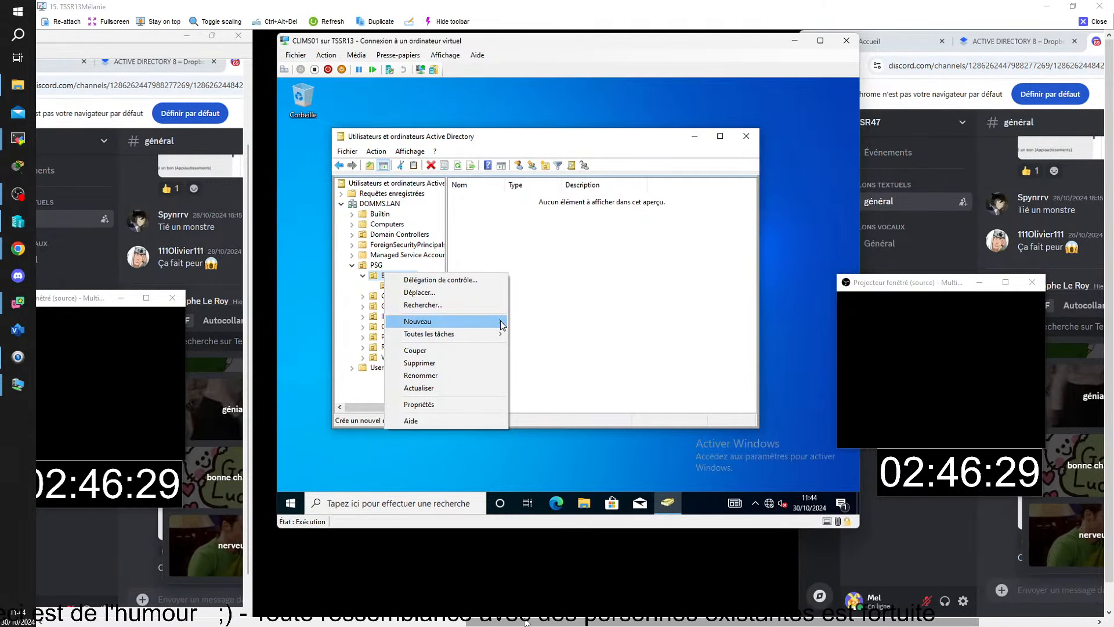
mouse_move(503, 326)
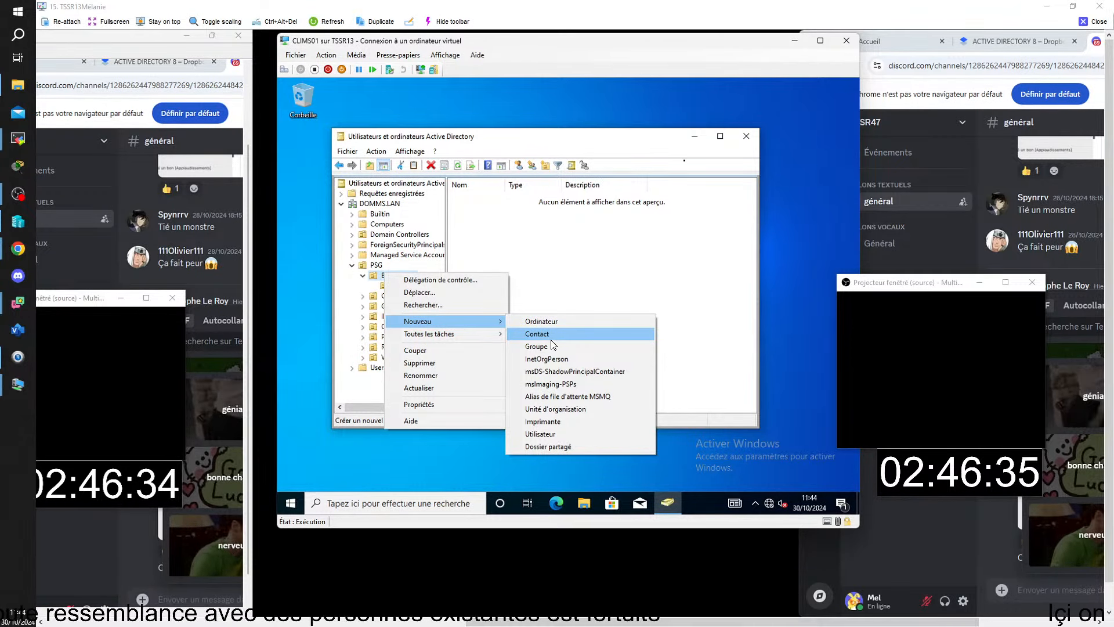
left_click(1093, 22)
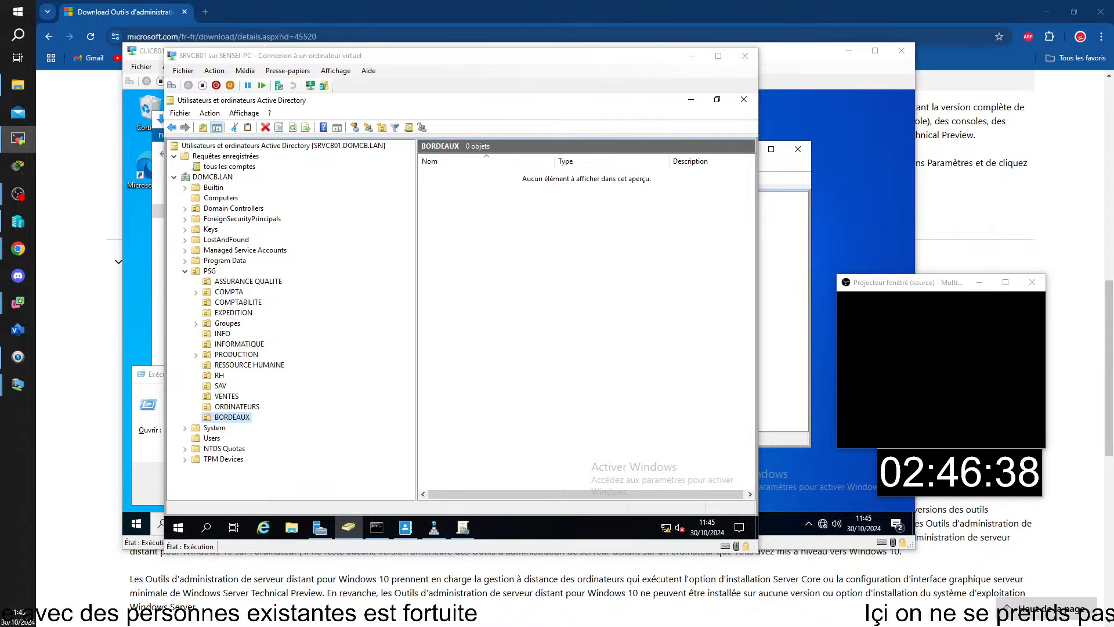
Bring the next trainee's remote view up full screen and enable Advanced Features view.
left_click_drag(1113, 261, 1037, 12)
double_click(1019, 12)
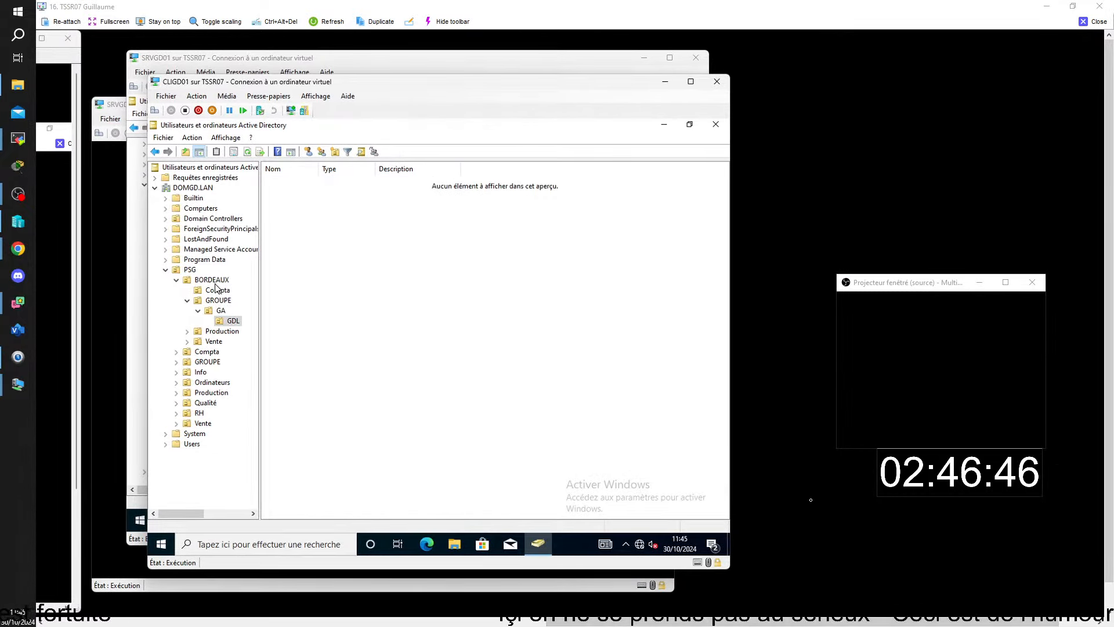
right_click(223, 321)
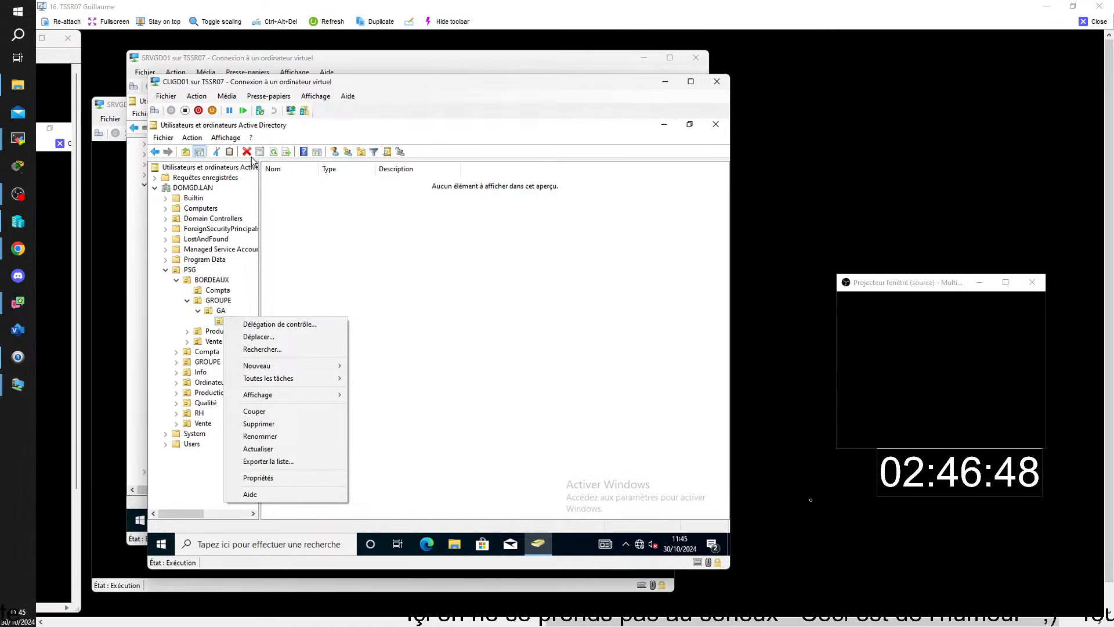
left_click(223, 321)
left_click(226, 138)
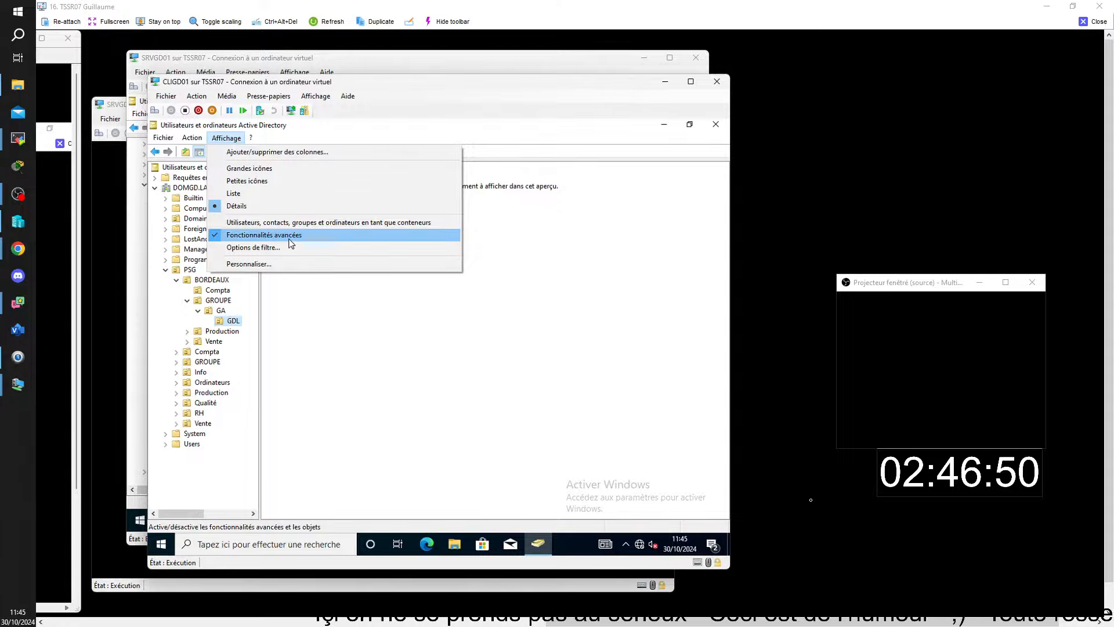
left_click(233, 324)
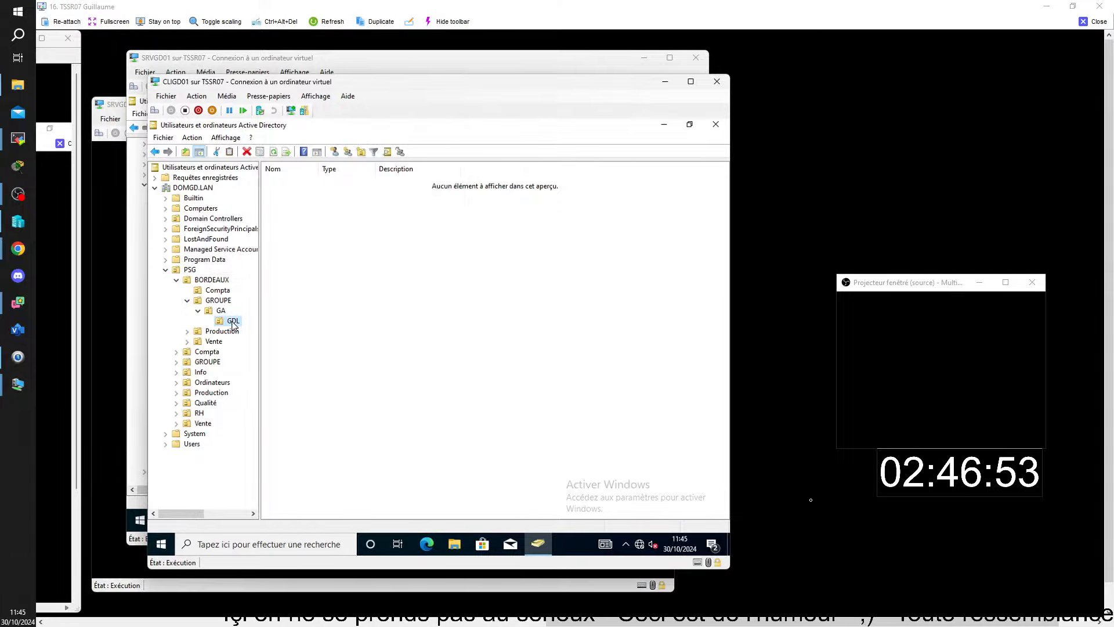
Clear GDL's accidental-deletion protection on its Objet tab, then delete GDL and confirm.
right_click(233, 323)
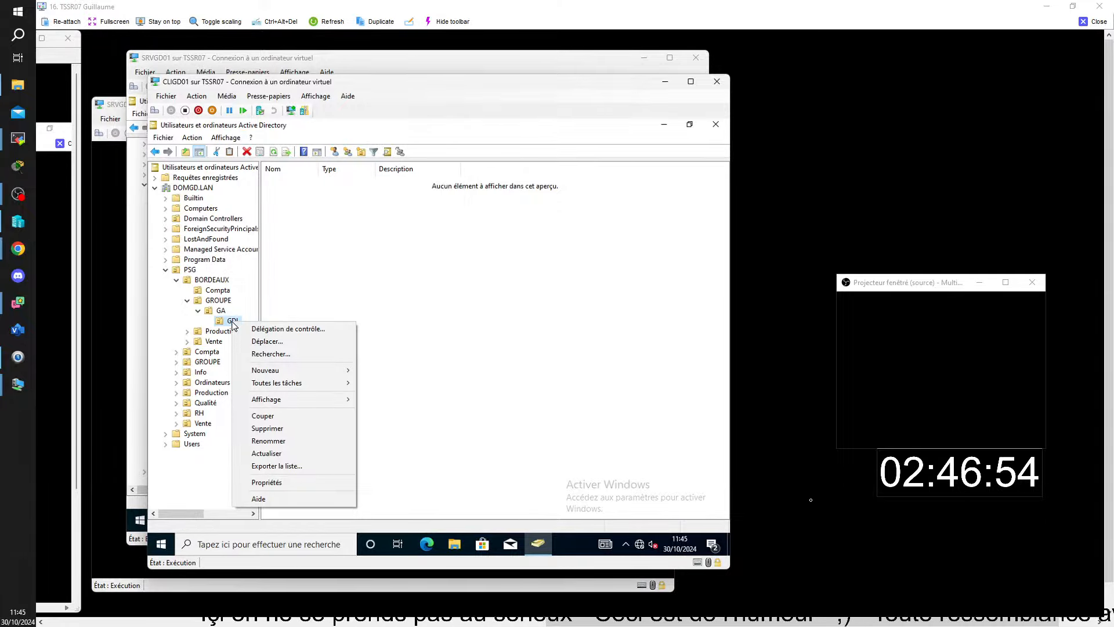
left_click(302, 483)
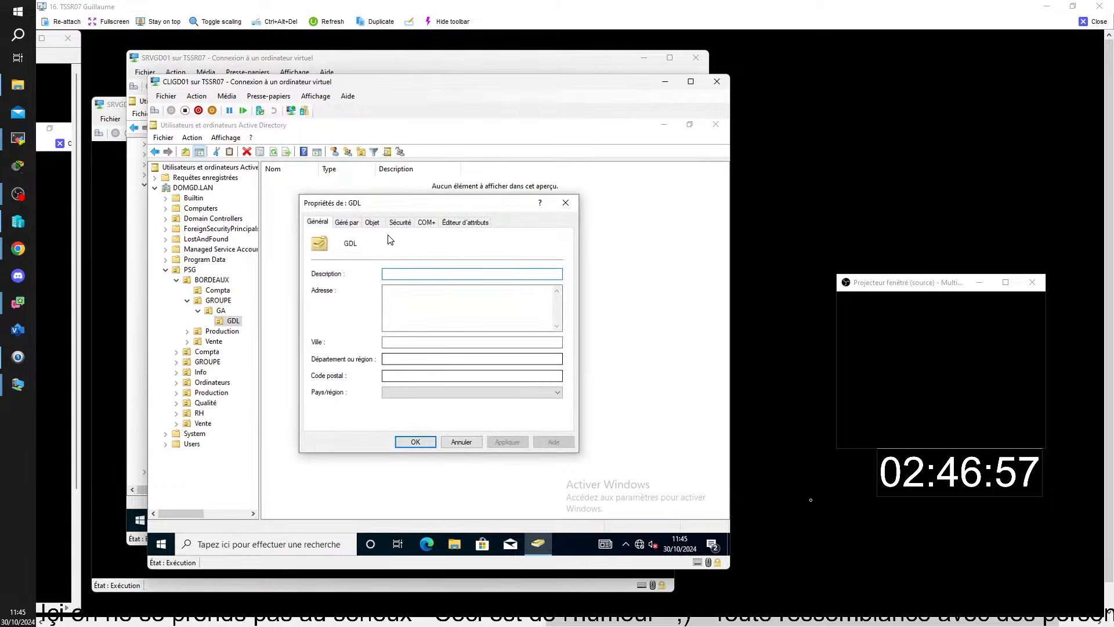
left_click(372, 222)
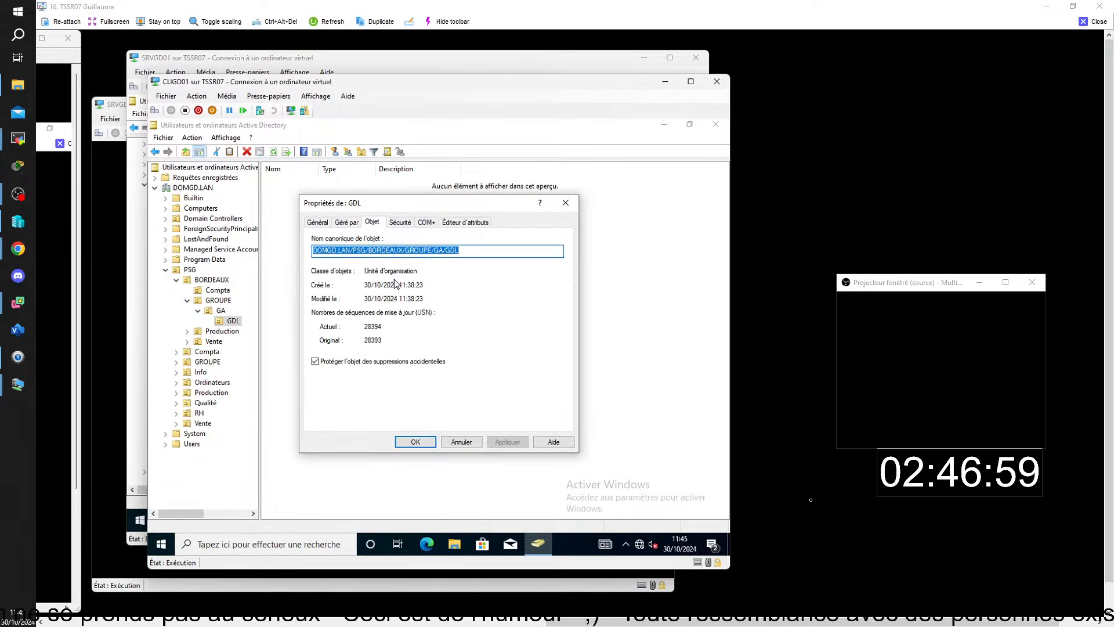
left_click(319, 360)
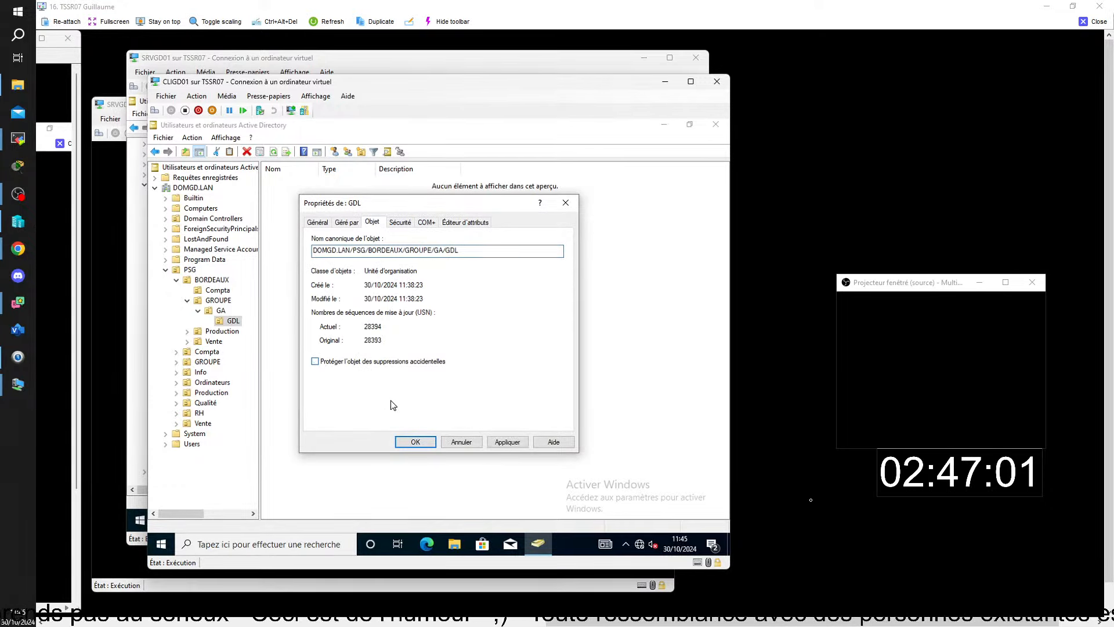
left_click(421, 442)
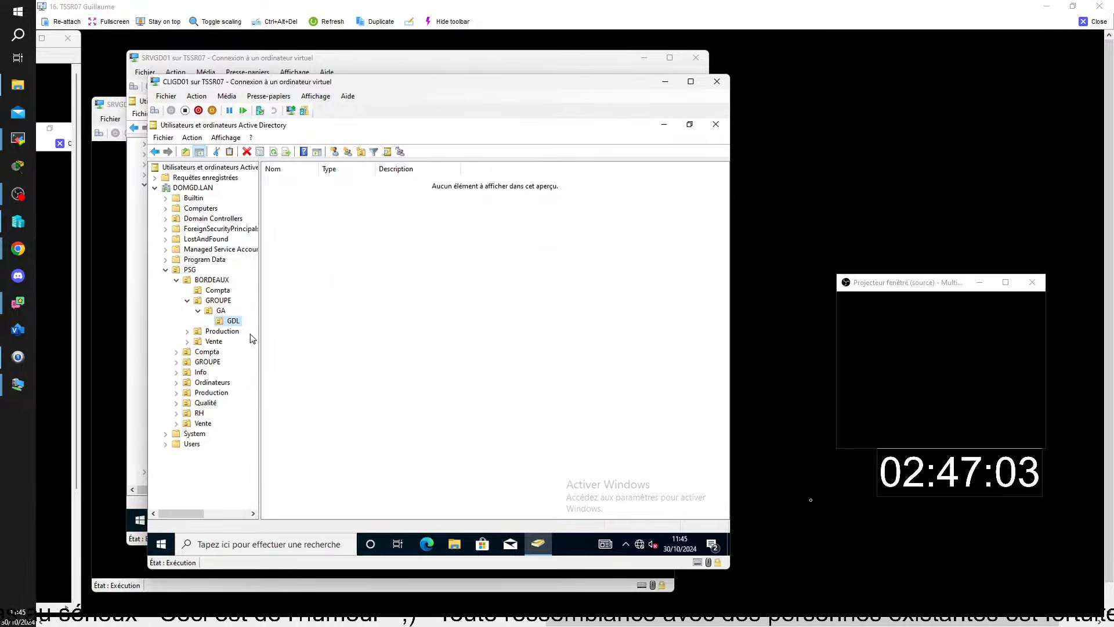
right_click(233, 322)
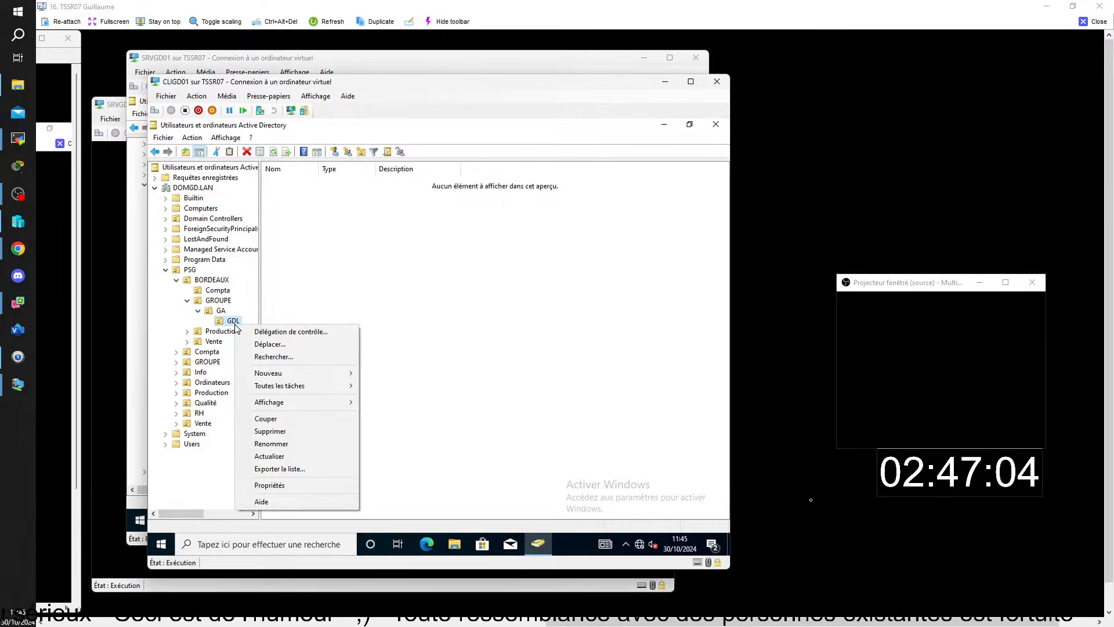
left_click(301, 431)
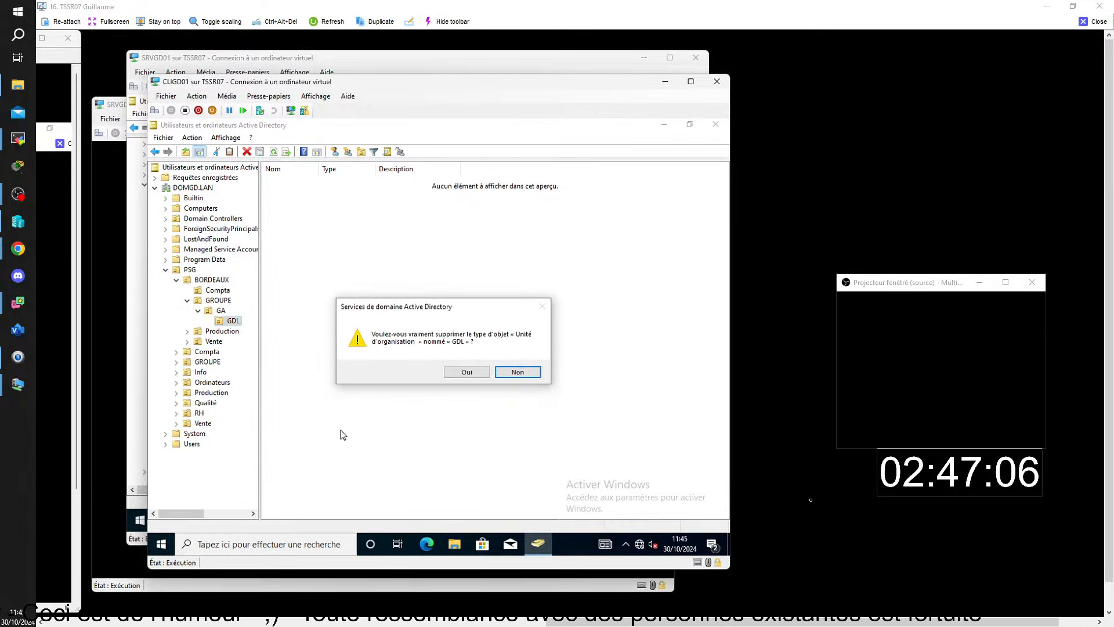
left_click(467, 372)
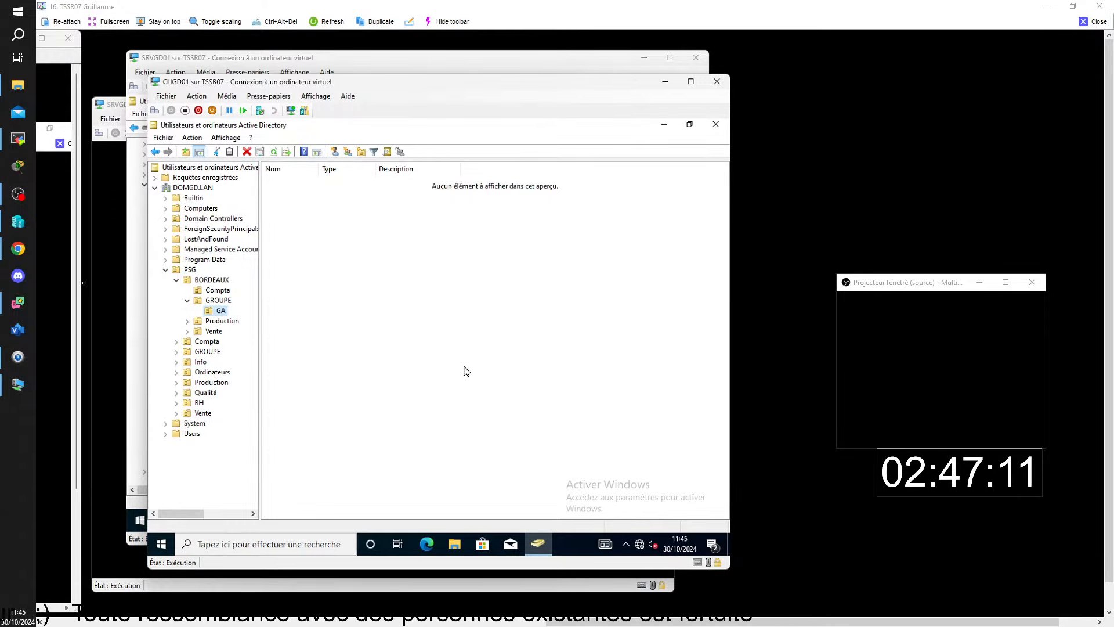
Close this trainee's remote-viewer window, revealing Visio's start page.
left_click(1095, 23)
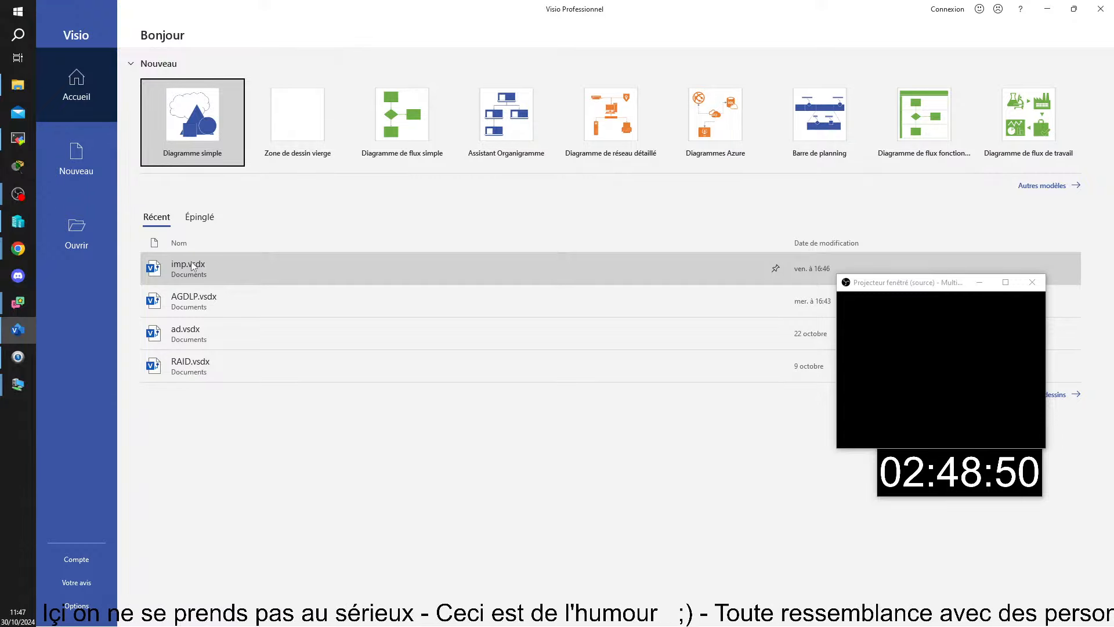
Open the ad.vsdx diagram of SRVXY servers and CLIXY clients, then return to the VM windows.
left_click(186, 340)
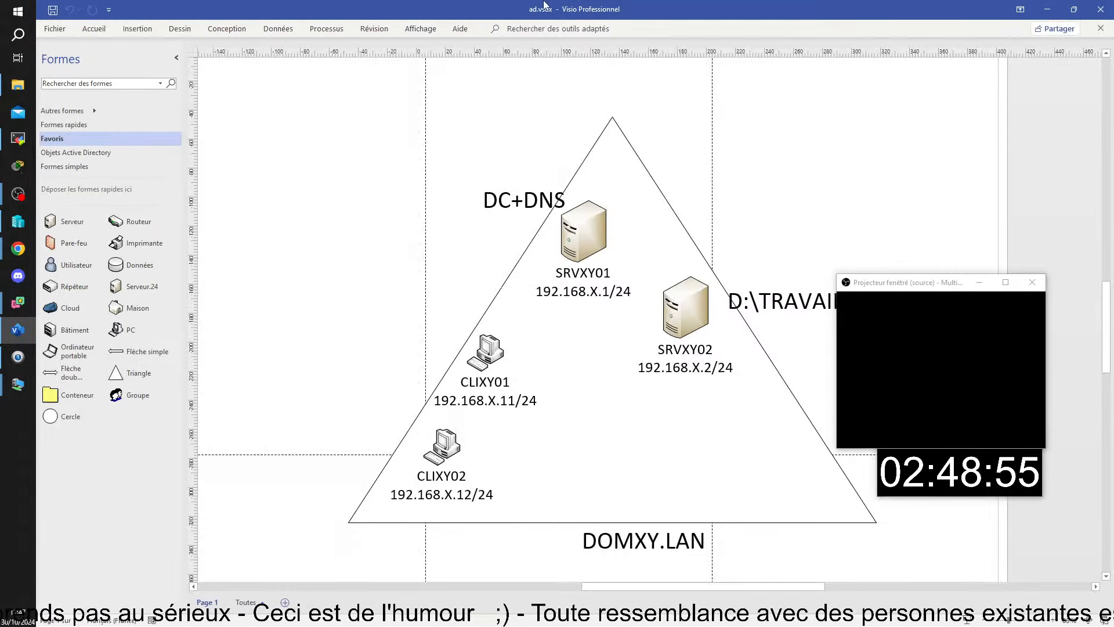
key("alt+Tab")
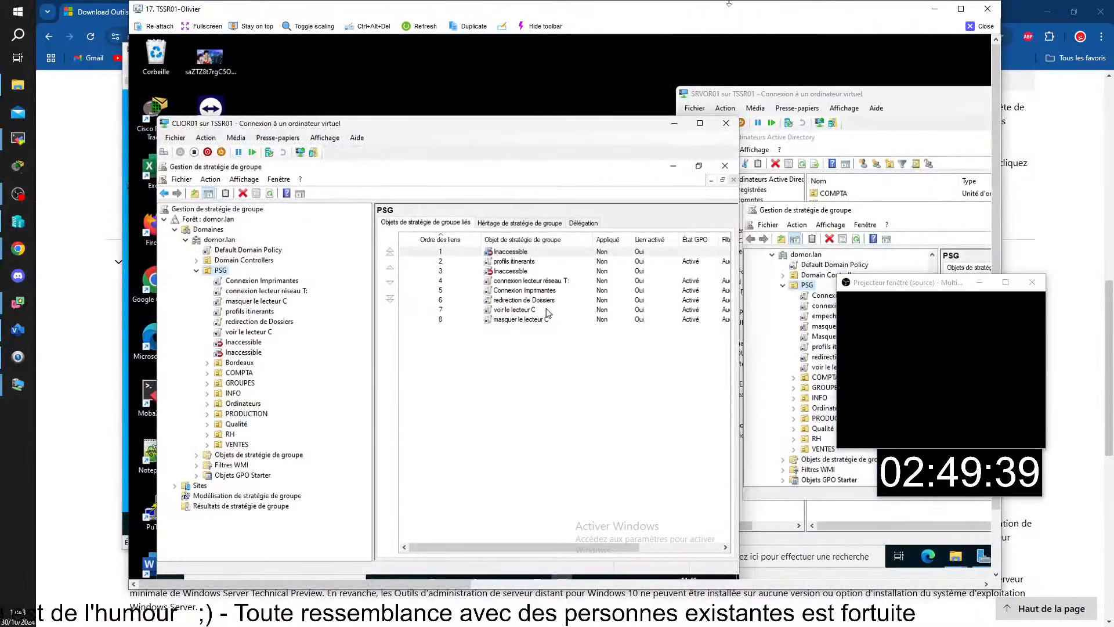
Maximize the next trainee's remote view and move the CLIOR01, projector and timer windows off PSG's GPO lists.
left_click(961, 9)
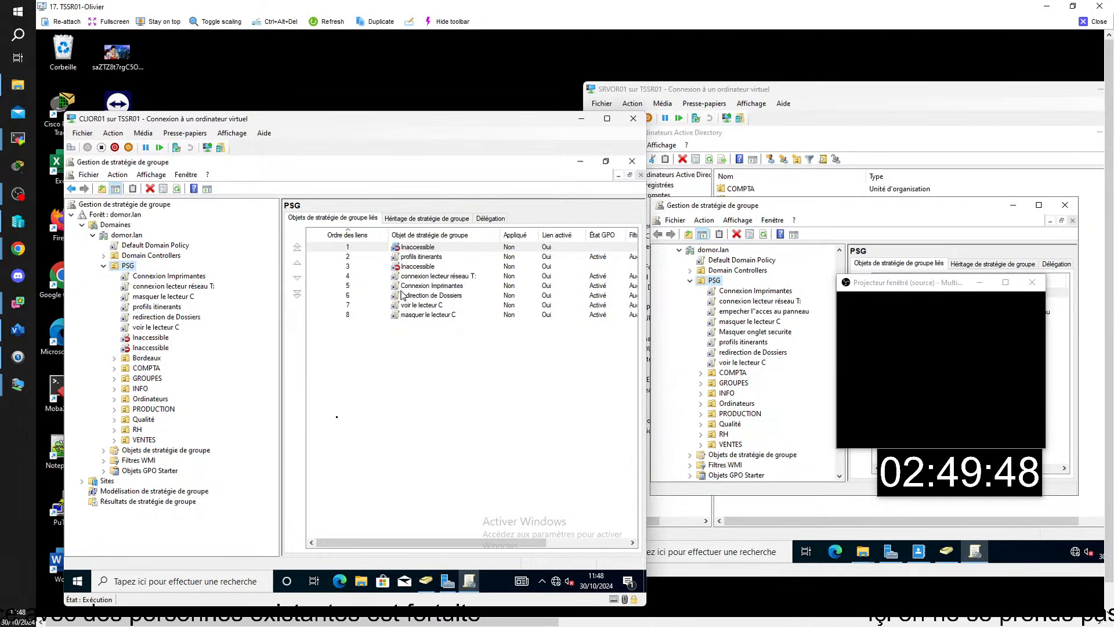
left_click_drag(513, 111, 506, 89)
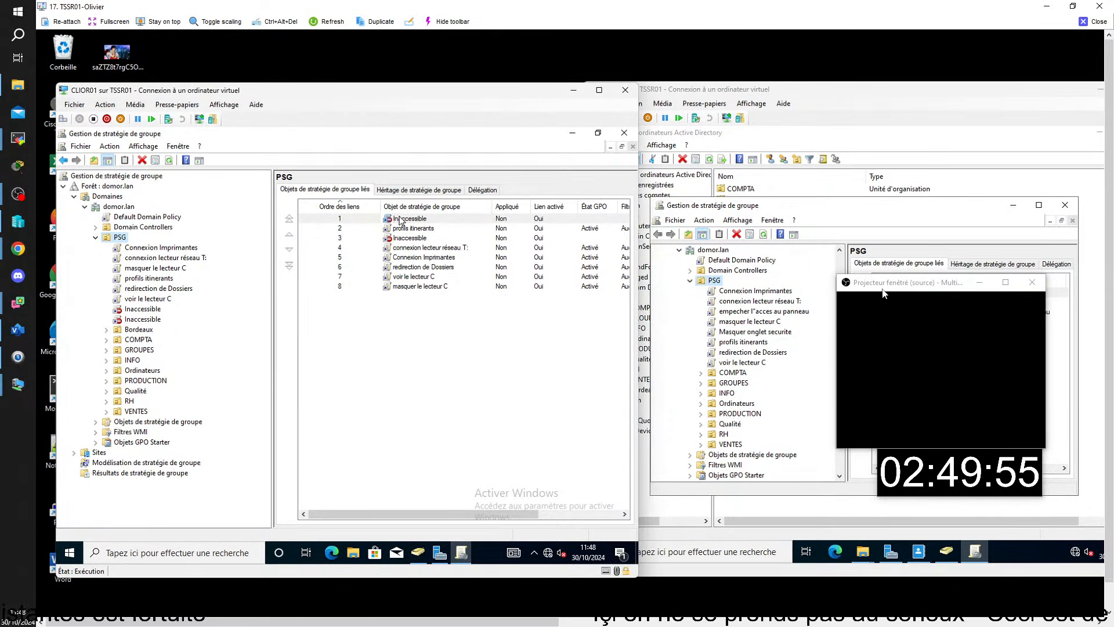
left_click_drag(876, 288, 534, 459)
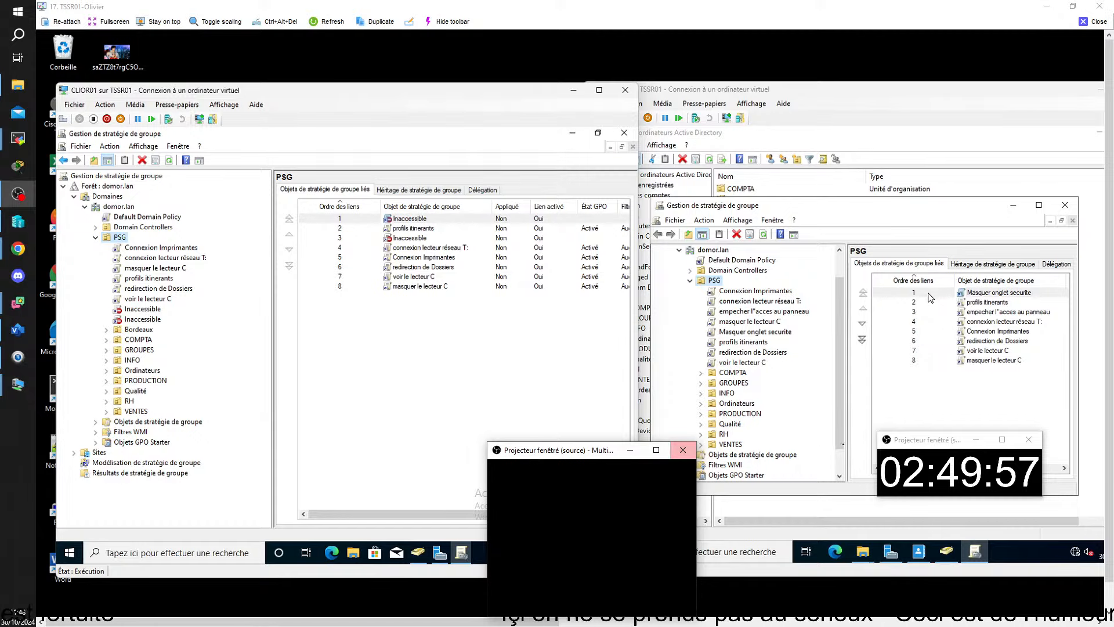
left_click_drag(903, 439, 641, 526)
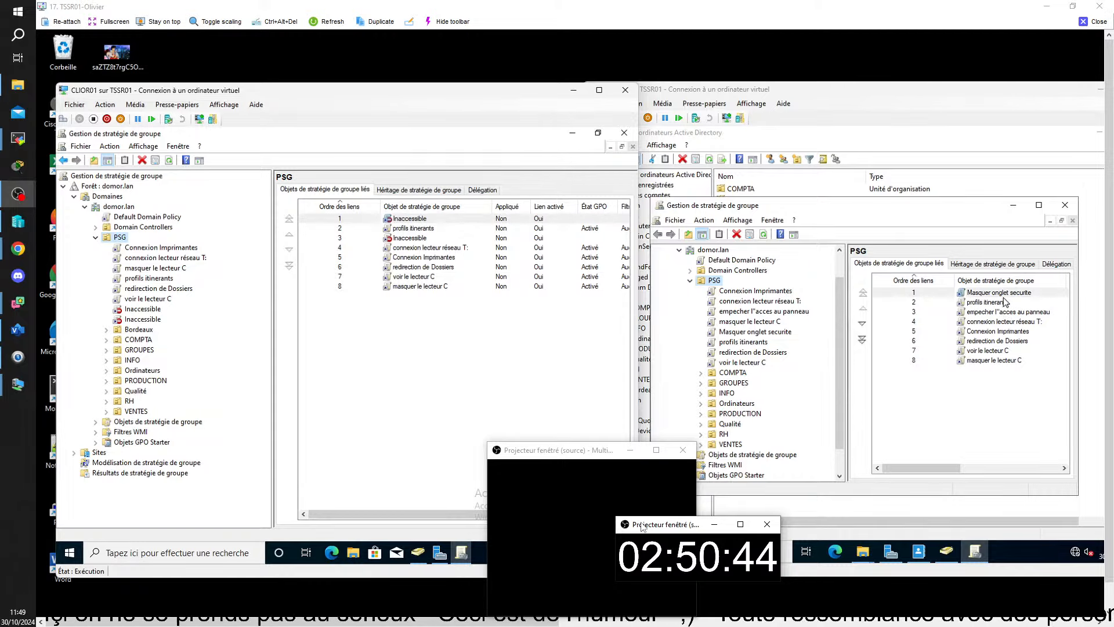
Display the scope details of the Masquer onglet securite GPO.
right_click(1011, 295)
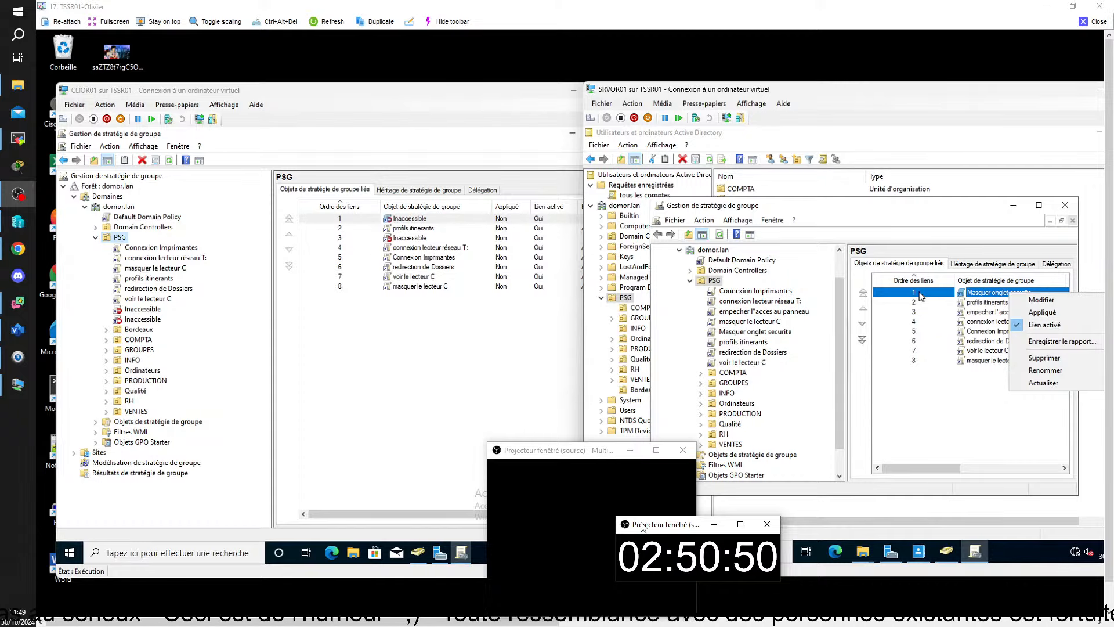
right_click(750, 335)
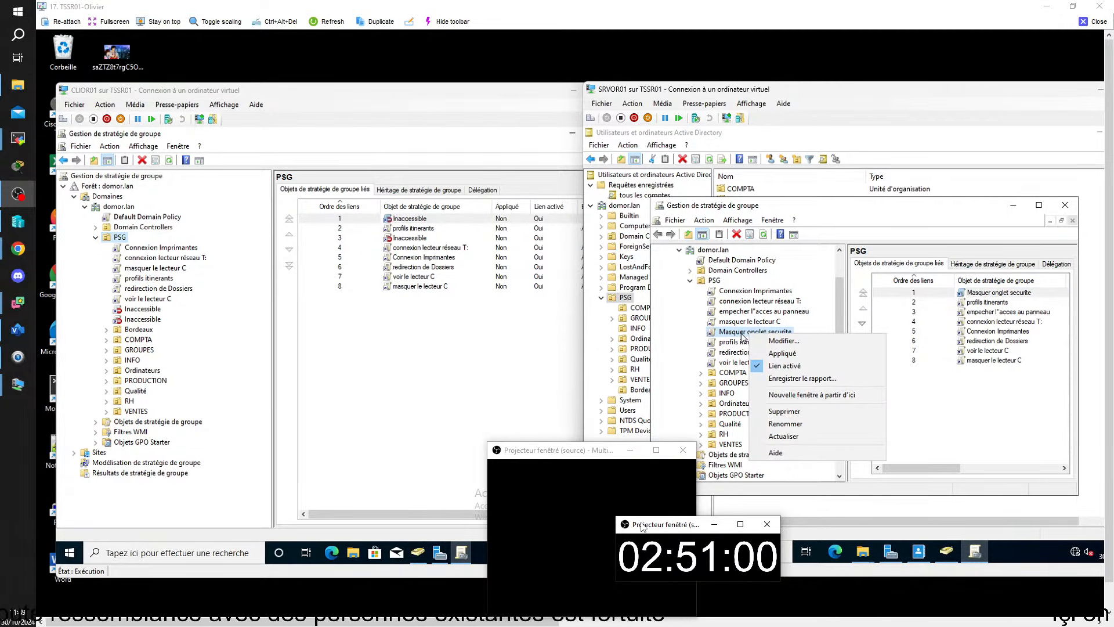
left_click(736, 335)
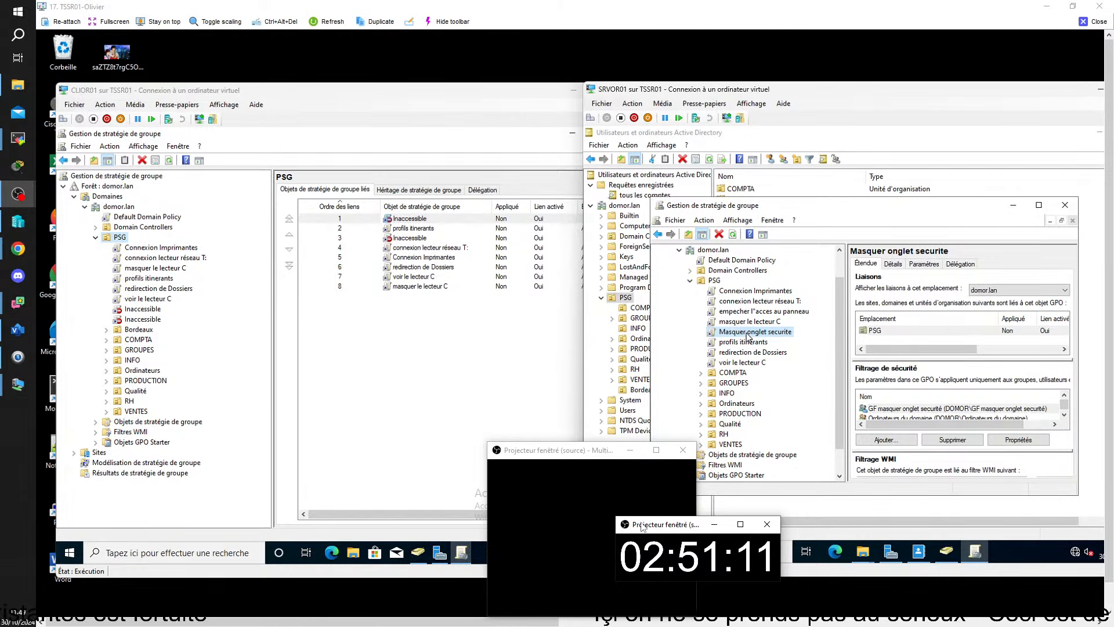
Maximize the server's GPMC, review profils itinerants' Utilisateurs authentifiés filtering, then return to CLIOR01.
left_click(1039, 205)
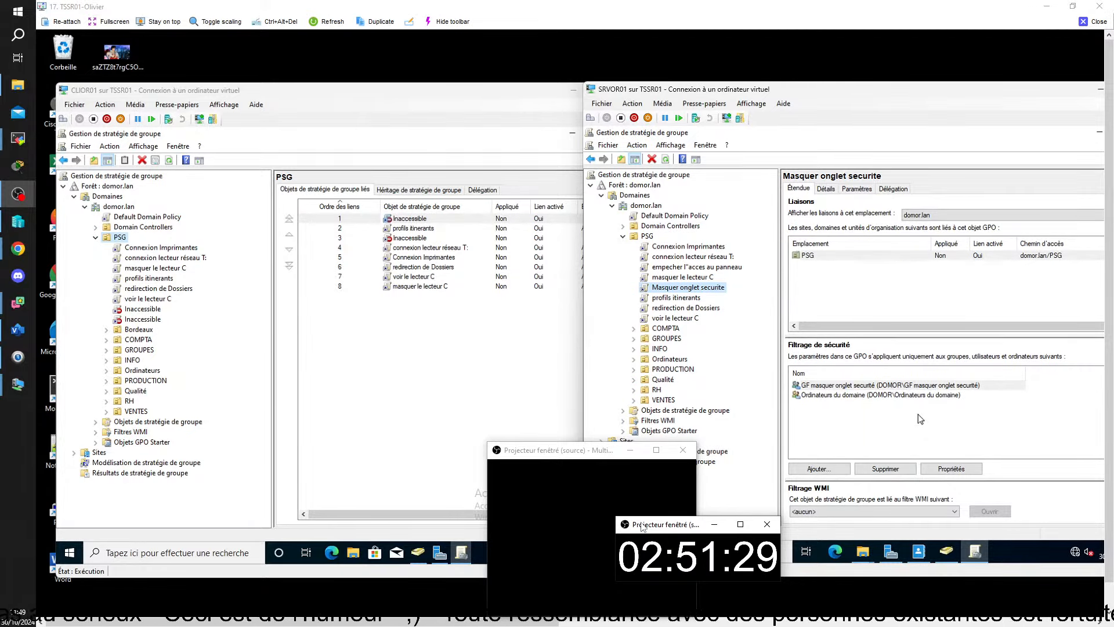
left_click(686, 298)
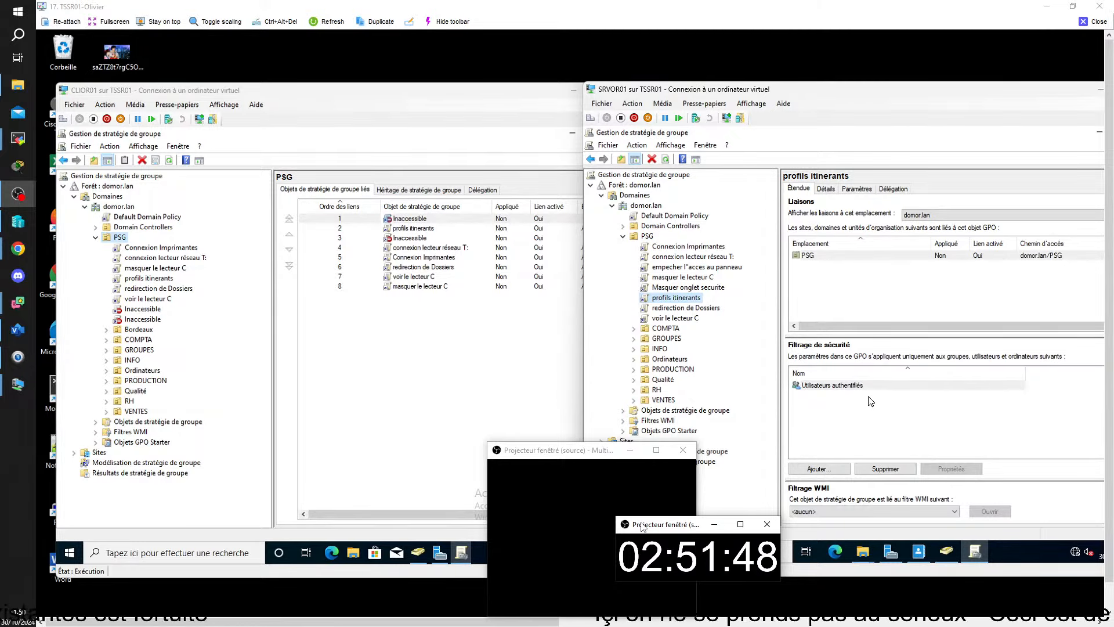
left_click(382, 105)
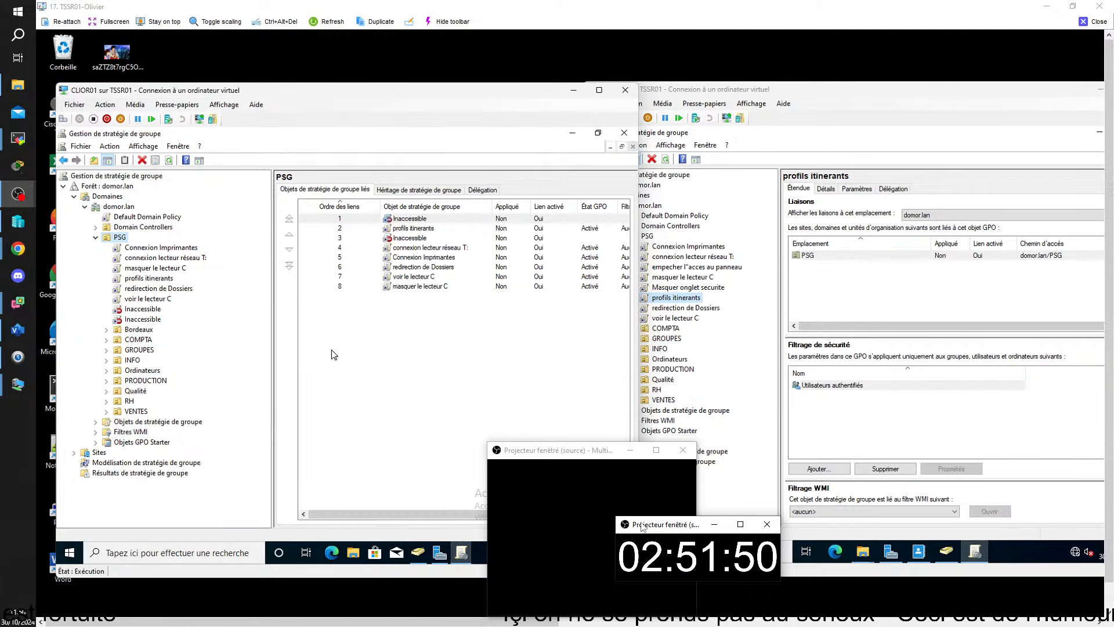
Suppress the Connexion Imprimantes link notice with 'Ne plus afficher ce message' and list domor.lan's GPOs.
left_click(169, 250)
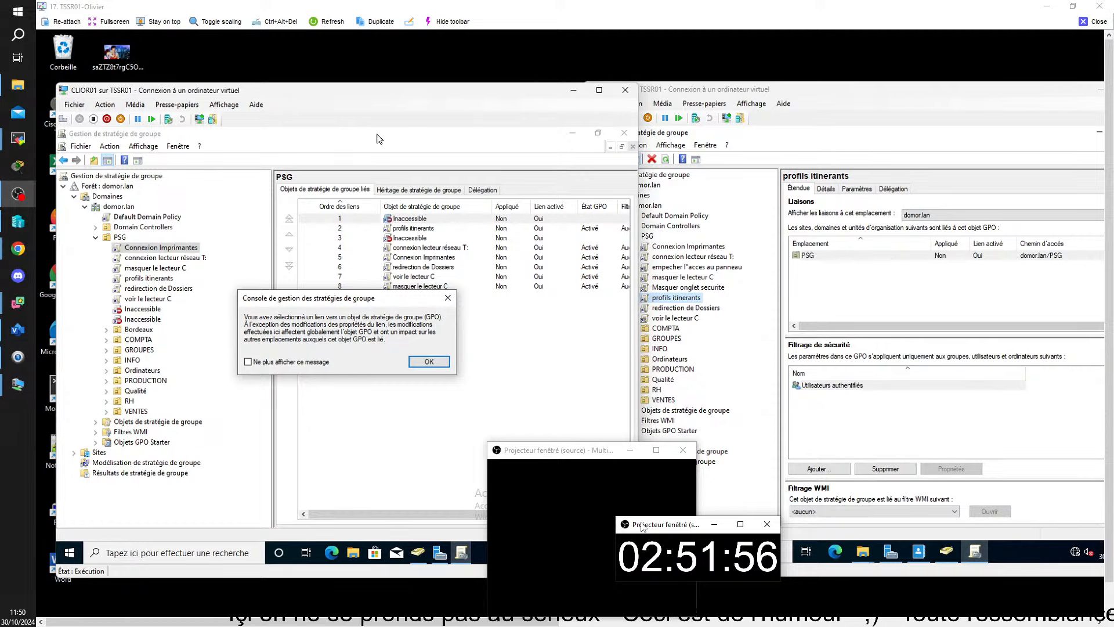
left_click(285, 362)
left_click(429, 361)
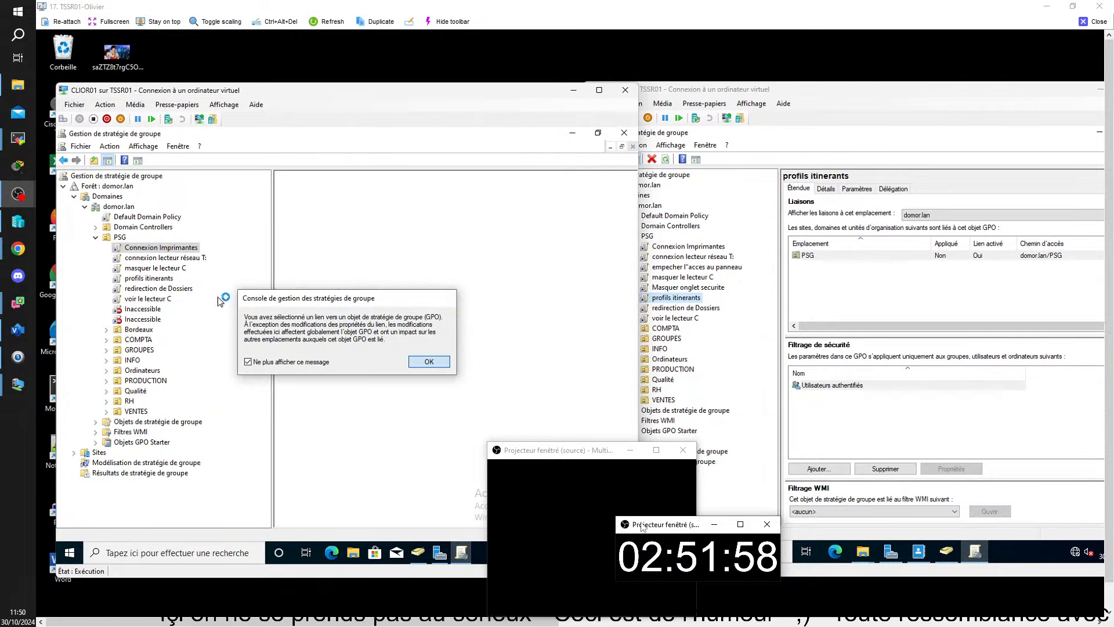
right_click(190, 249)
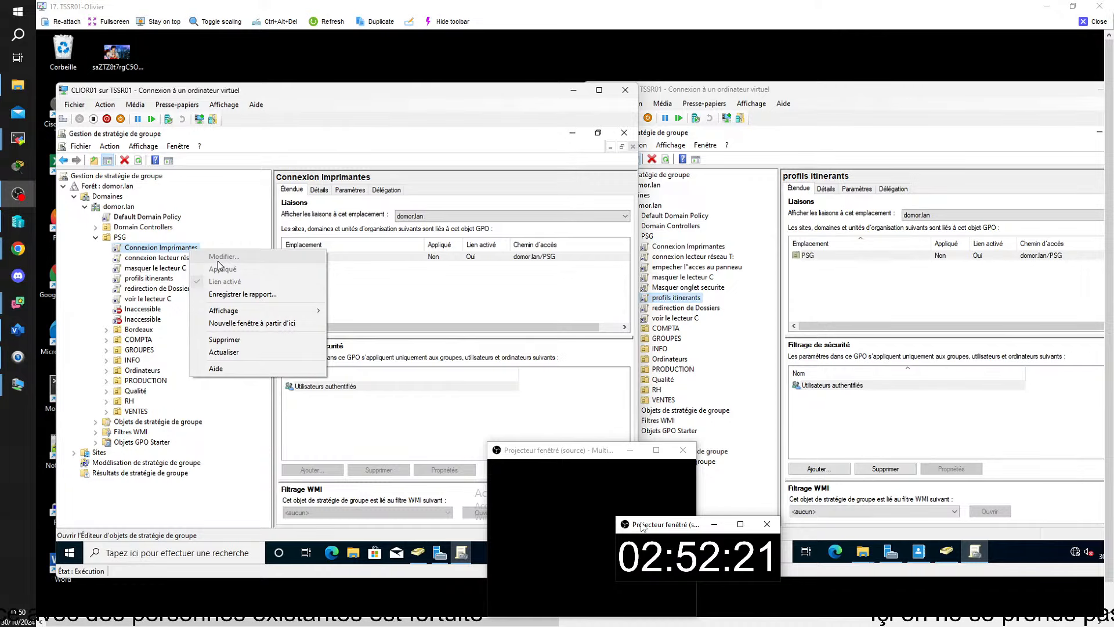
left_click(178, 423)
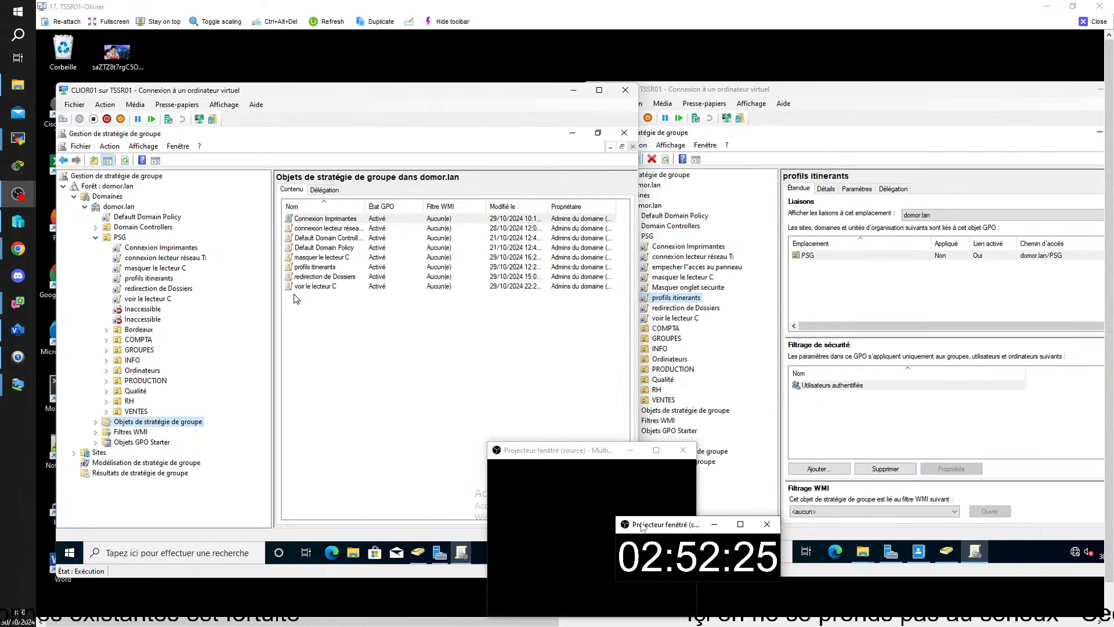
Expand the Bordeaux OU to reveal compta, GROUPES and VENTES, none with linked GPOs.
right_click(342, 219)
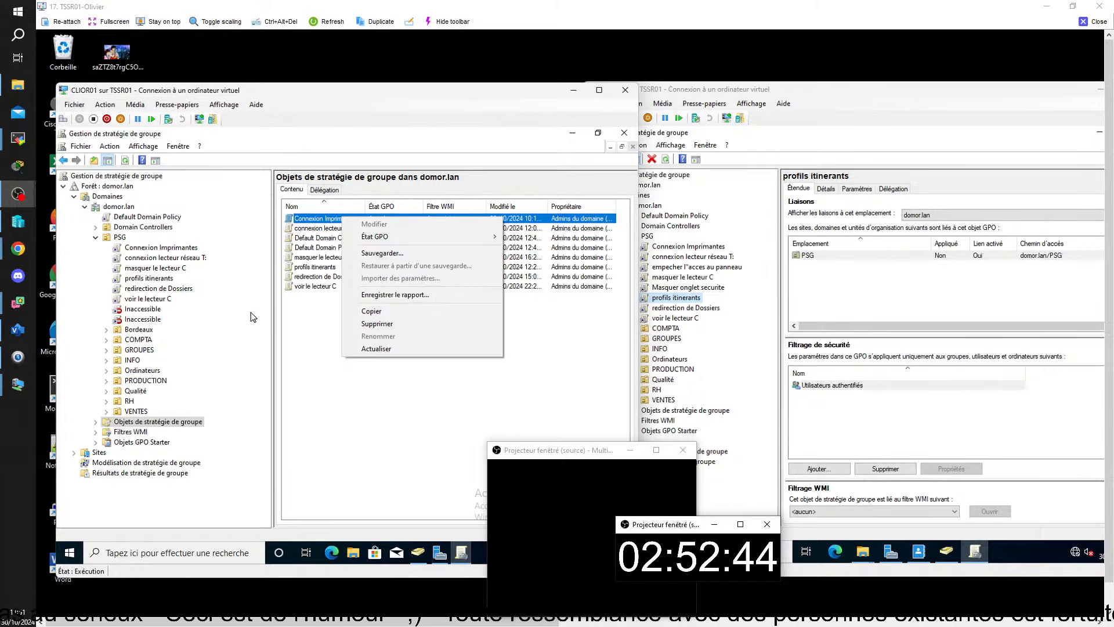
left_click(296, 353)
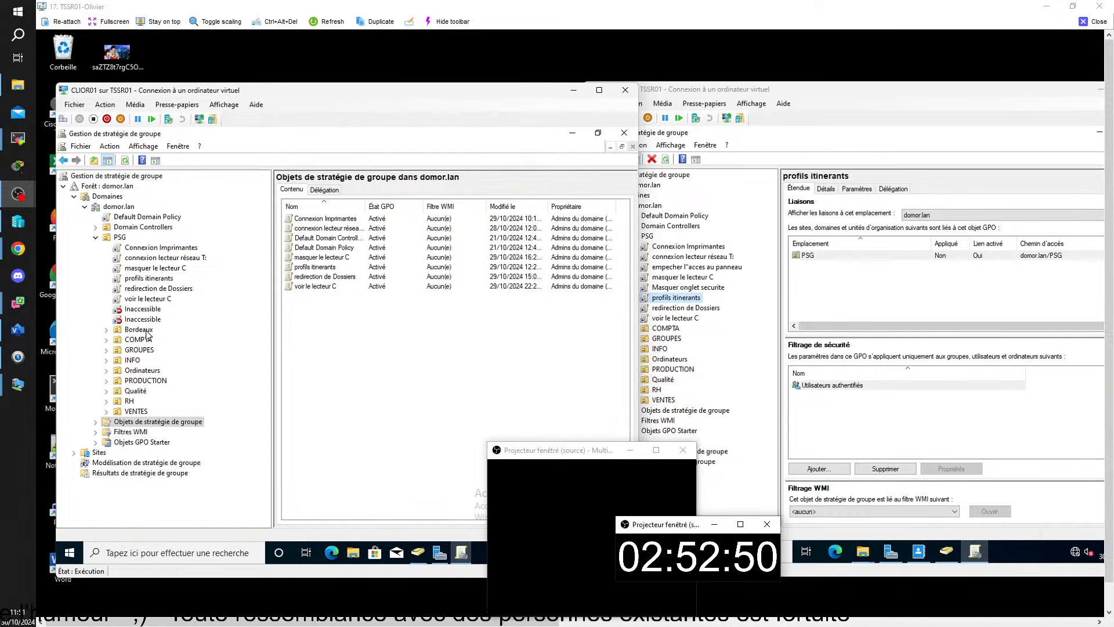
left_click(145, 331)
left_click(105, 330)
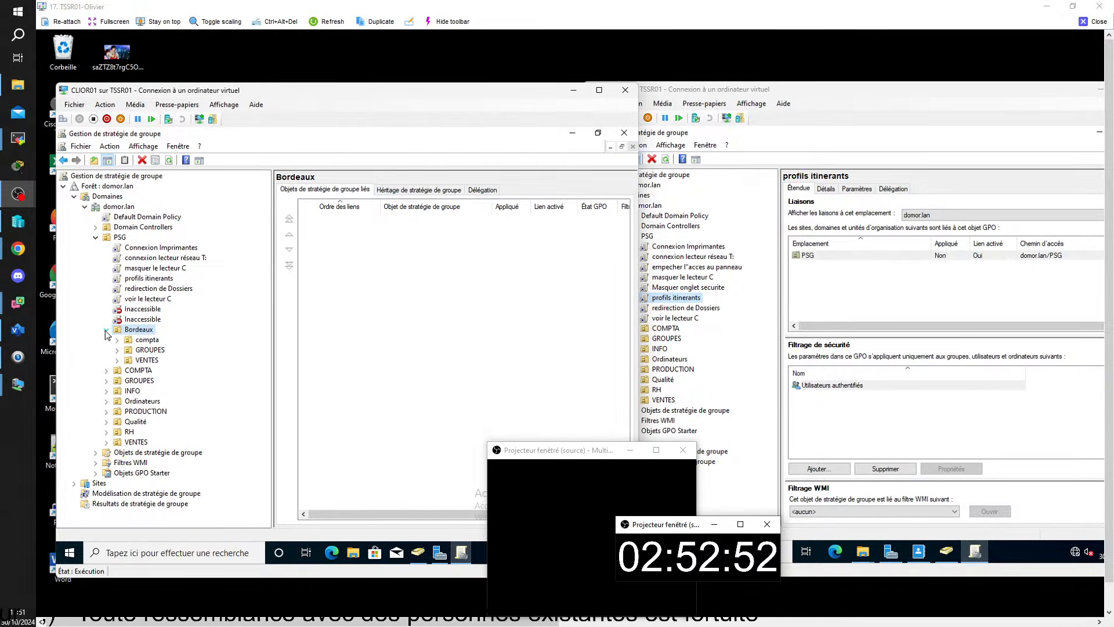
Link the existing masquer le lecteur C GPO to Bordeaux's VENTES OU at link order 1.
left_click(145, 360)
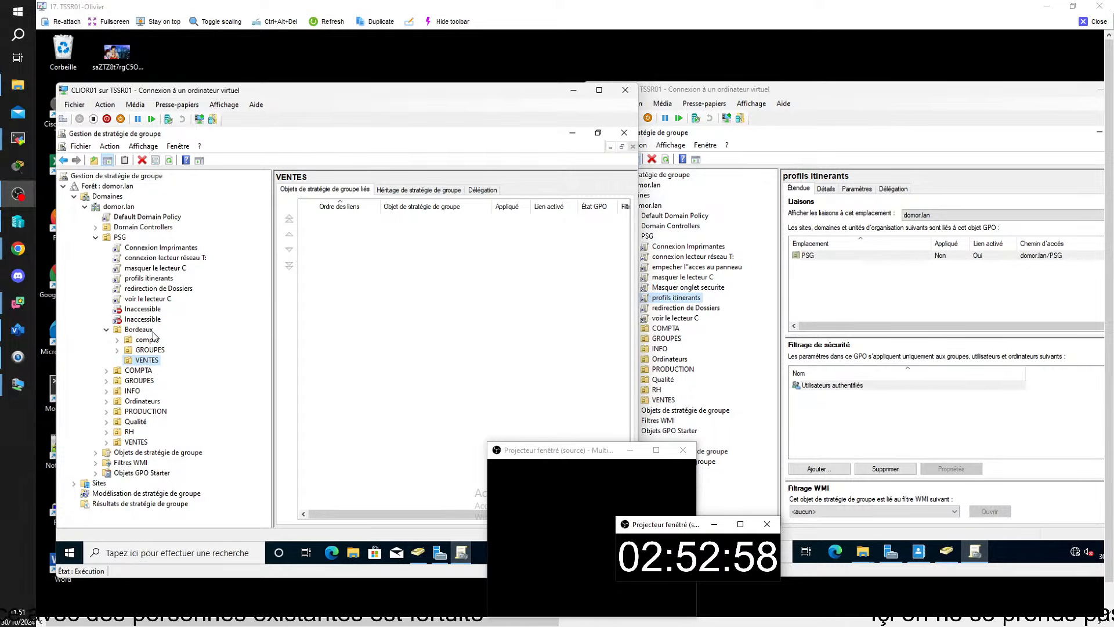
right_click(145, 360)
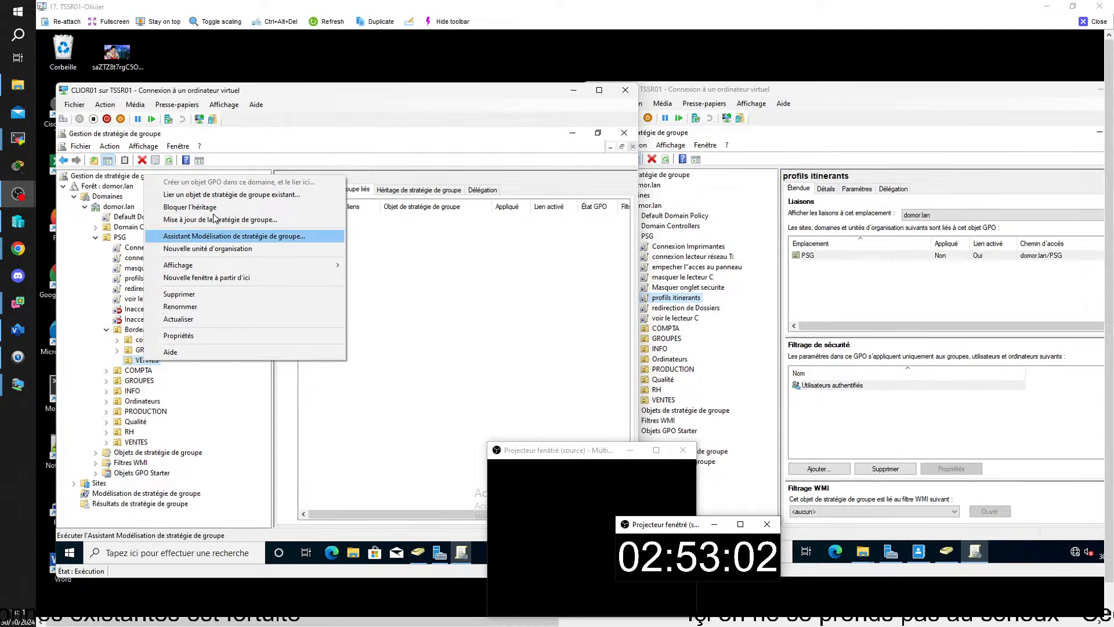
left_click(232, 194)
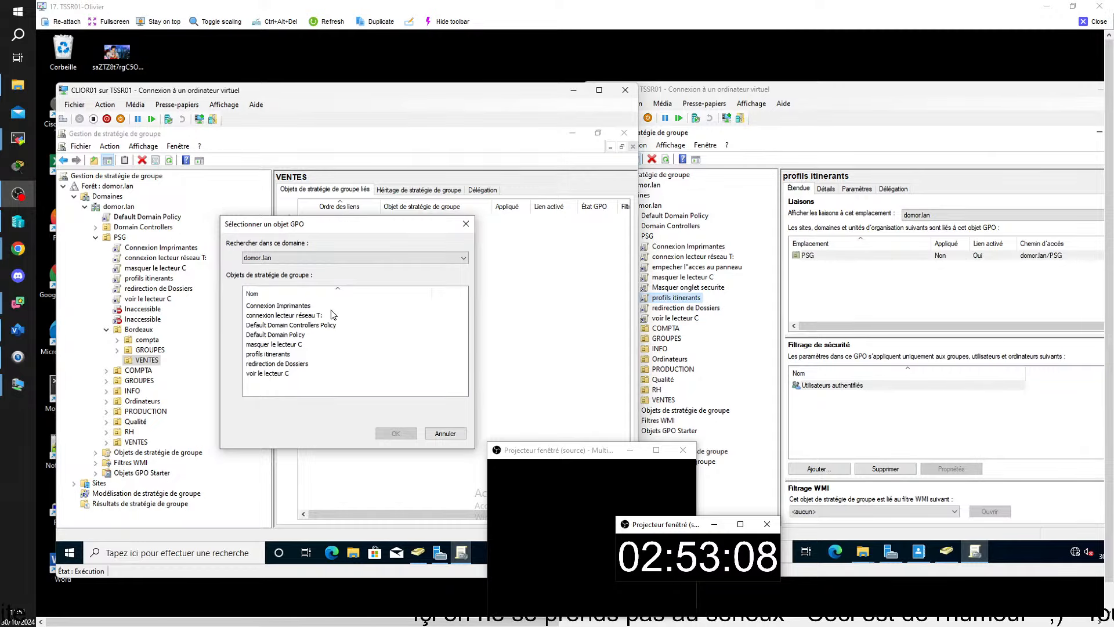
left_click(285, 316)
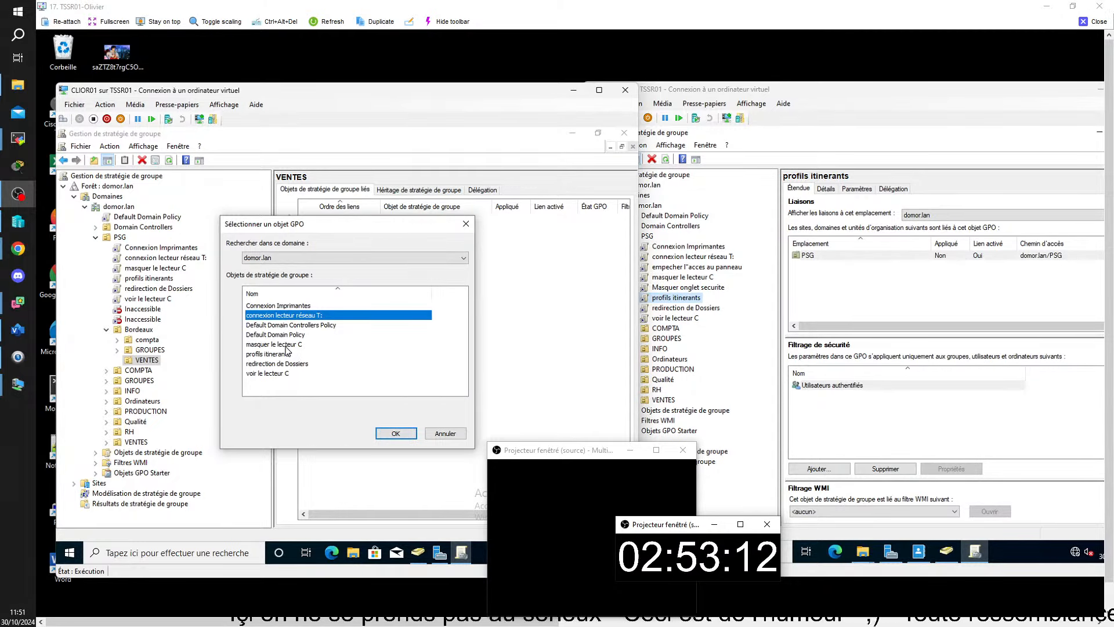
left_click(288, 344)
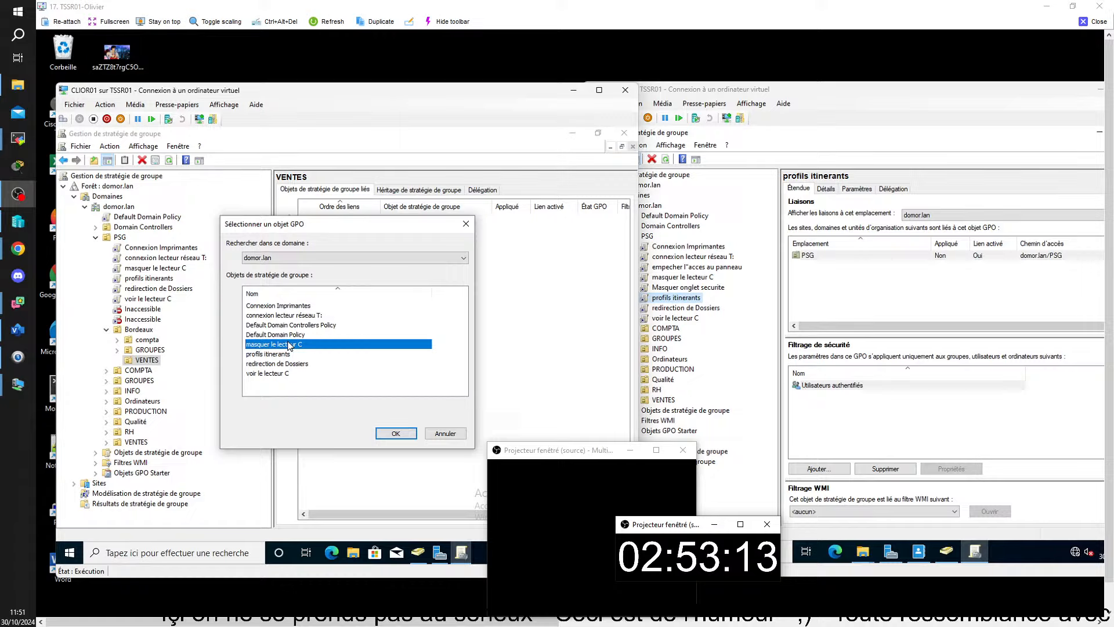
left_click(400, 437)
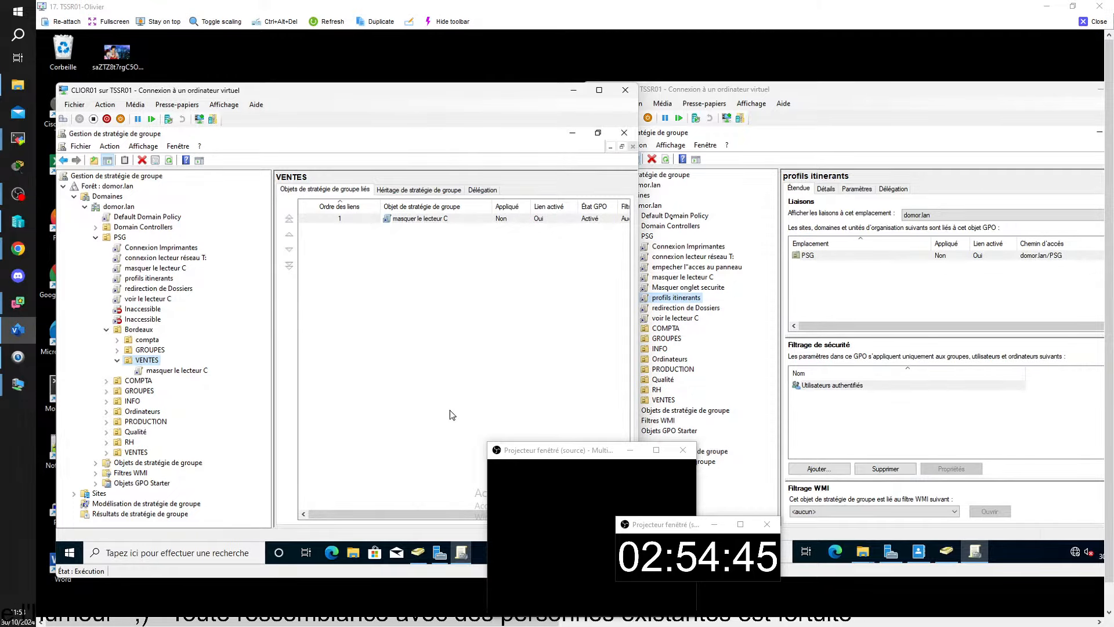
Close the TSSR01 remote viewer, revealing SRVCB01's empty BORDEAUX OU under PSG.
left_click(1092, 23)
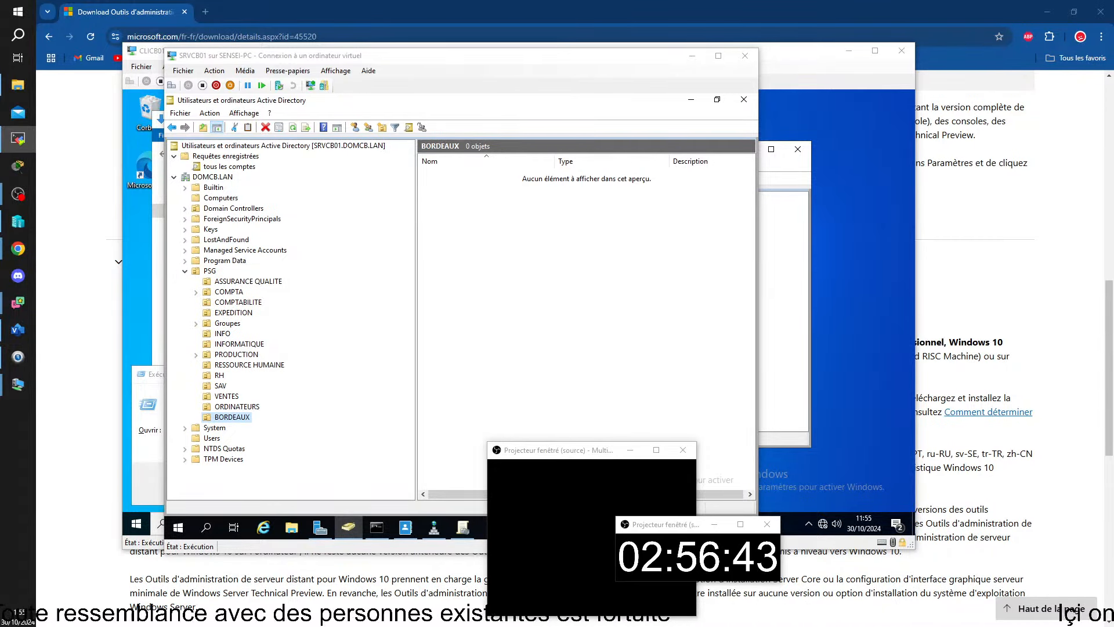
Bring the TSSR14 remote viewer on screen, showing a CLIMT01 user's Security permissions.
left_click_drag(1113, 197, 863, 9)
Maximize the TSSR14 session, review the user's properties, and close them to show Utilisateurs BX.
left_click(955, 9)
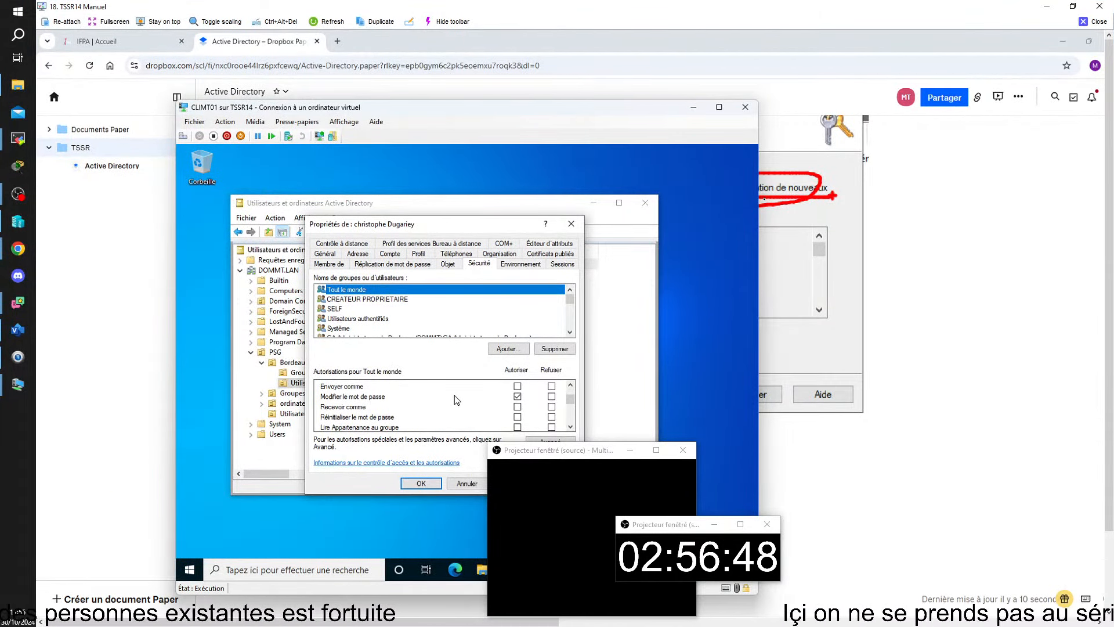
scroll(454, 395, "down", 3)
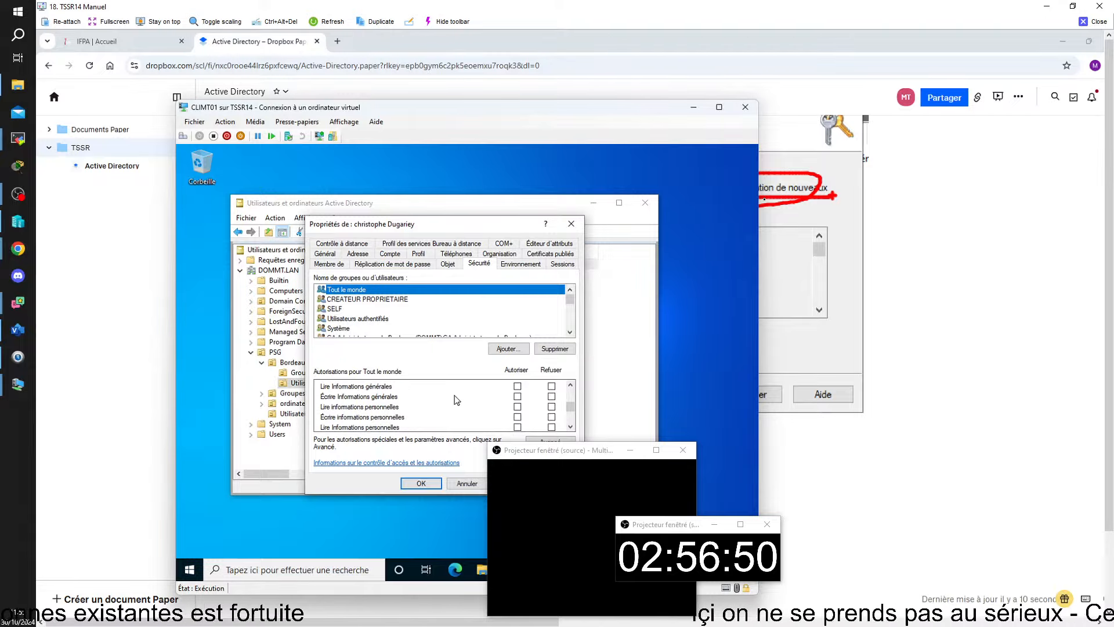
scroll(455, 395, "up", 3)
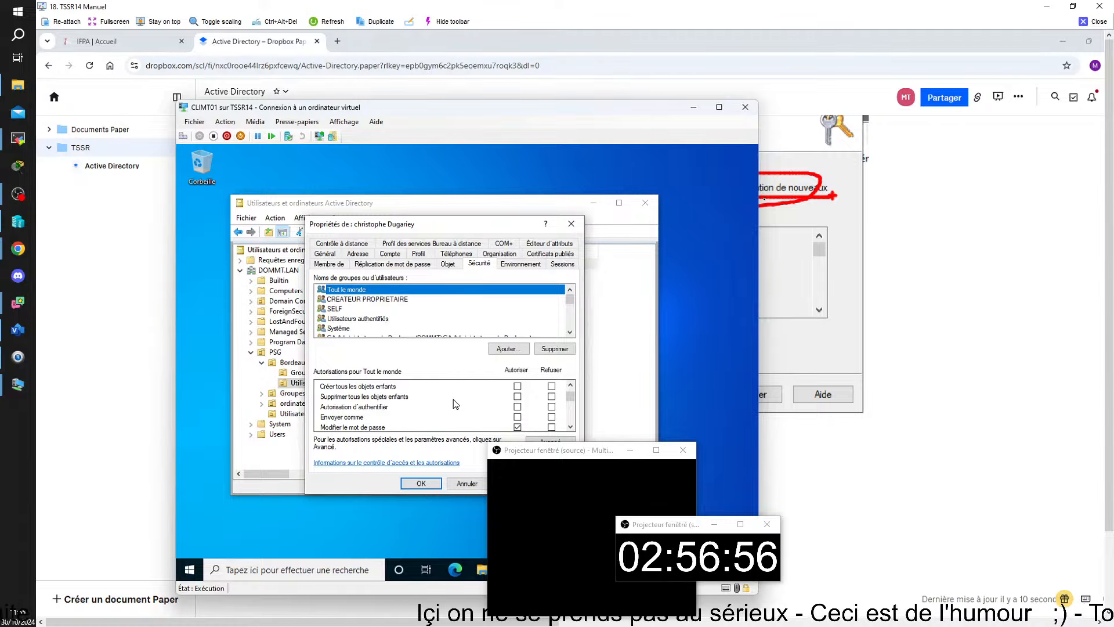
scroll(454, 399, "up", 2)
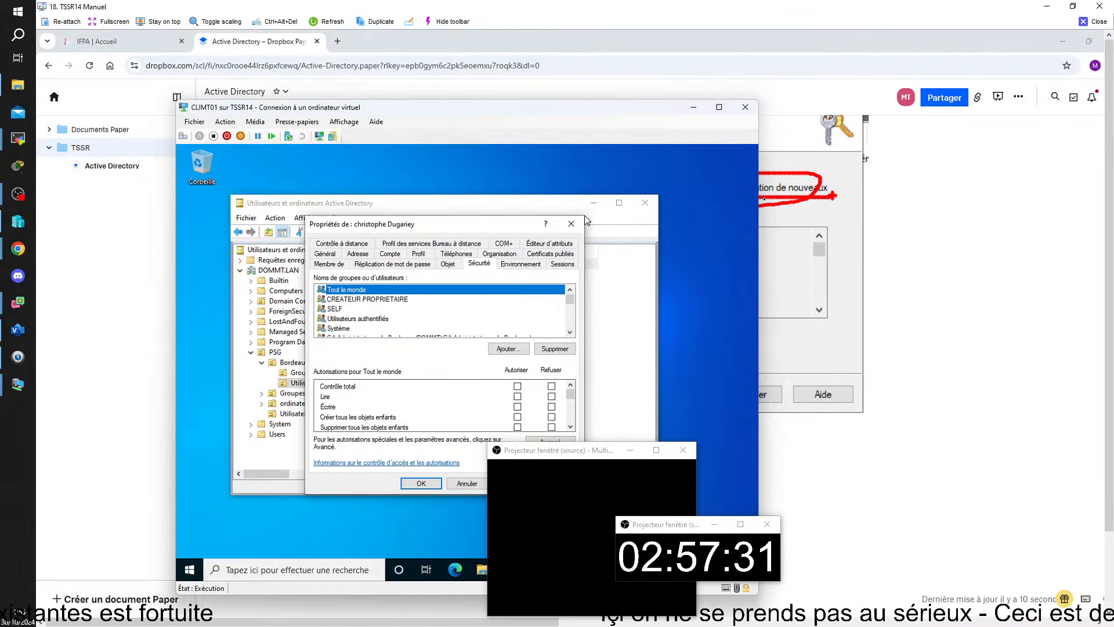
left_click(571, 224)
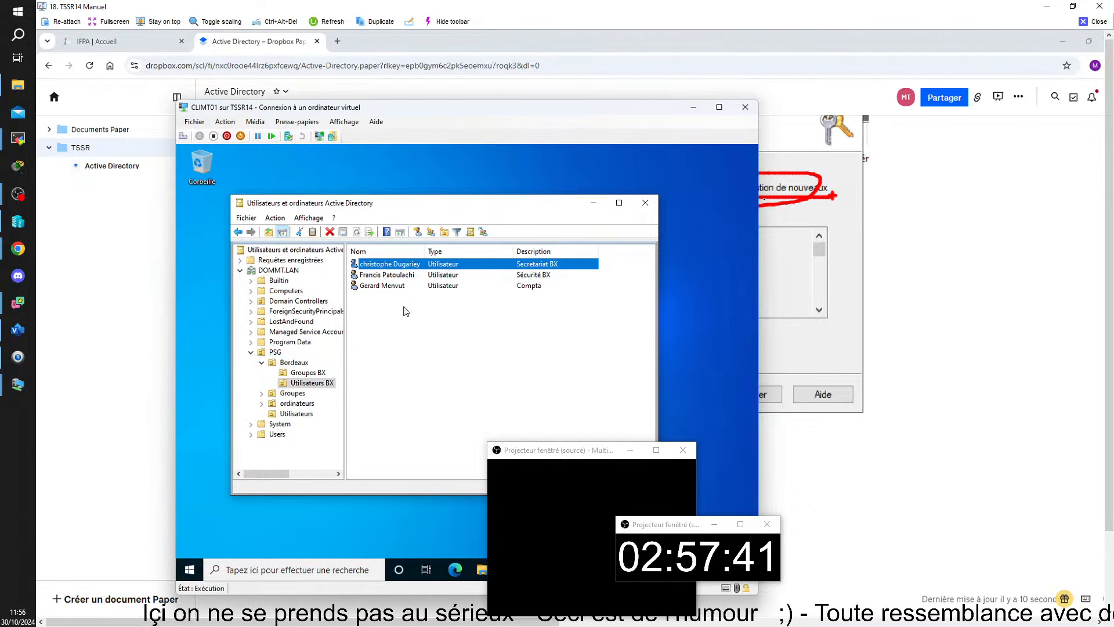
left_click(314, 372)
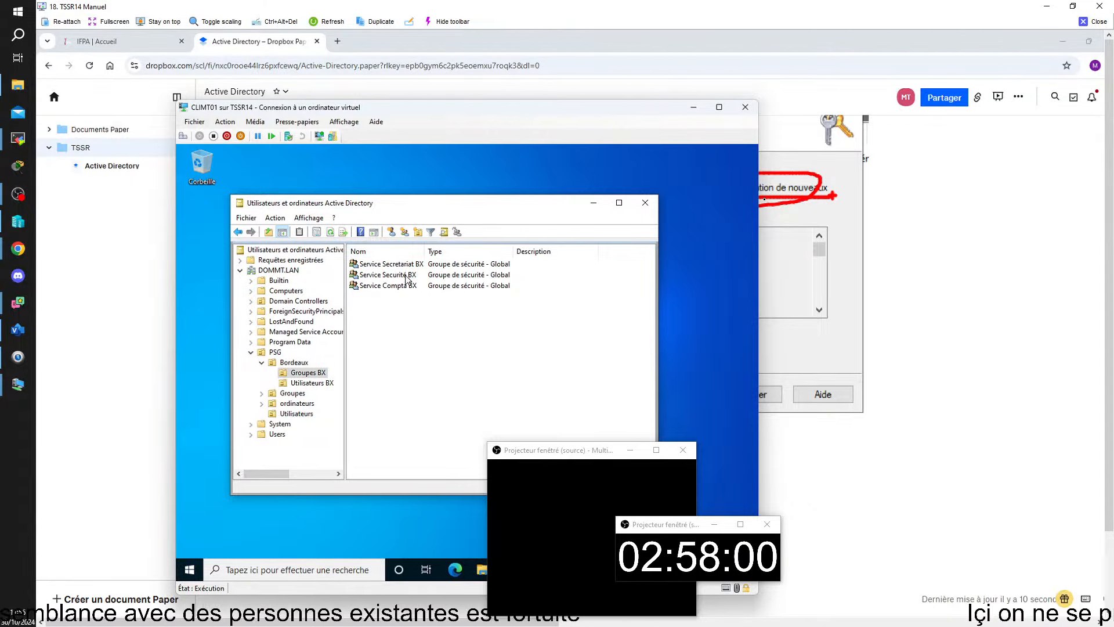
left_click(407, 276)
right_click(407, 278)
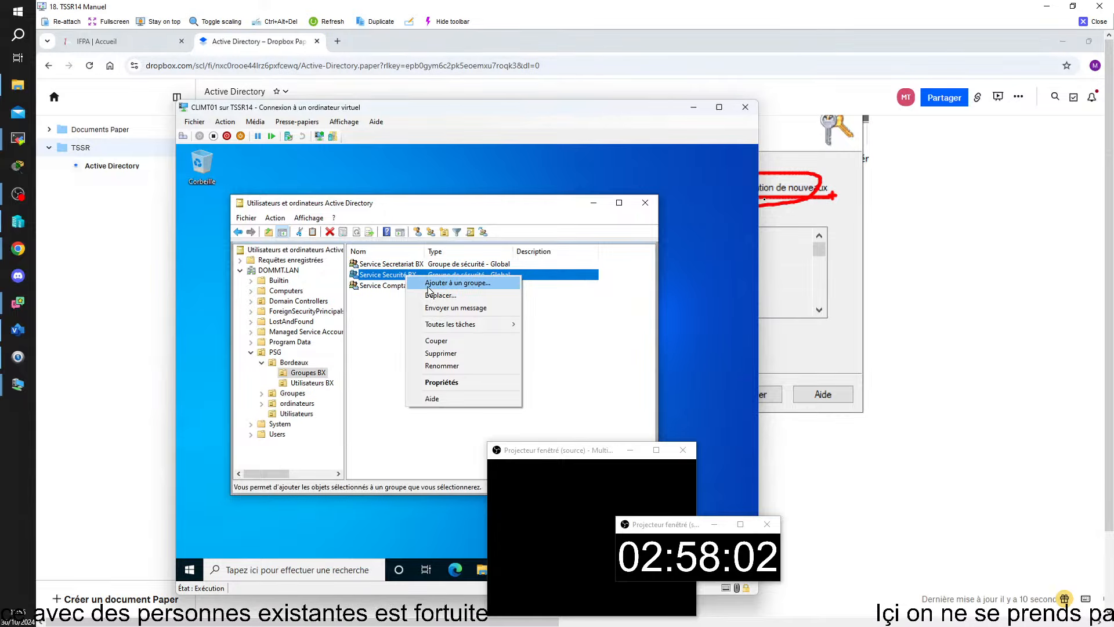
left_click(448, 383)
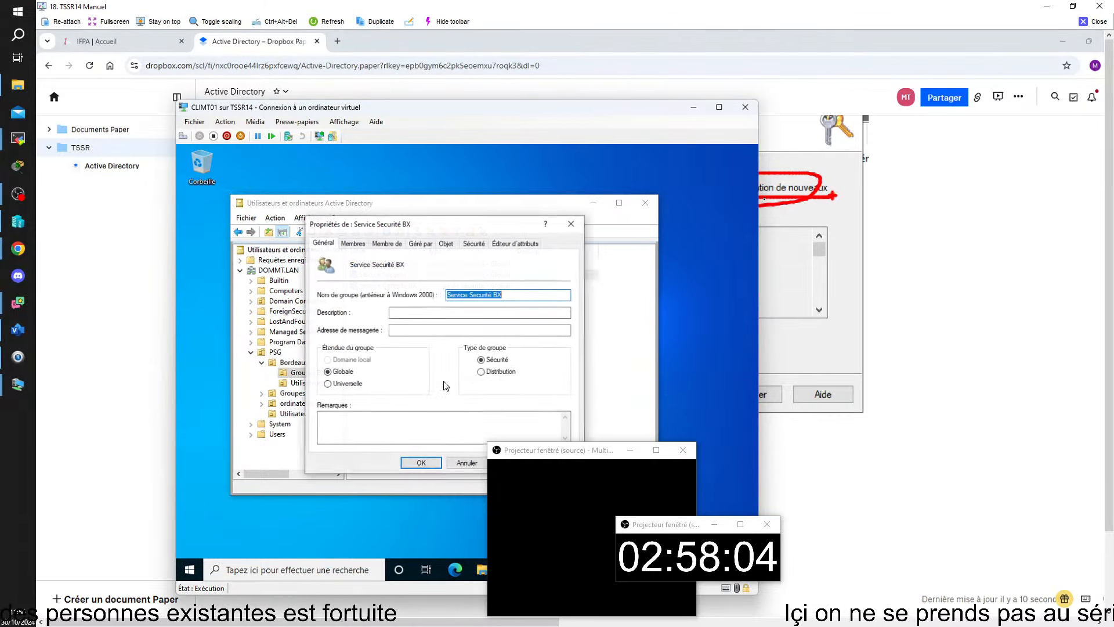
left_click(353, 244)
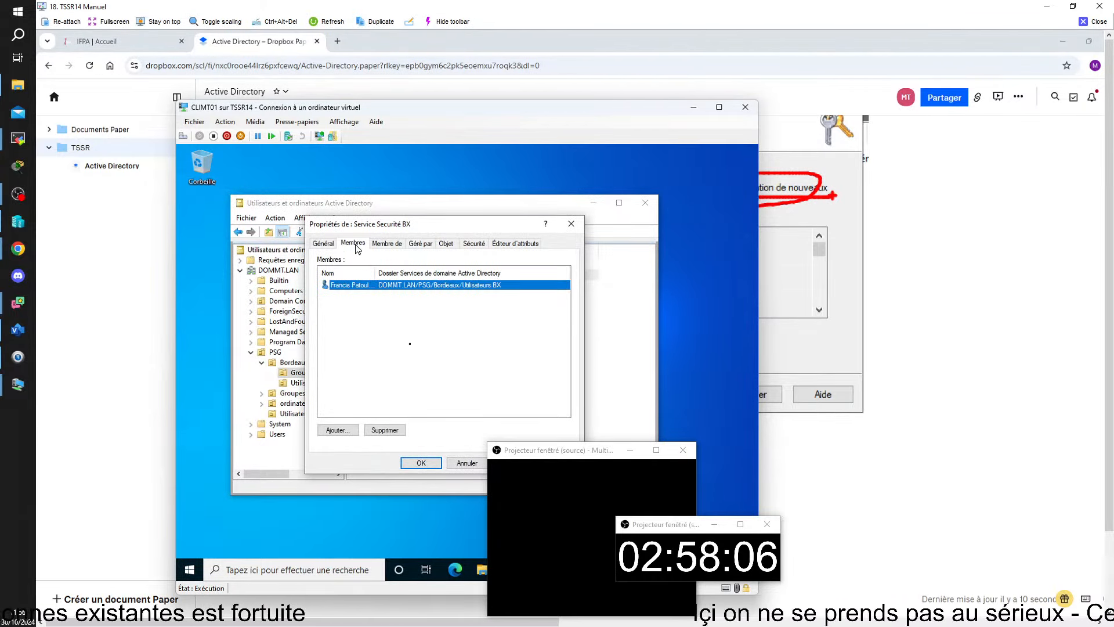
double_click(375, 273)
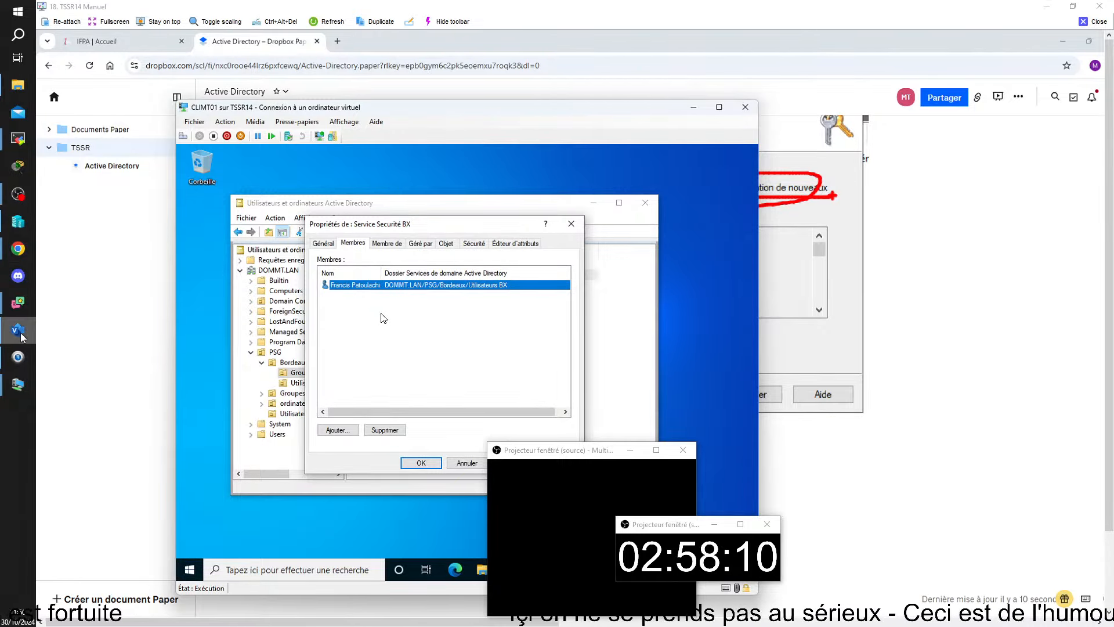
left_click(422, 462)
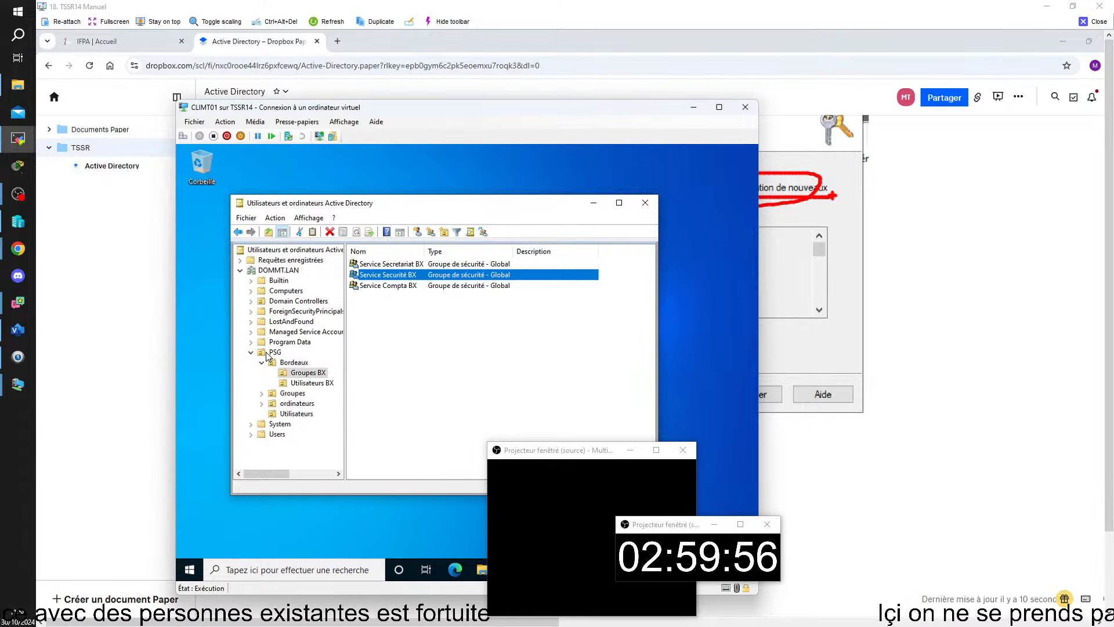
left_click_drag(1113, 208, 881, 16)
Maximize the TSSR03 session and move windows aside to show CACHER DIQUES LOCAUX's security filtering.
left_click(1003, 9)
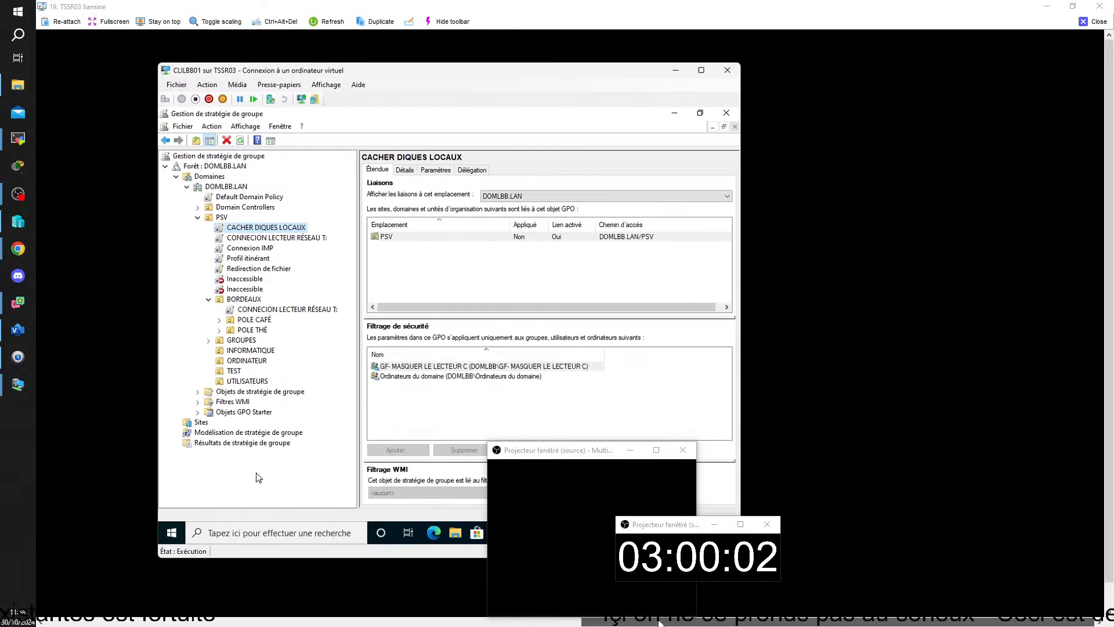
left_click_drag(568, 451, 936, 343)
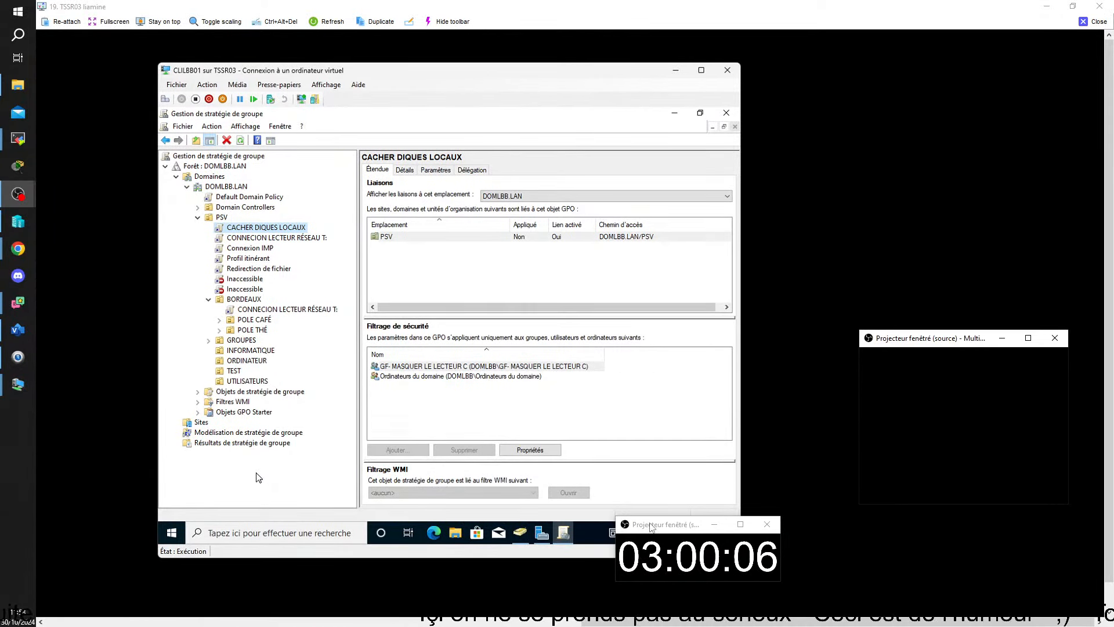
left_click_drag(649, 524, 944, 509)
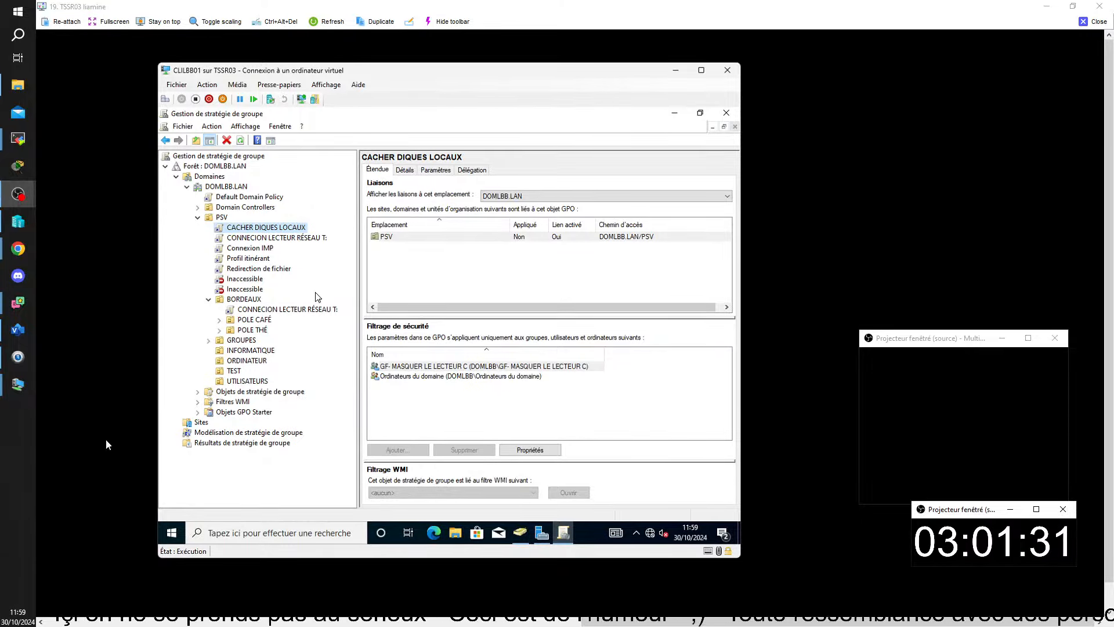
Close the TSSR03 viewer and minimize the TSSR14 viewer, bringing the Visio network diagram forward.
left_click(1095, 22)
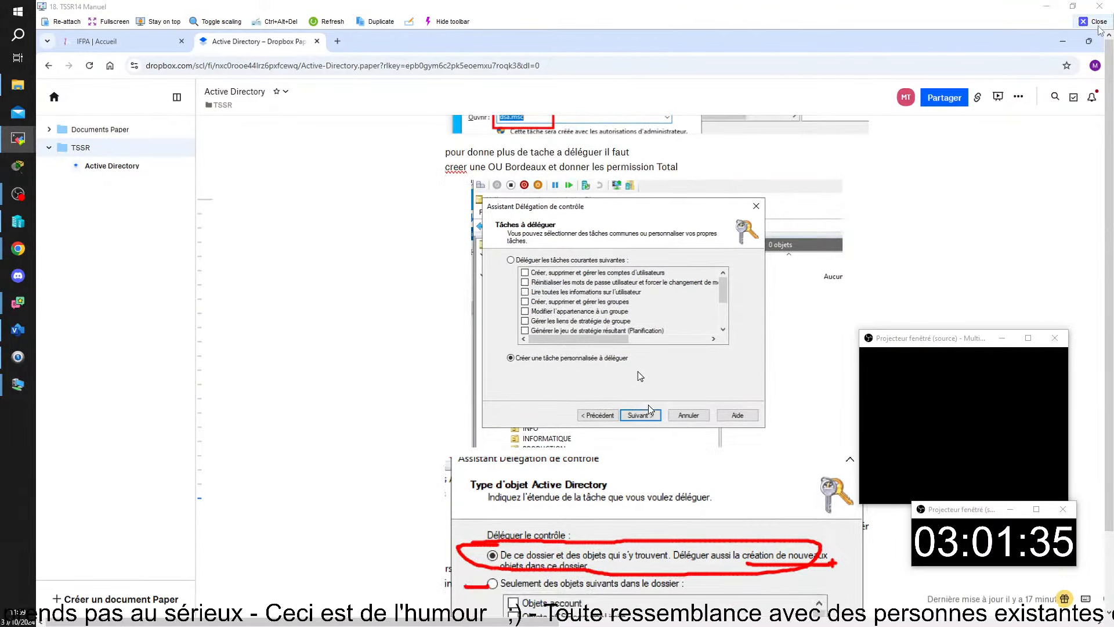
left_click(1039, 5)
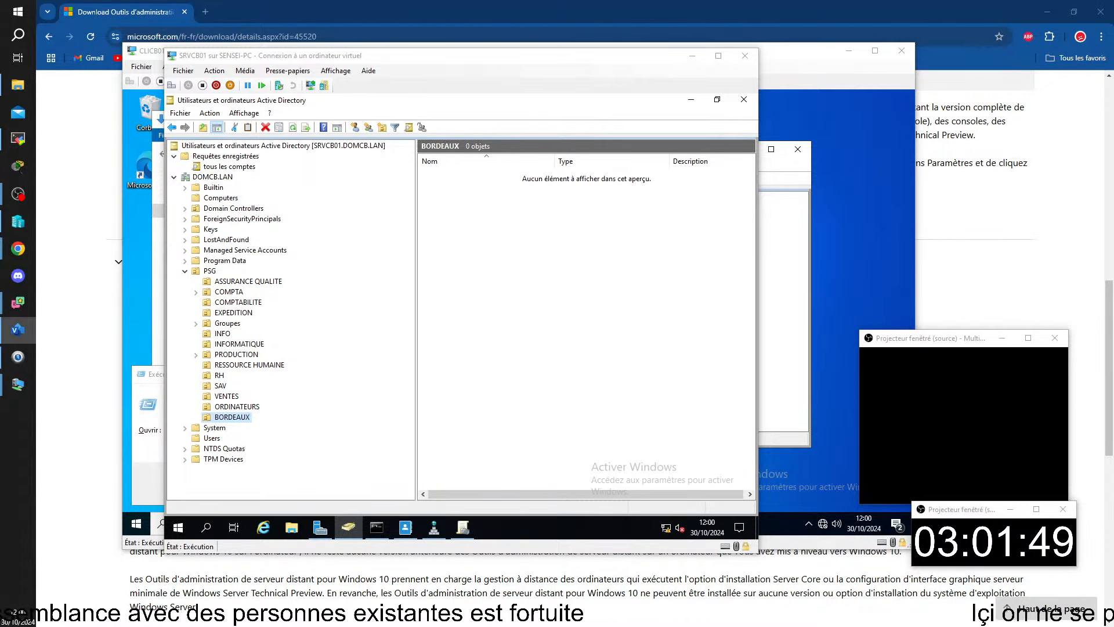
left_click(18, 329)
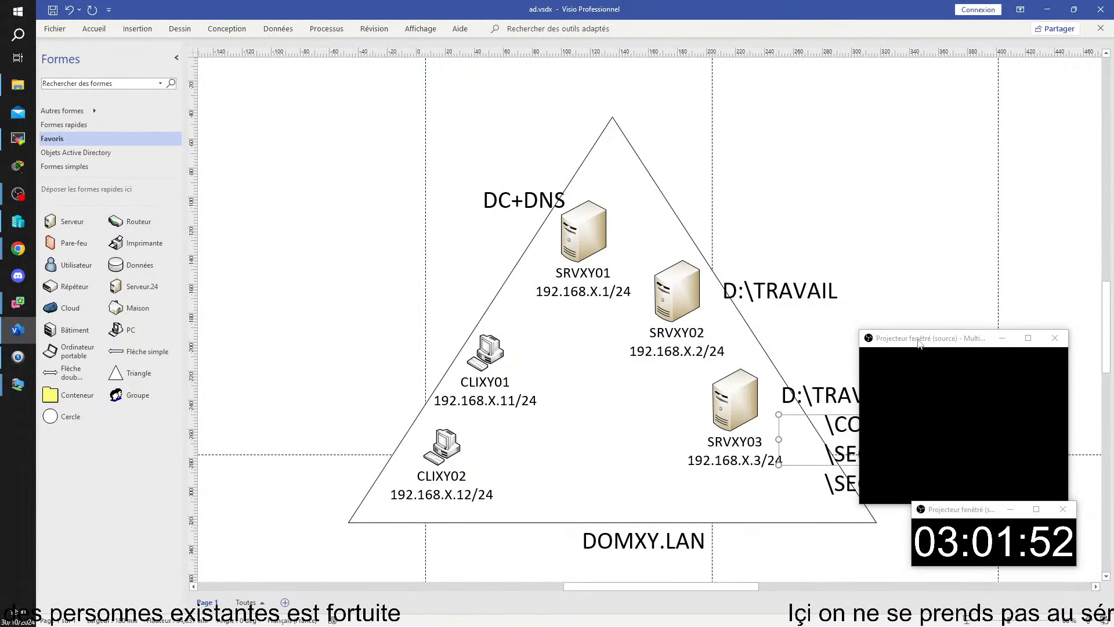
Deselect the SRVXY03 folder text, move windows aside, and switch to trainee TSSR09's remote view.
left_click(932, 216)
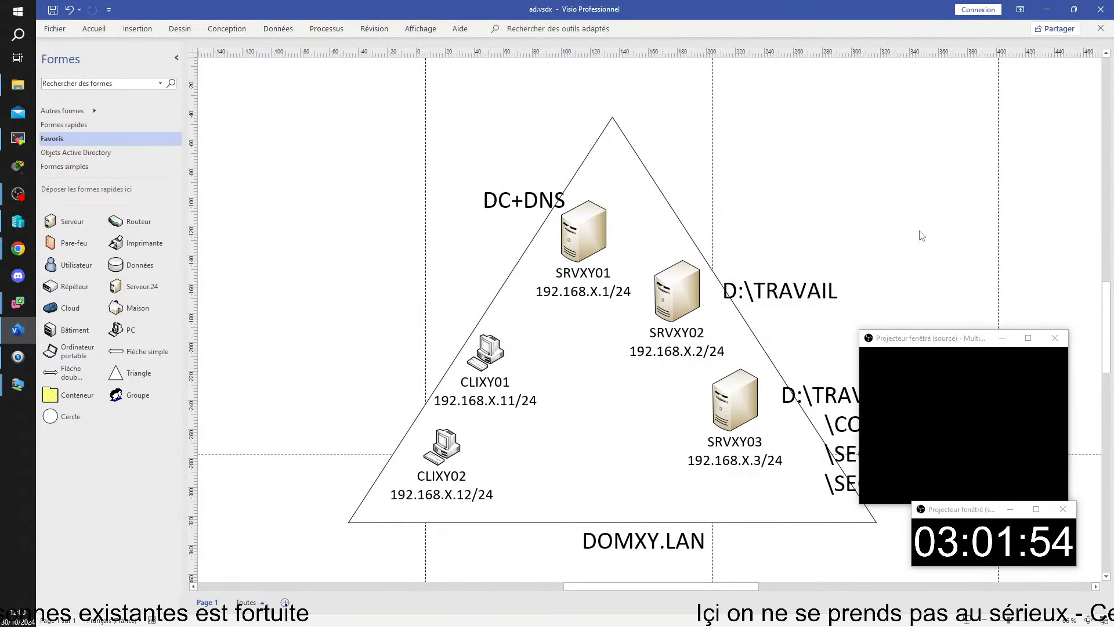
left_click_drag(927, 344, 117, 409)
left_click_drag(954, 510, 102, 356)
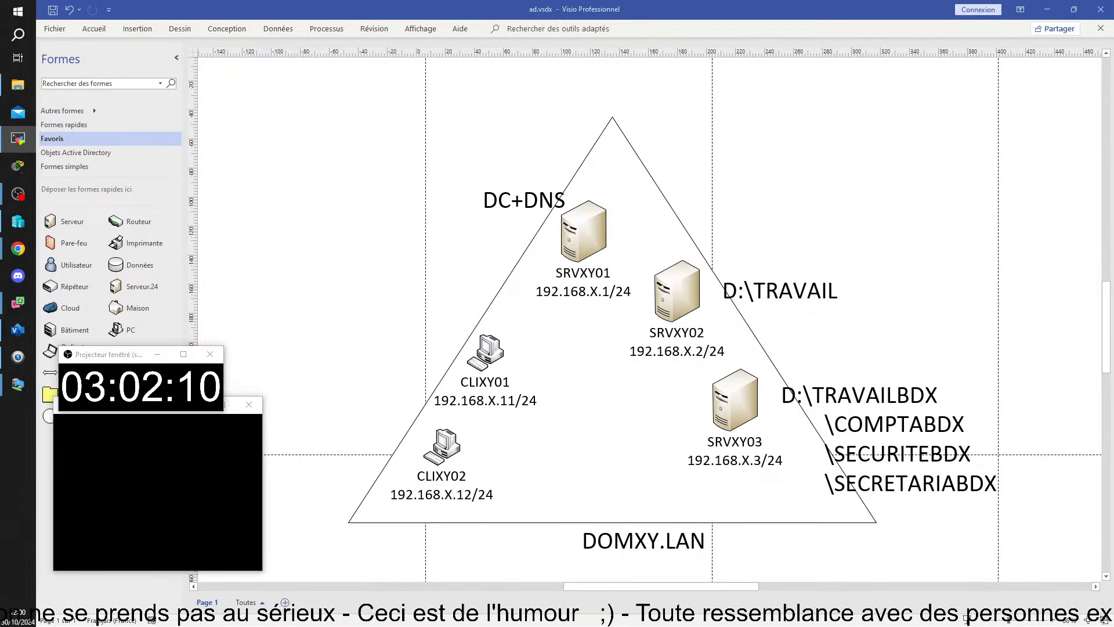
key("alt+Tab")
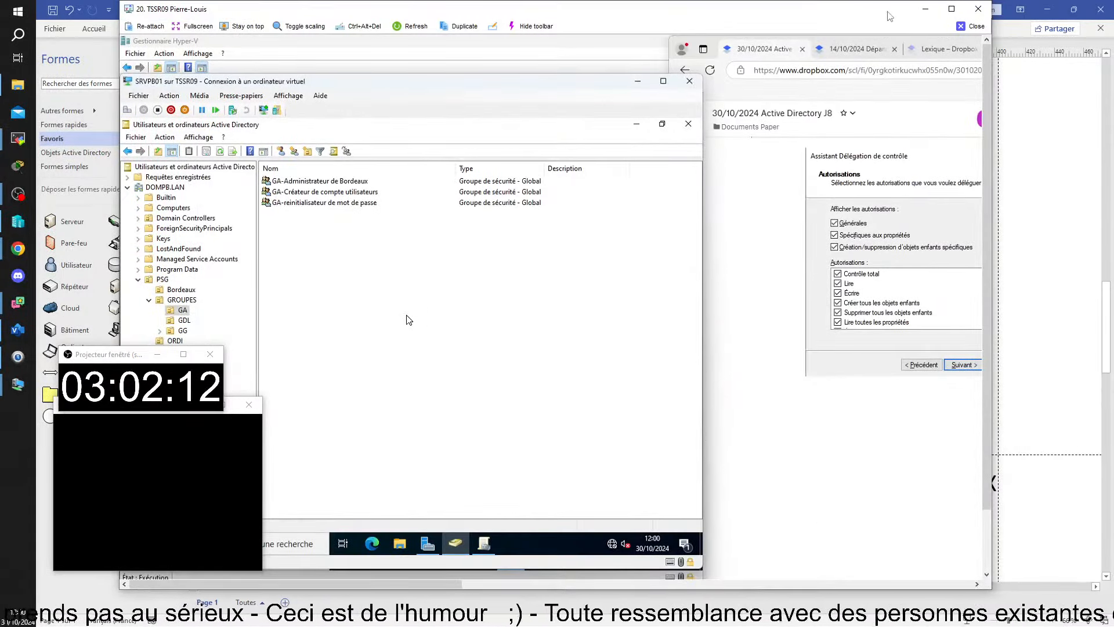
Maximize the TSSR09 viewer and bring the CLIPB01 VM in front of SRVPB01.
left_click(952, 9)
left_click(254, 573)
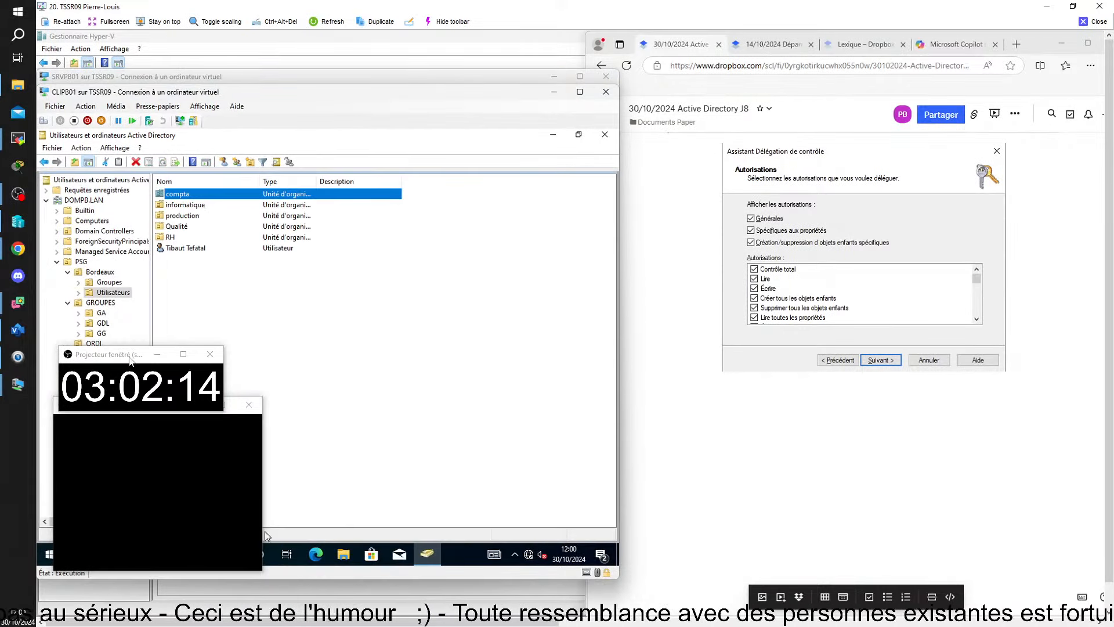
left_click_drag(129, 360, 953, 470)
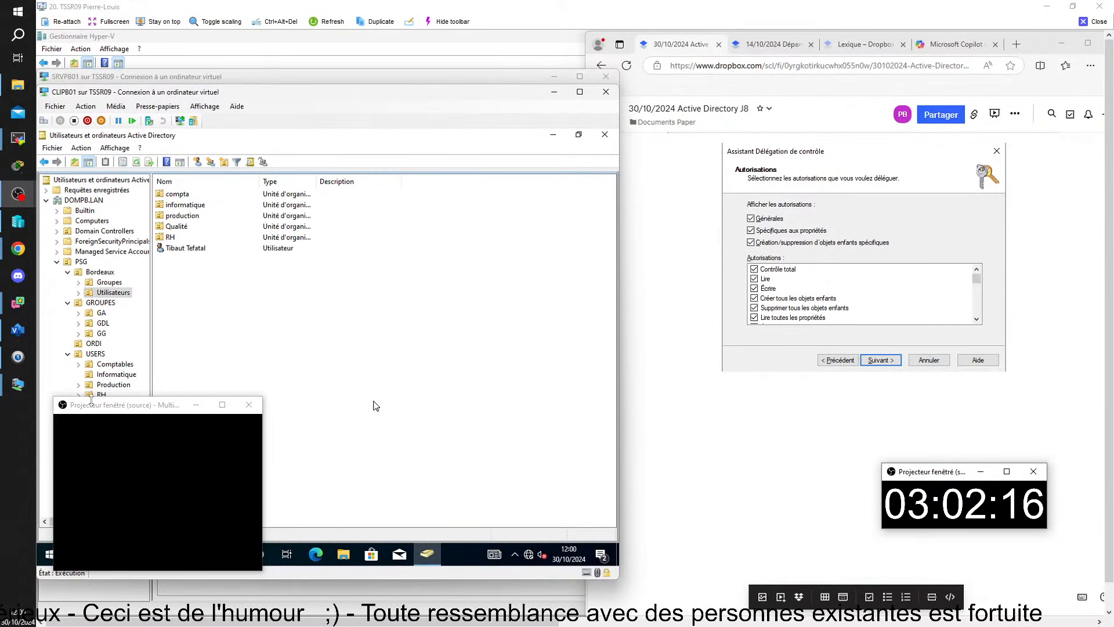
left_click_drag(91, 399, 902, 319)
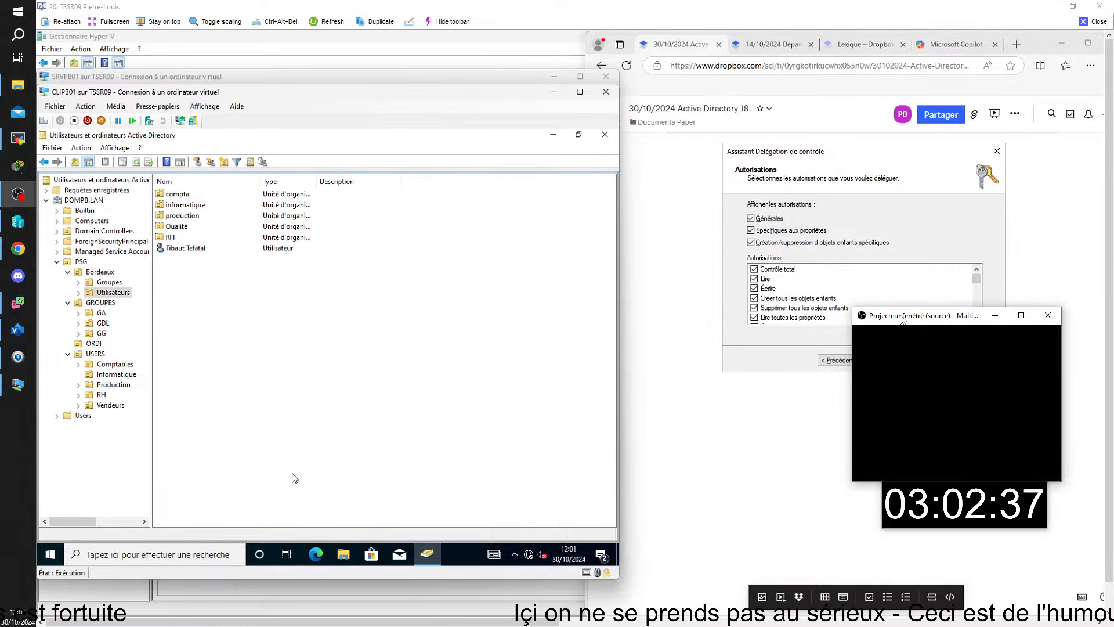
Search 'serveur' on the client VM and launch Server Manager.
left_click(193, 556)
type("serveur")
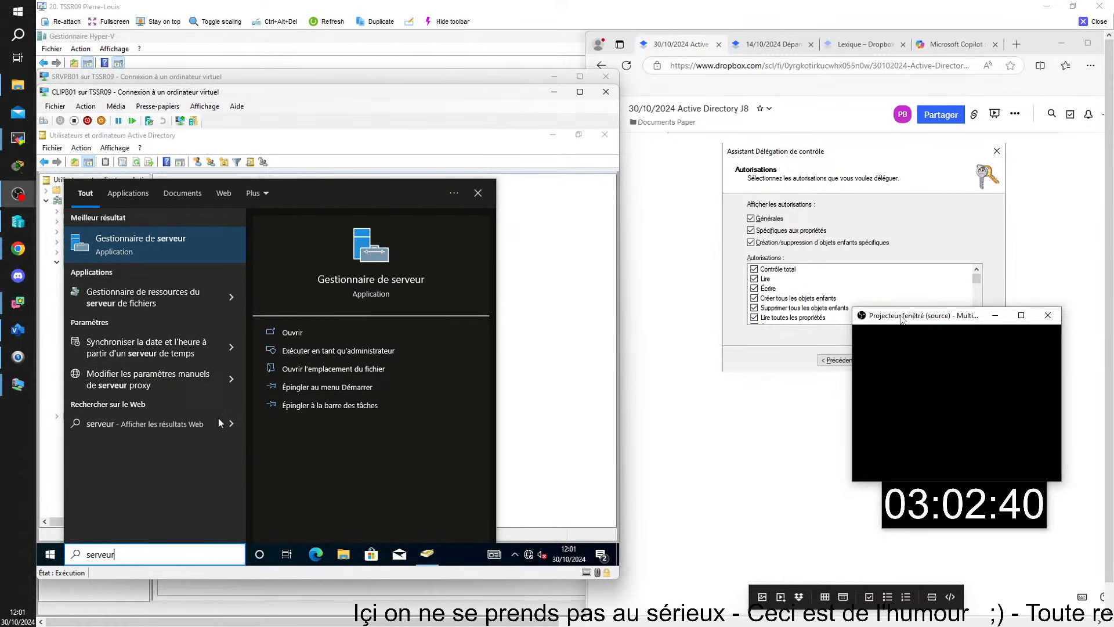
left_click(157, 246)
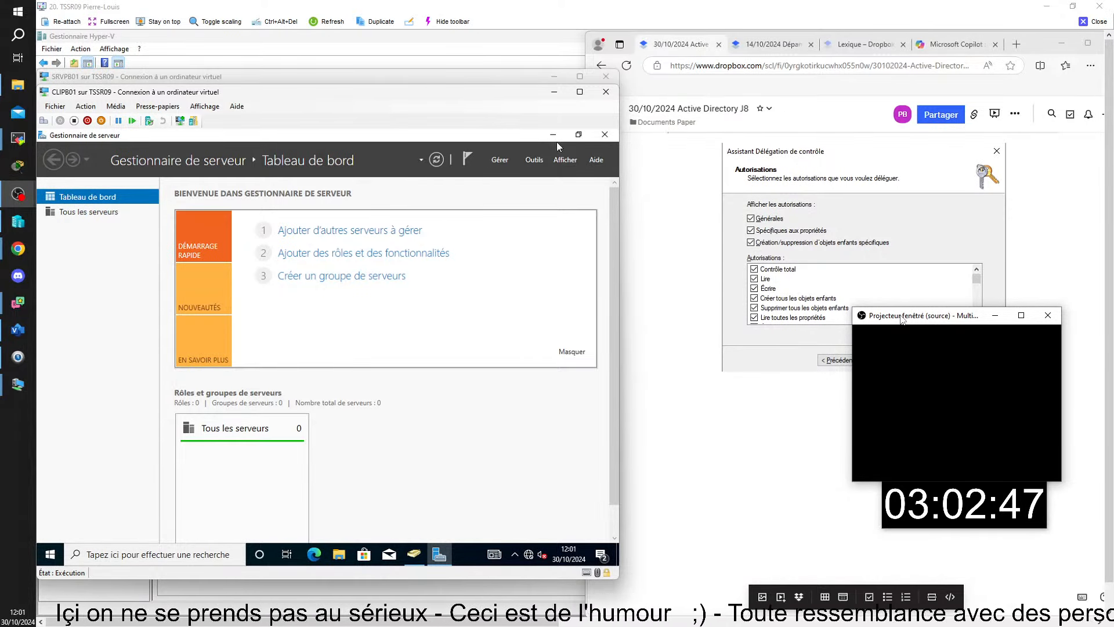
Open Group Policy Management from the Outils menu, maximize it, and expand the DOMPB.LAN forest.
left_click(537, 161)
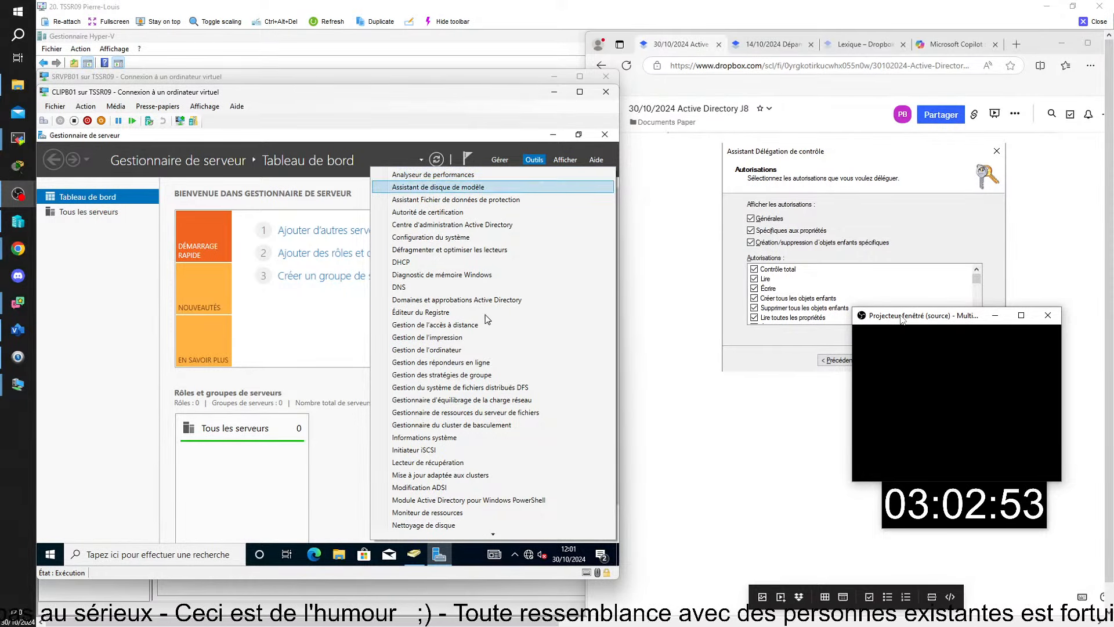
left_click(442, 374)
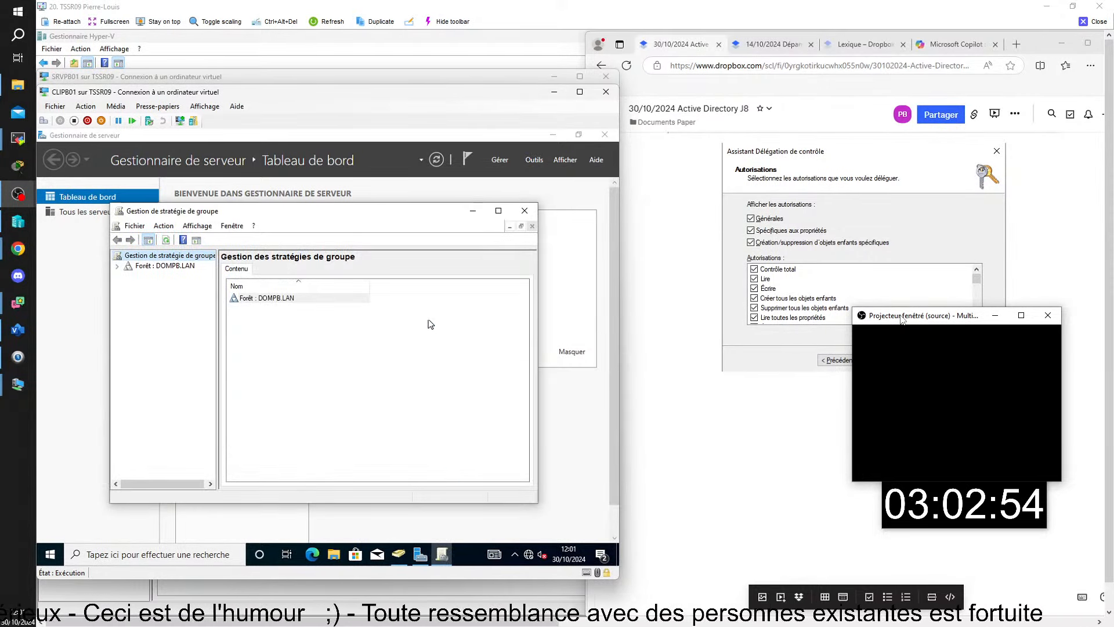
left_click(498, 213)
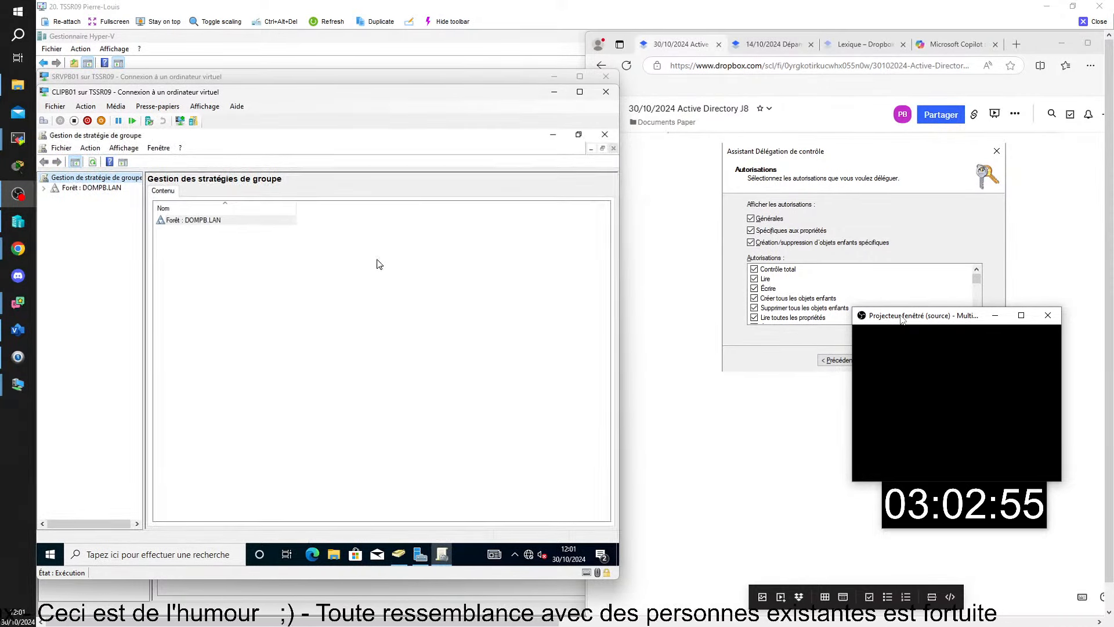
left_click(43, 187)
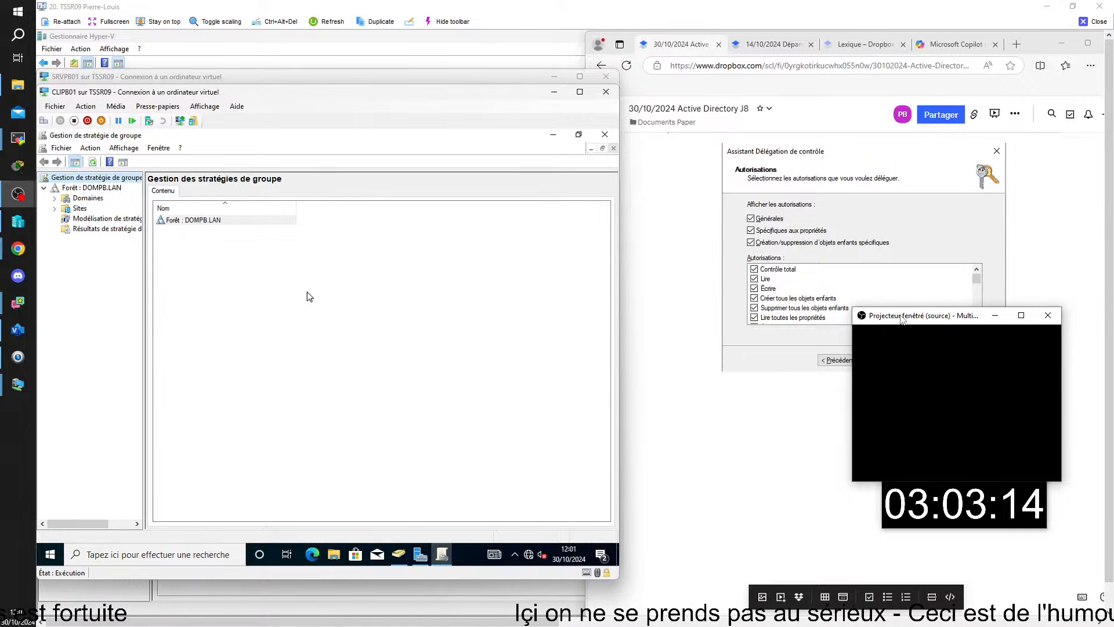
Type 'est' in the Dropbox Paper notes, then close the TSSR09 remote viewer.
left_click(767, 431)
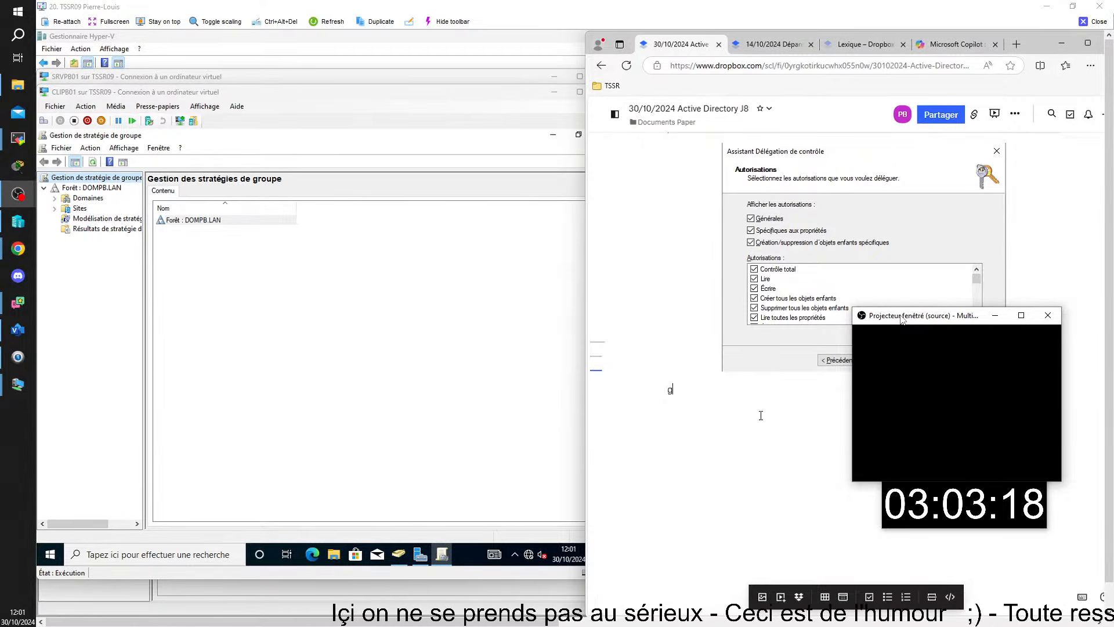
type("estion de stra")
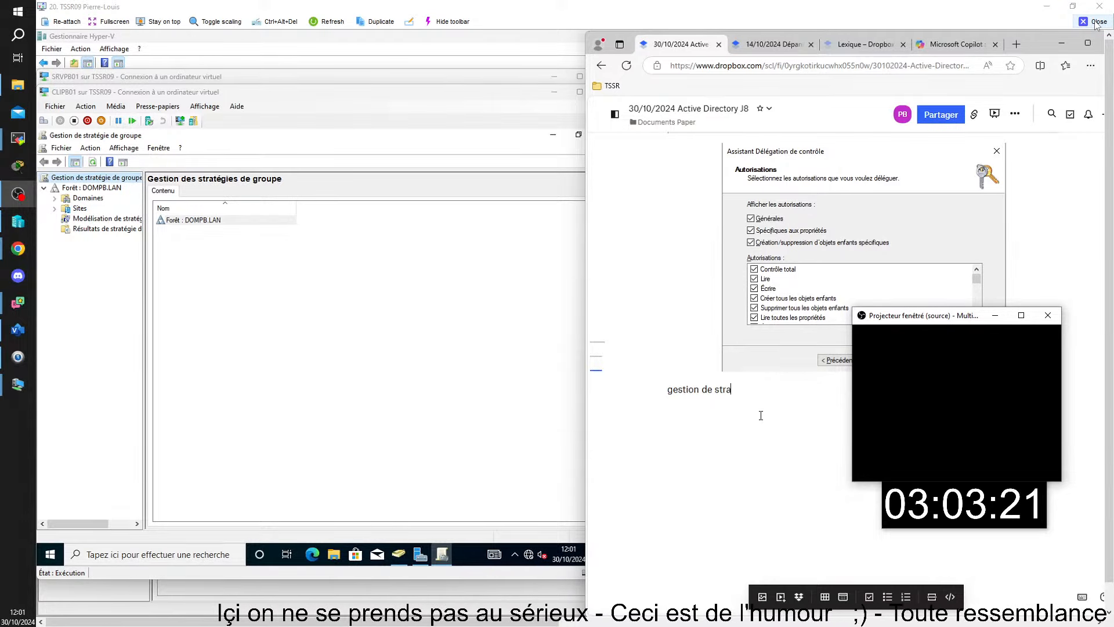
left_click(1093, 22)
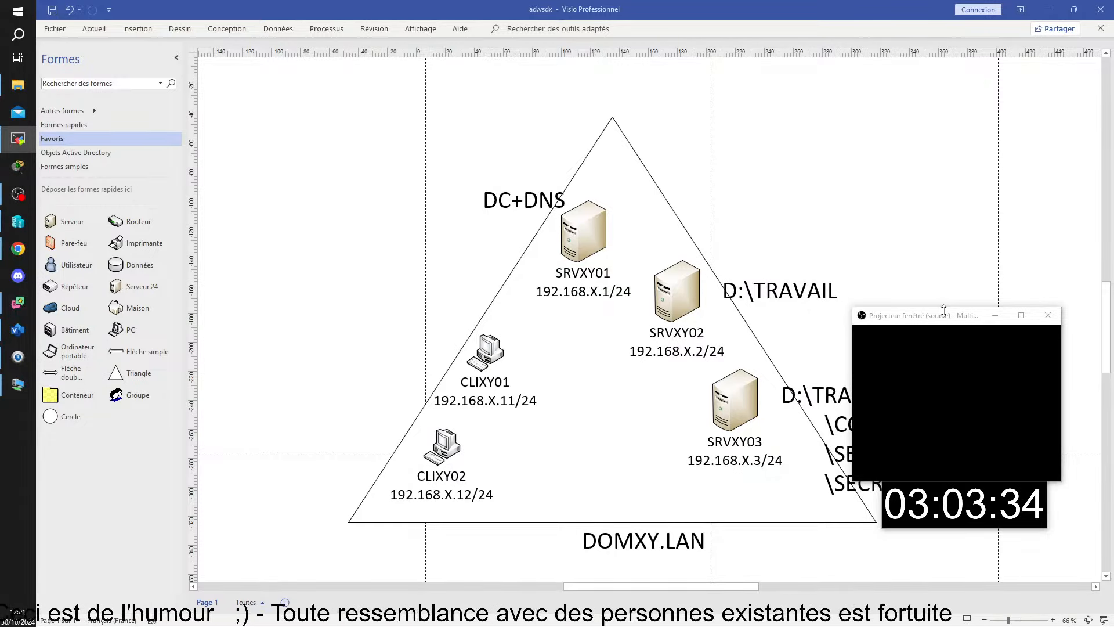
Bring up trainee TSSR13's remote view showing the \\srvms01 run prompt on CLIMS01.
left_click_drag(949, 317, 956, 161)
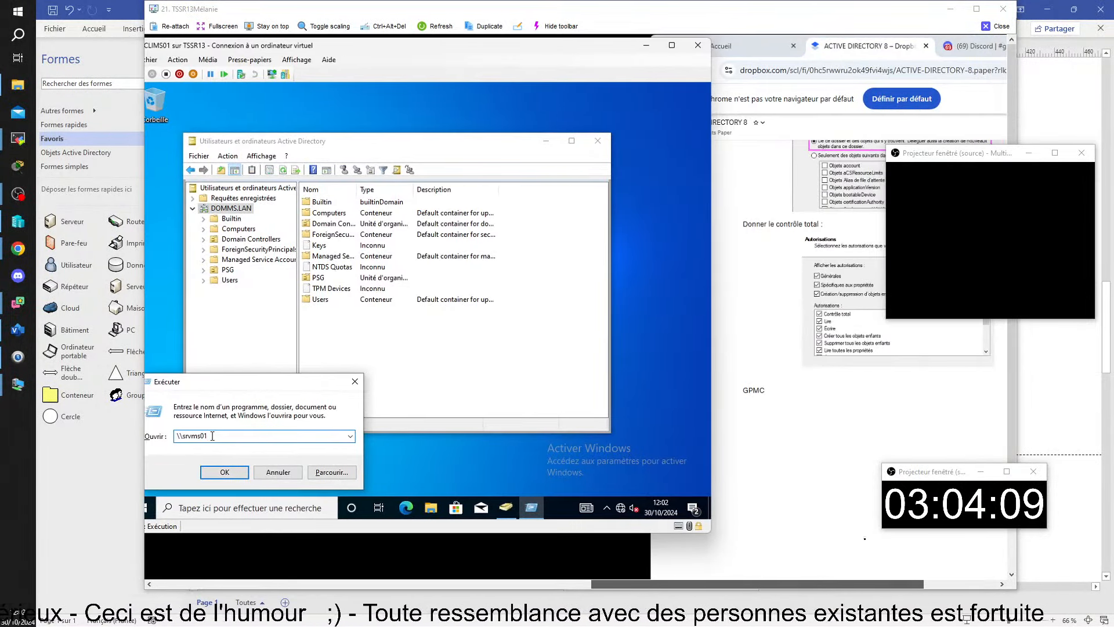
Dismiss the run prompt, search 'SERVEUR', and launch Group Policy Management from Server Manager's tools.
key("Escape")
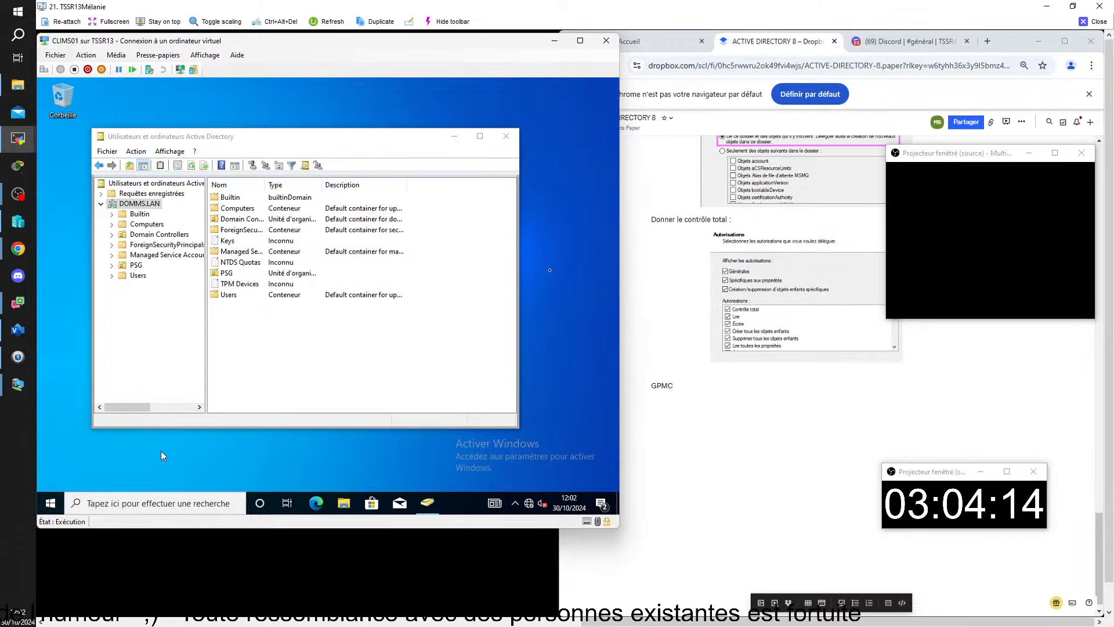
left_click(101, 505)
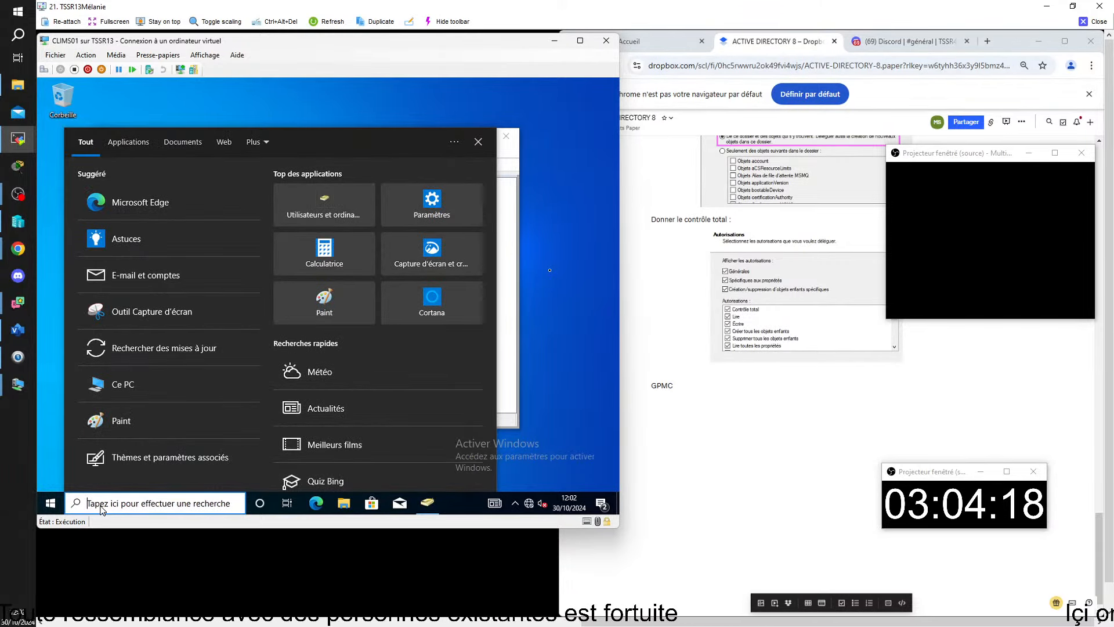
type("SERVEUR")
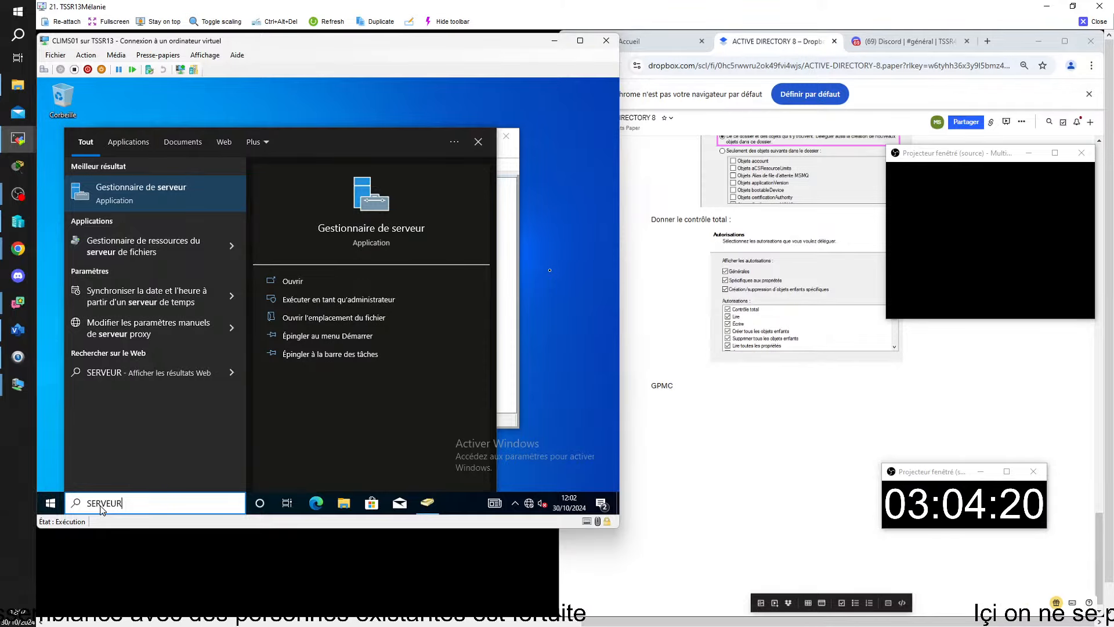
left_click(181, 189)
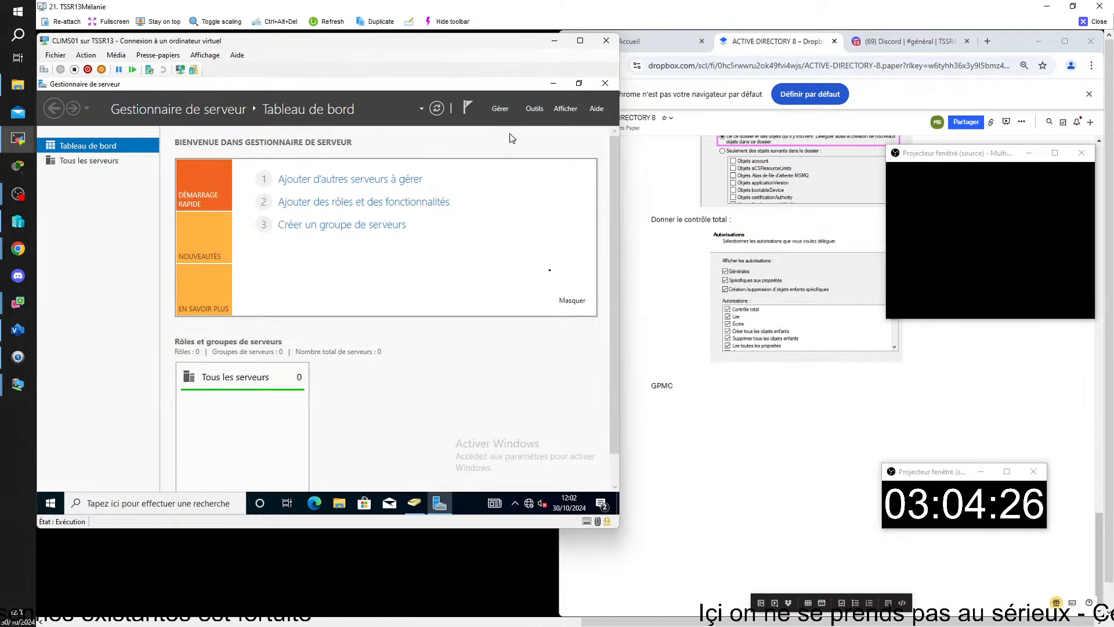
left_click(527, 113)
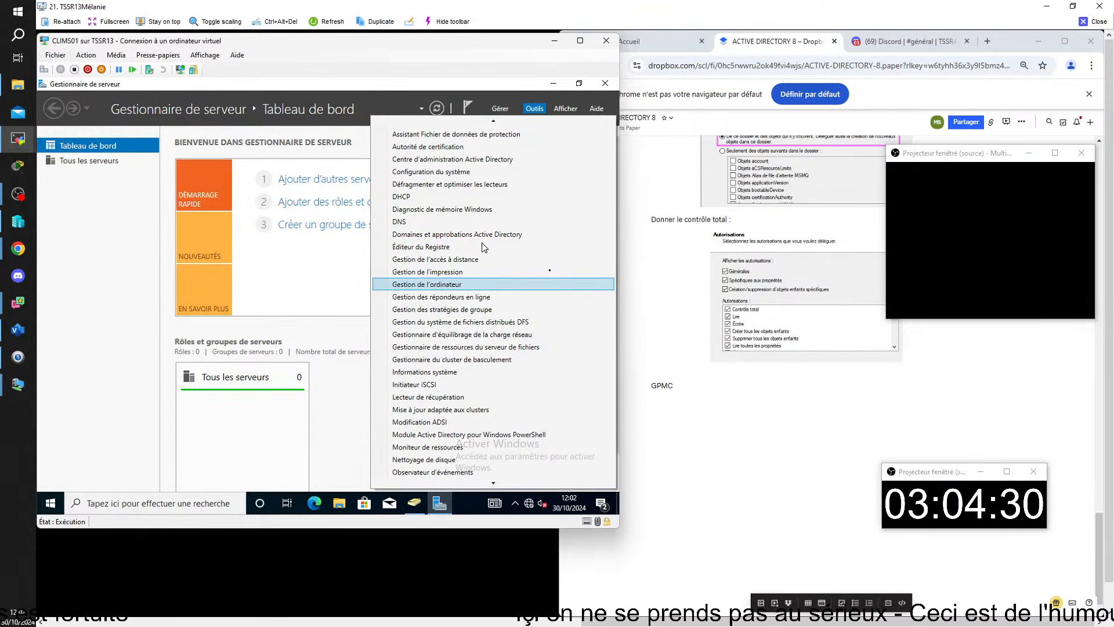
left_click(488, 310)
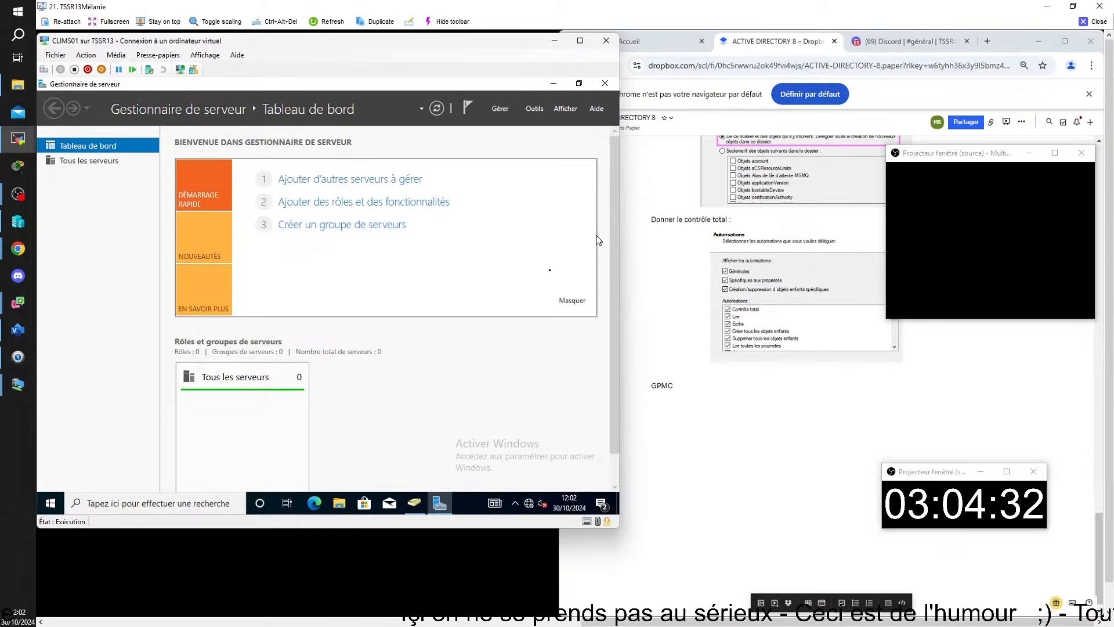
Add '.msc' after GPMC in the Paper notes.
left_click(700, 385)
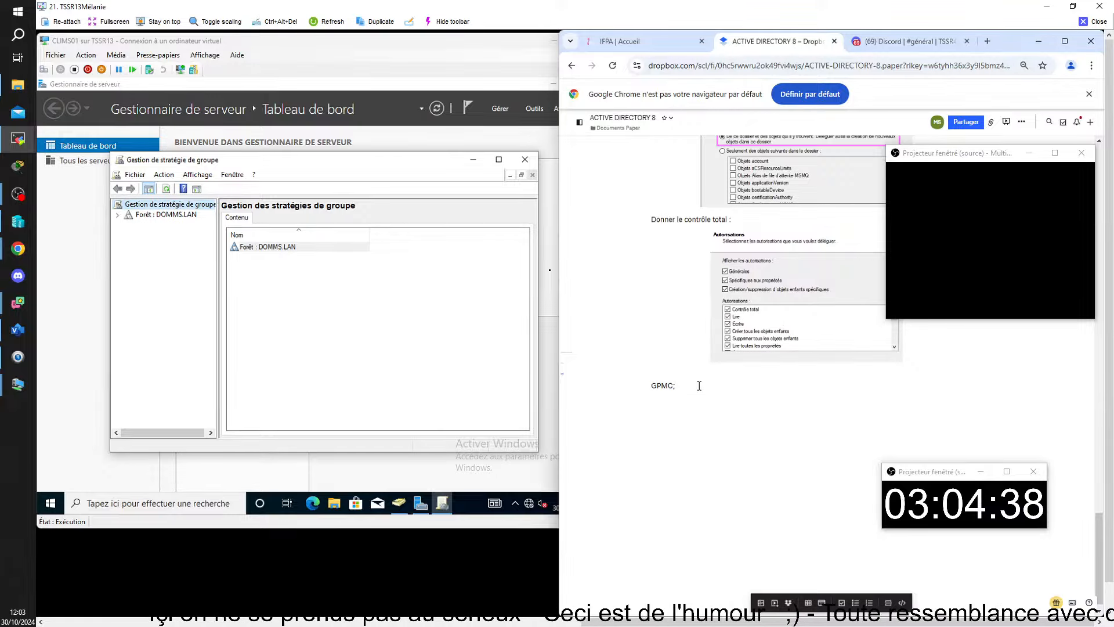
type(".m")
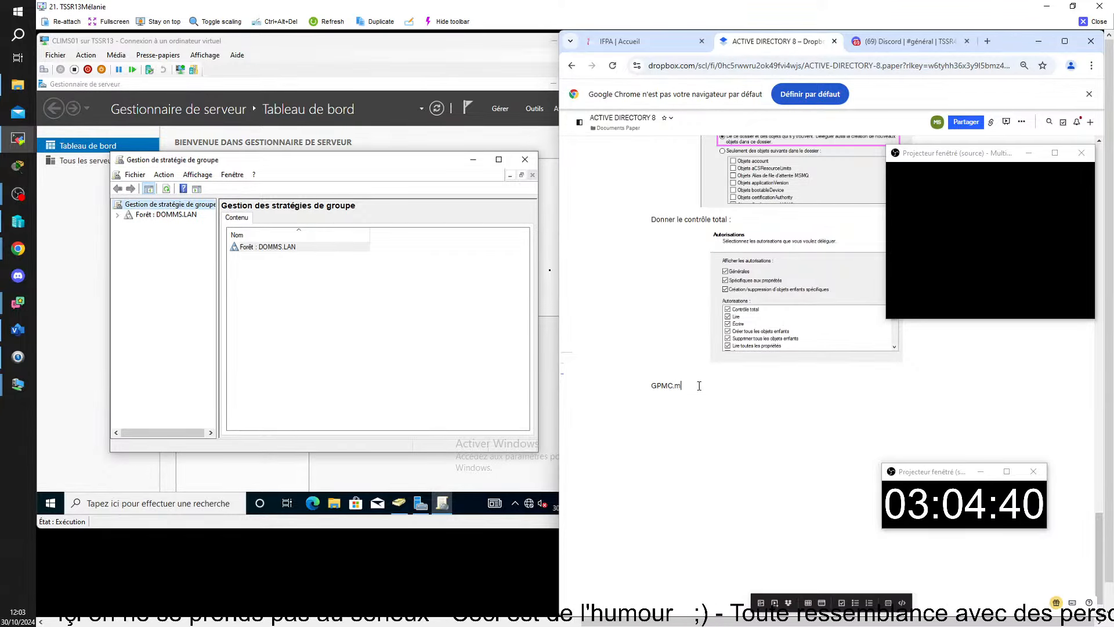
type("sc")
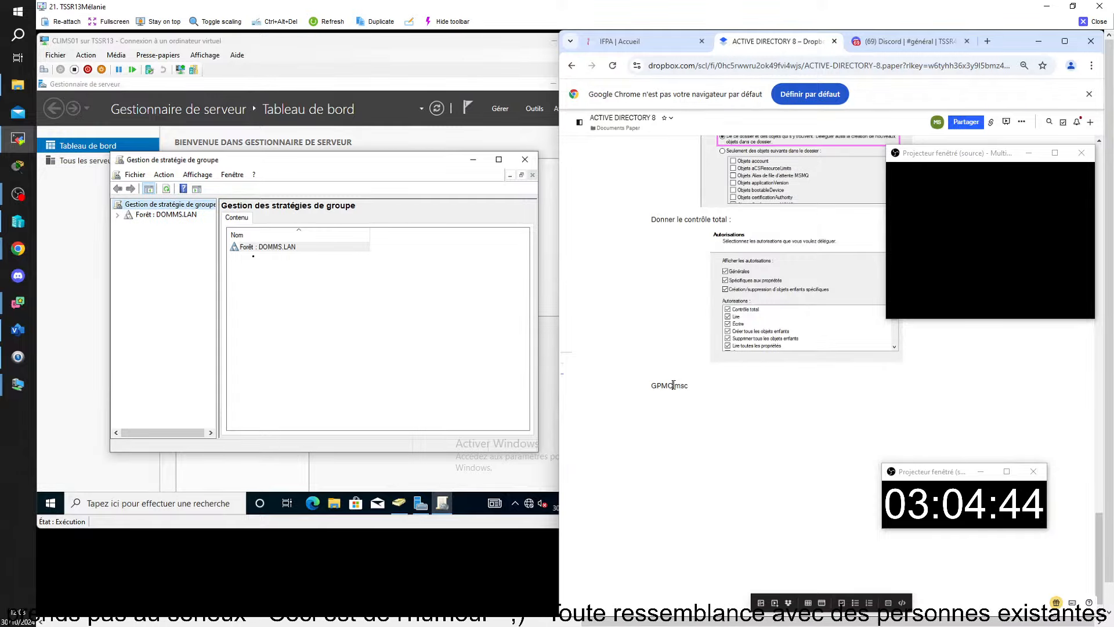
left_click(673, 386)
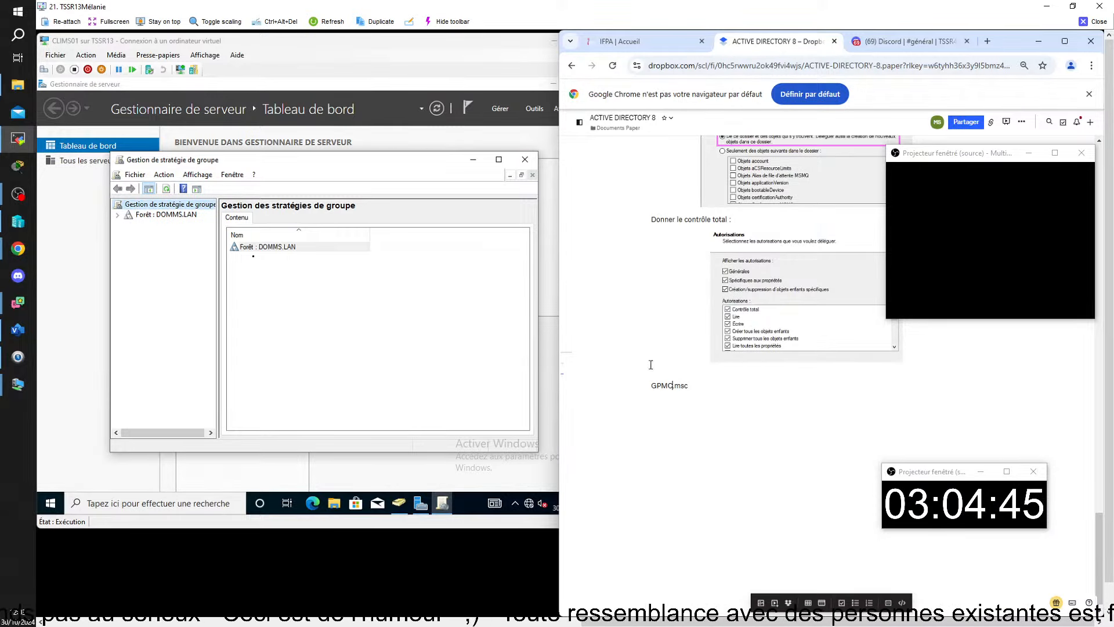
Open Group Policy Management on the VM by searching 'gestion des' in the Start menu.
left_click(50, 503)
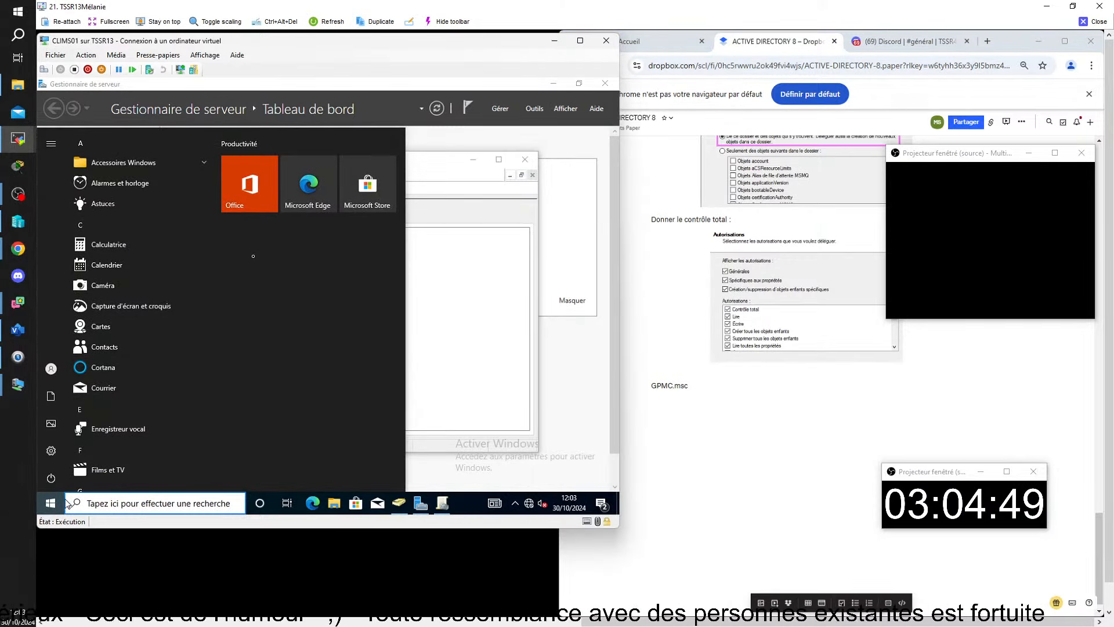
type("gestion")
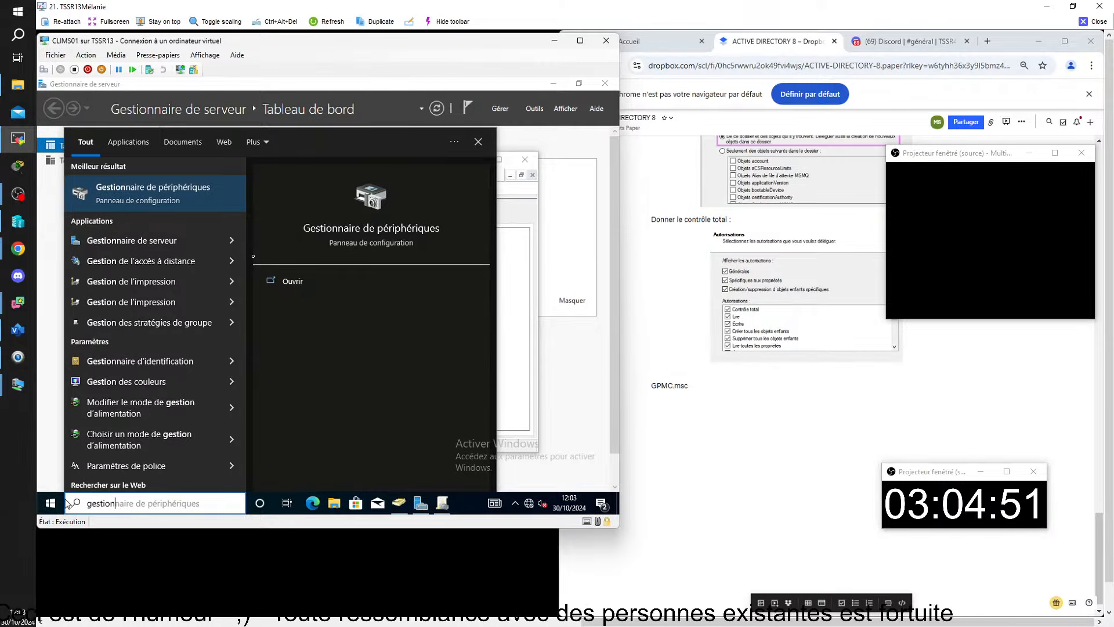
type(" des")
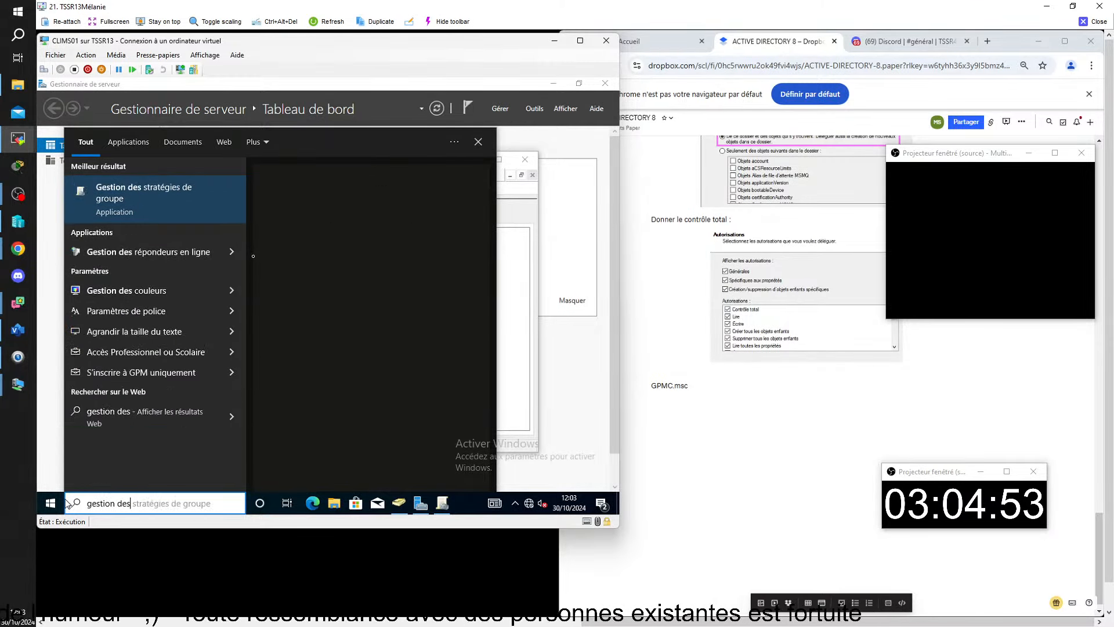
key("Down")
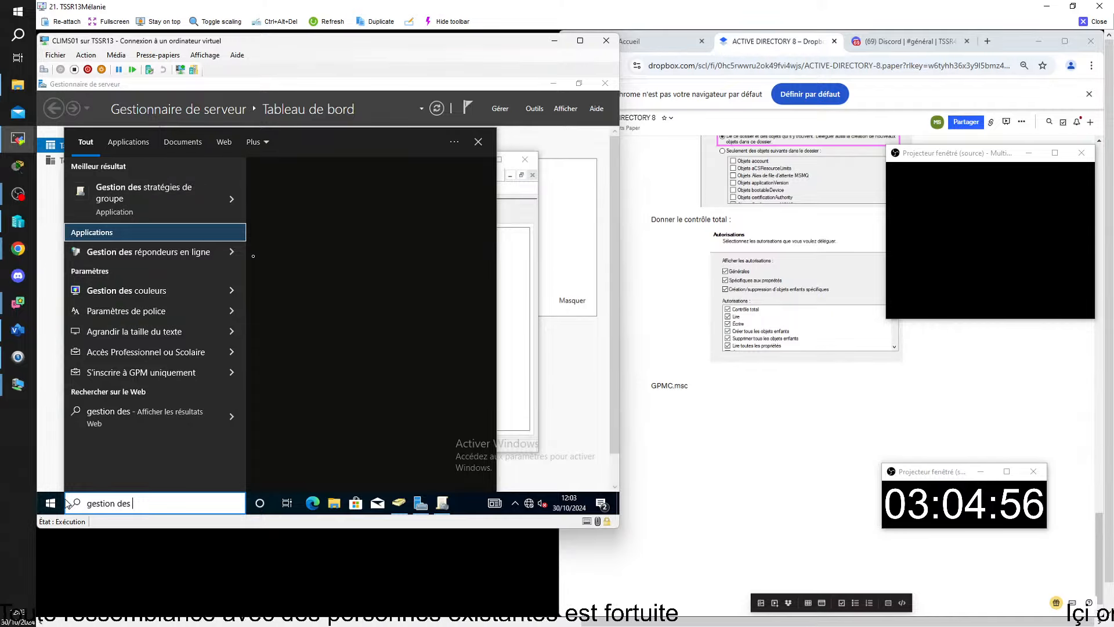
left_click(217, 217)
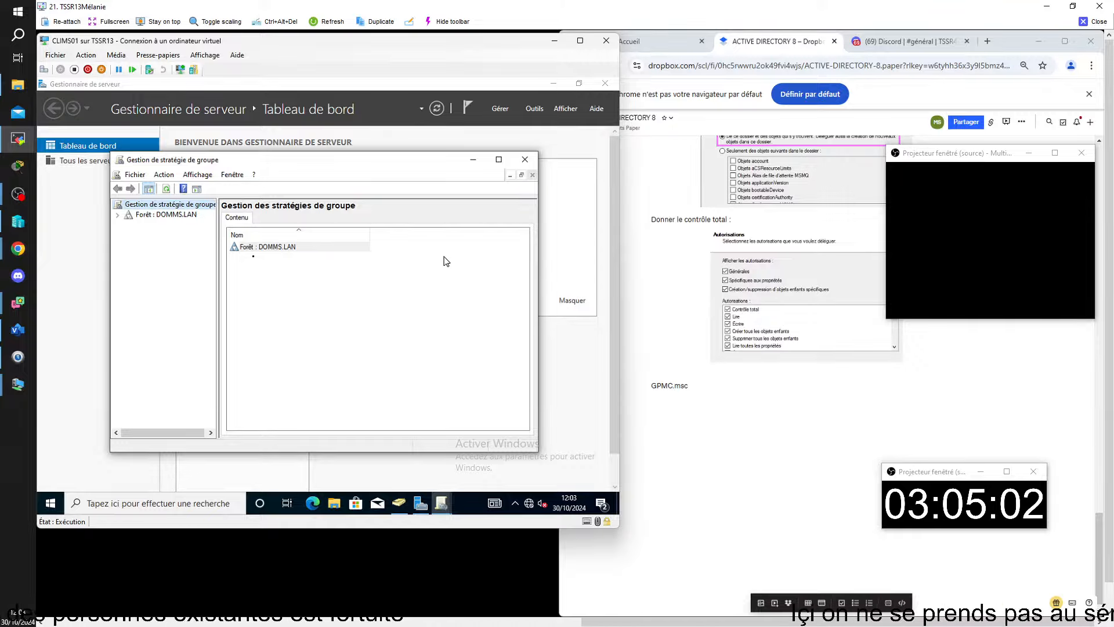
Delete GPMC from the note line, leaving '.msc', and close the remote VM window.
left_click(671, 385)
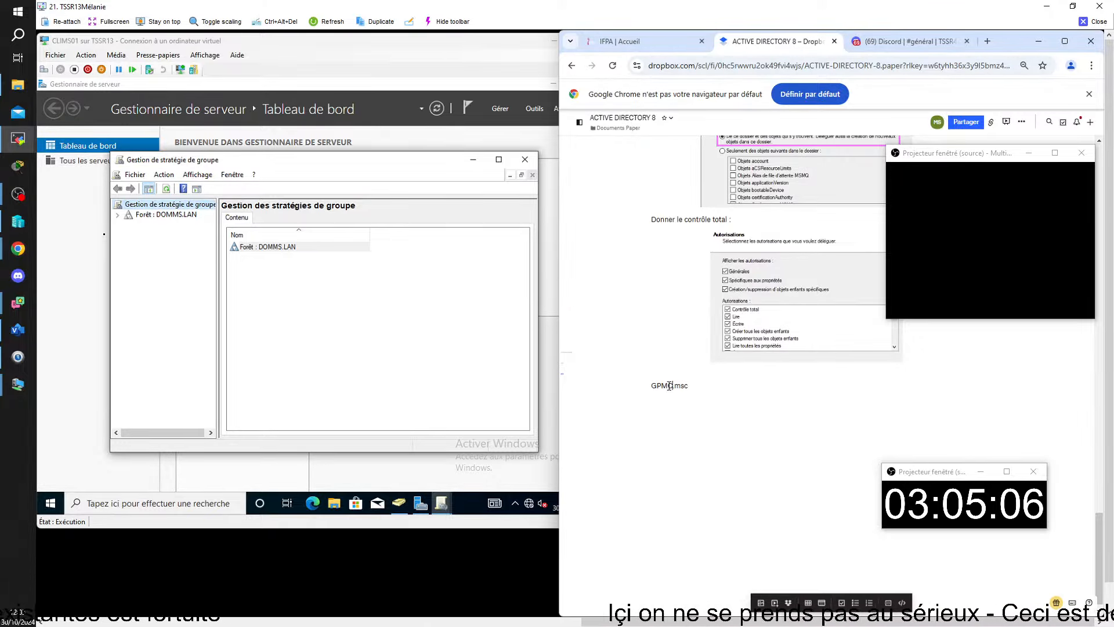
key("BackSpace")
key("BackSpace")
key("BackSpace")
key("BackSpace")
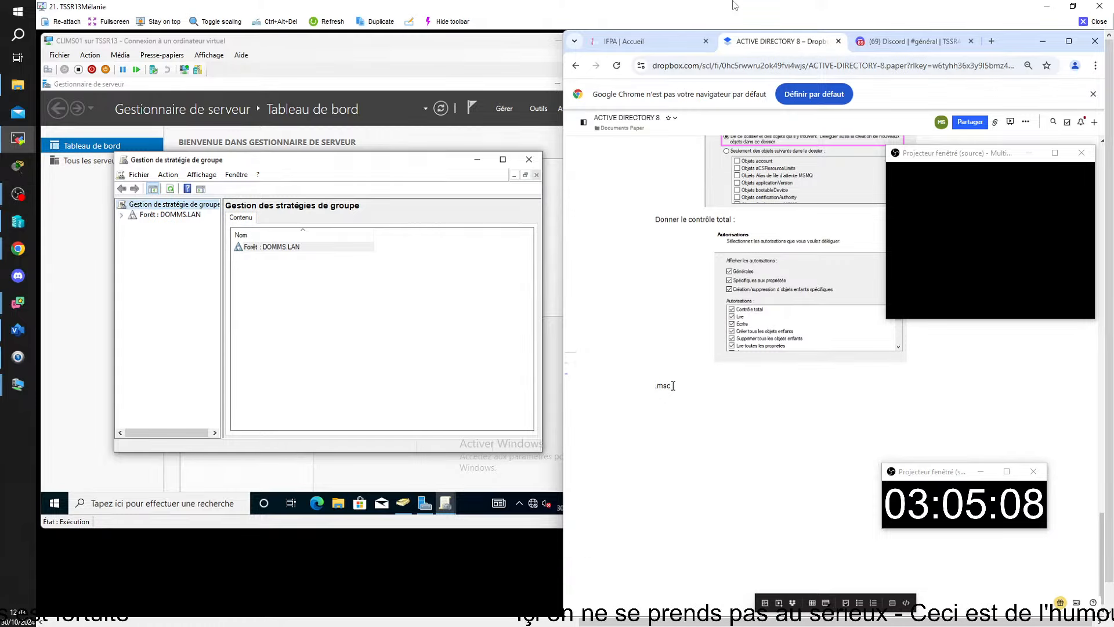
left_click(1094, 21)
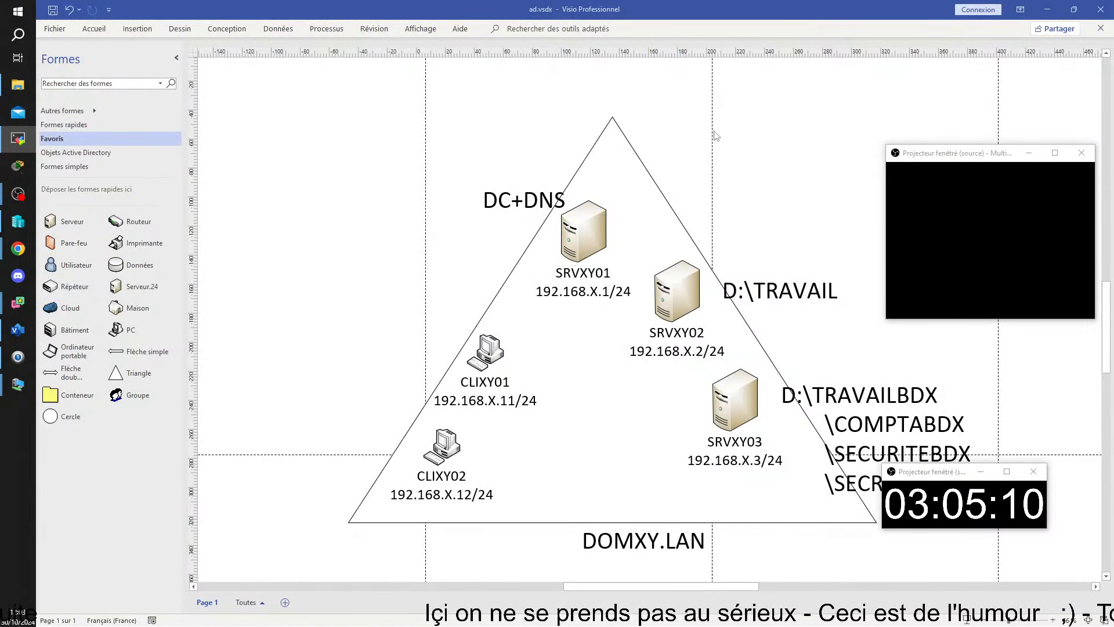
Move the timer and projector windows aside, then draw a red rectangle around SRVXY03 and its D:\TRAVAILBDX folders.
mouse_move(953, 472)
left_mouse_down()
mouse_move(490, 403)
mouse_move(159, 436)
mouse_move(134, 449)
left_mouse_up()
mouse_move(933, 161)
left_mouse_down()
mouse_move(604, 169)
mouse_move(243, 274)
mouse_move(88, 295)
left_mouse_up()
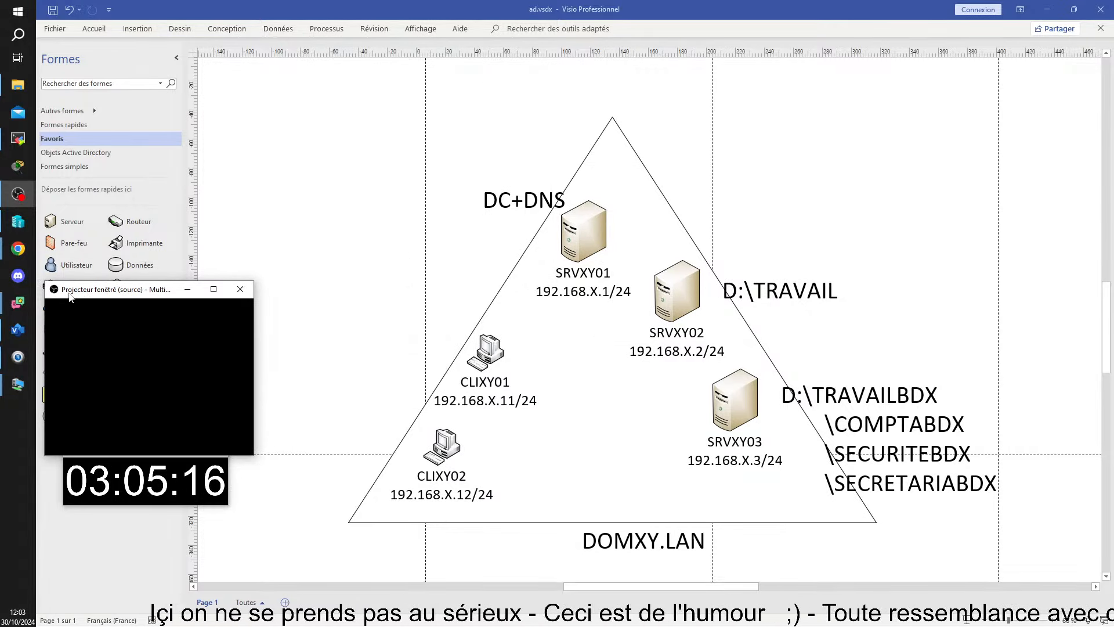
left_click(18, 493)
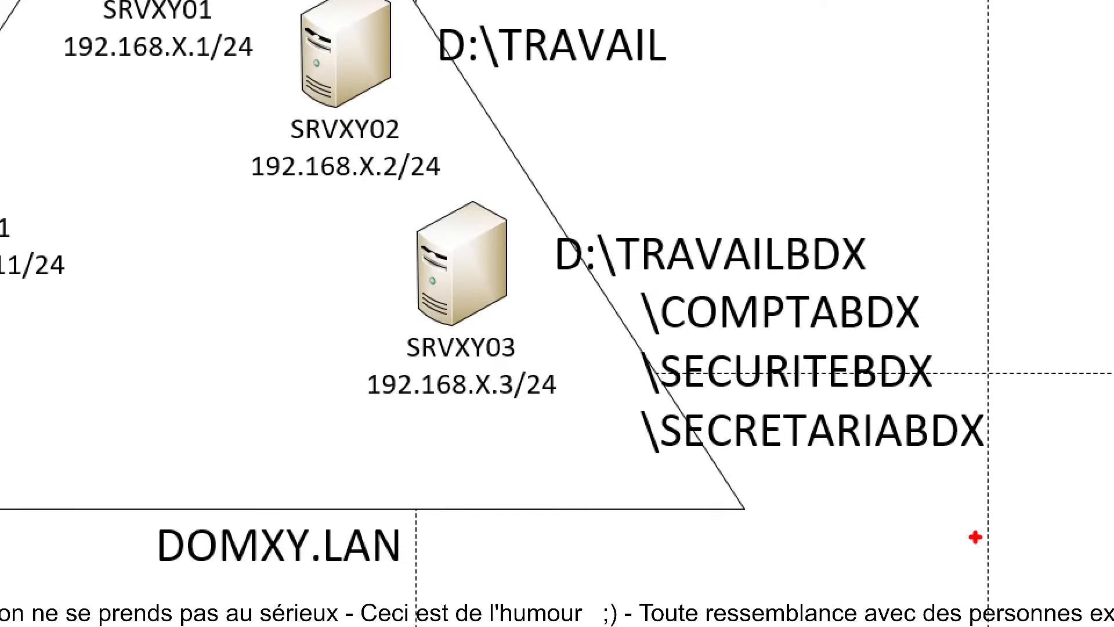
mouse_move(330, 186)
left_mouse_down()
mouse_move(1027, 462)
mouse_move(1065, 515)
mouse_move(1068, 495)
left_mouse_up()
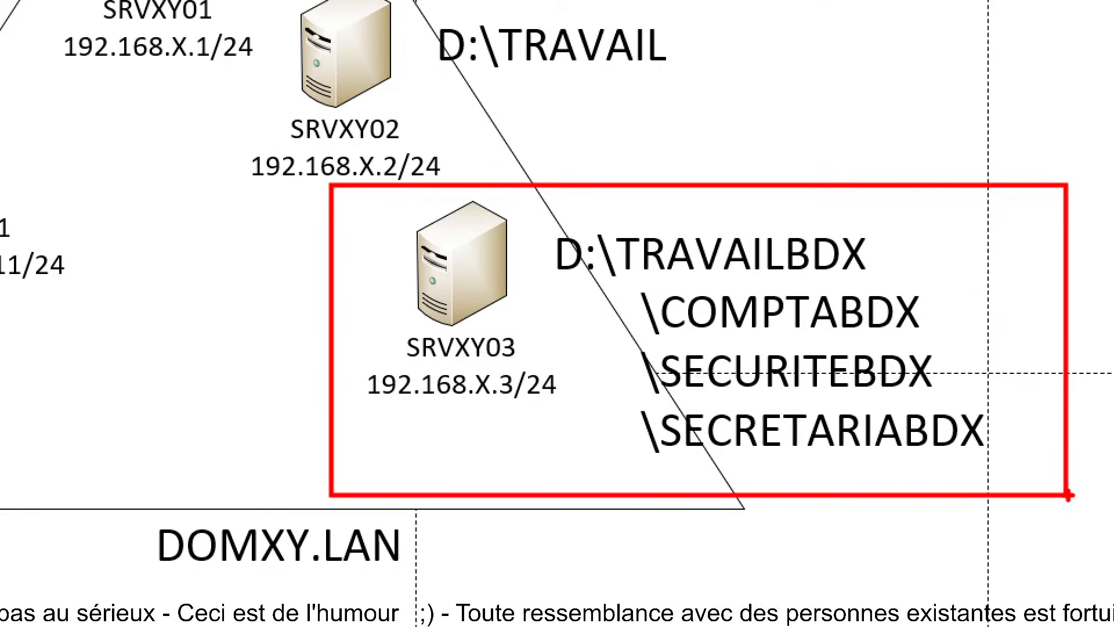